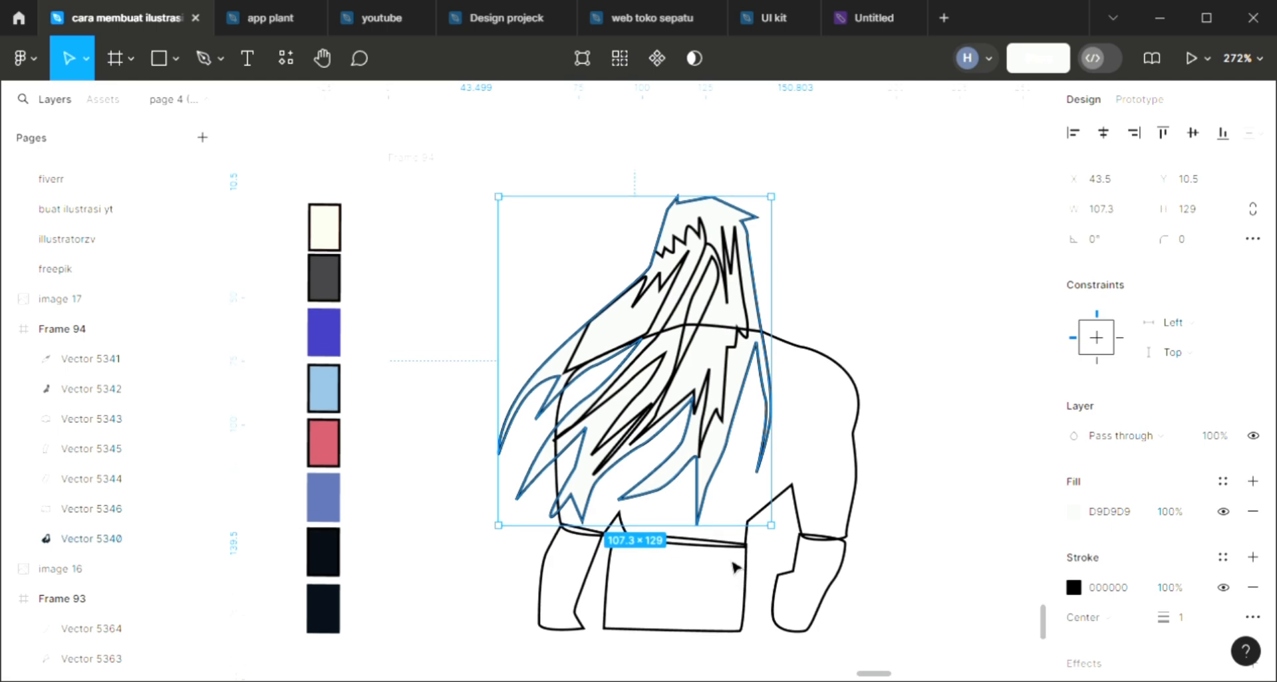
Fill the large outer hair shape with the cream swatch colour.
scroll(735, 567, "right", 2)
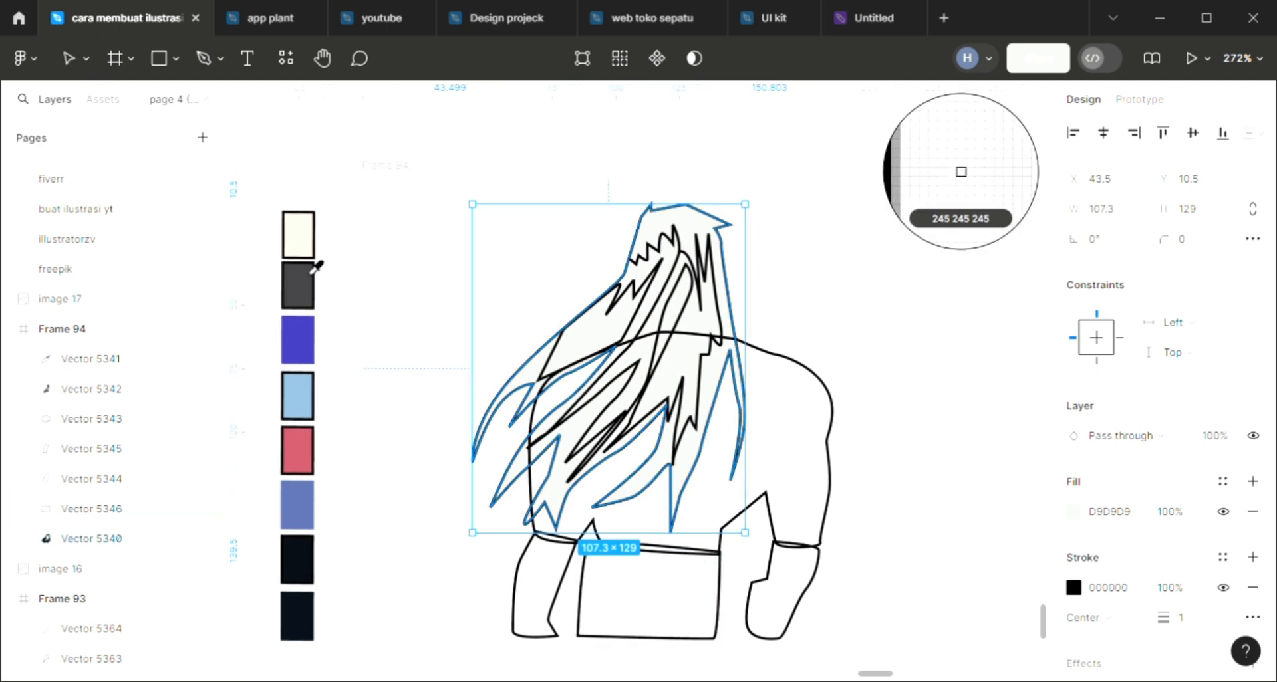
left_click(300, 243)
left_click(791, 313)
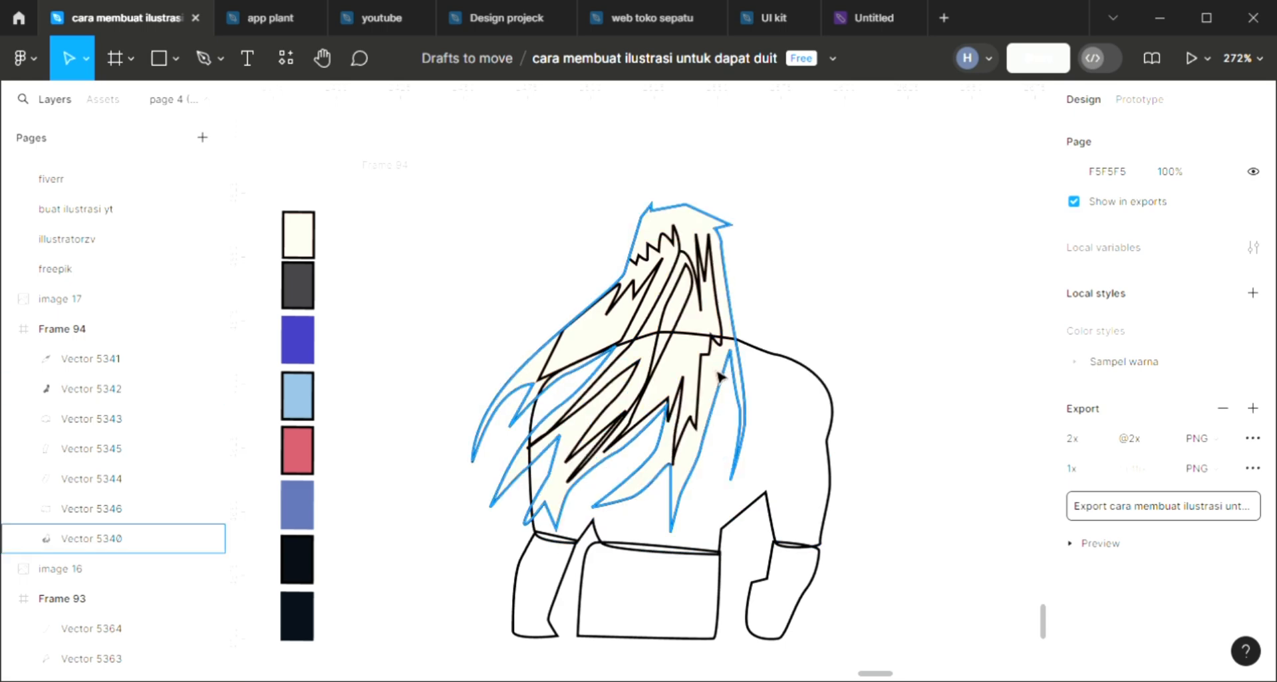
Add a fill to the torso shape and send it behind the hair.
scroll(719, 375, "up", 1)
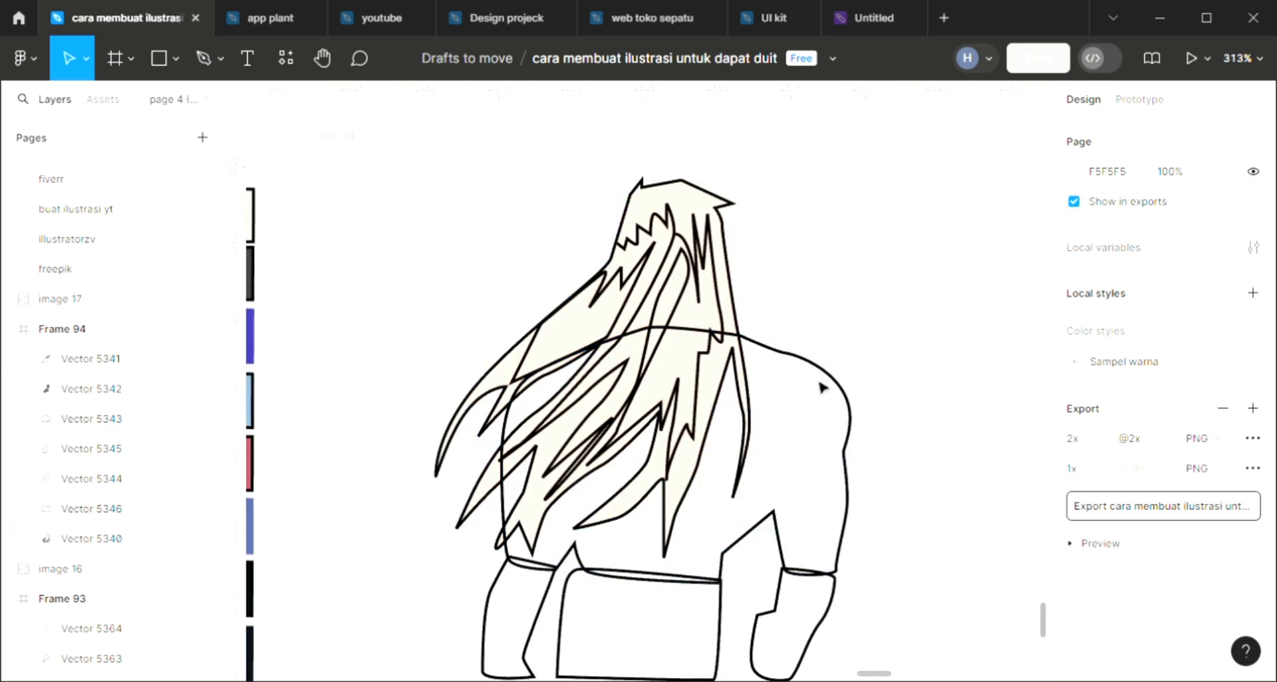
scroll(822, 388, "down", 2)
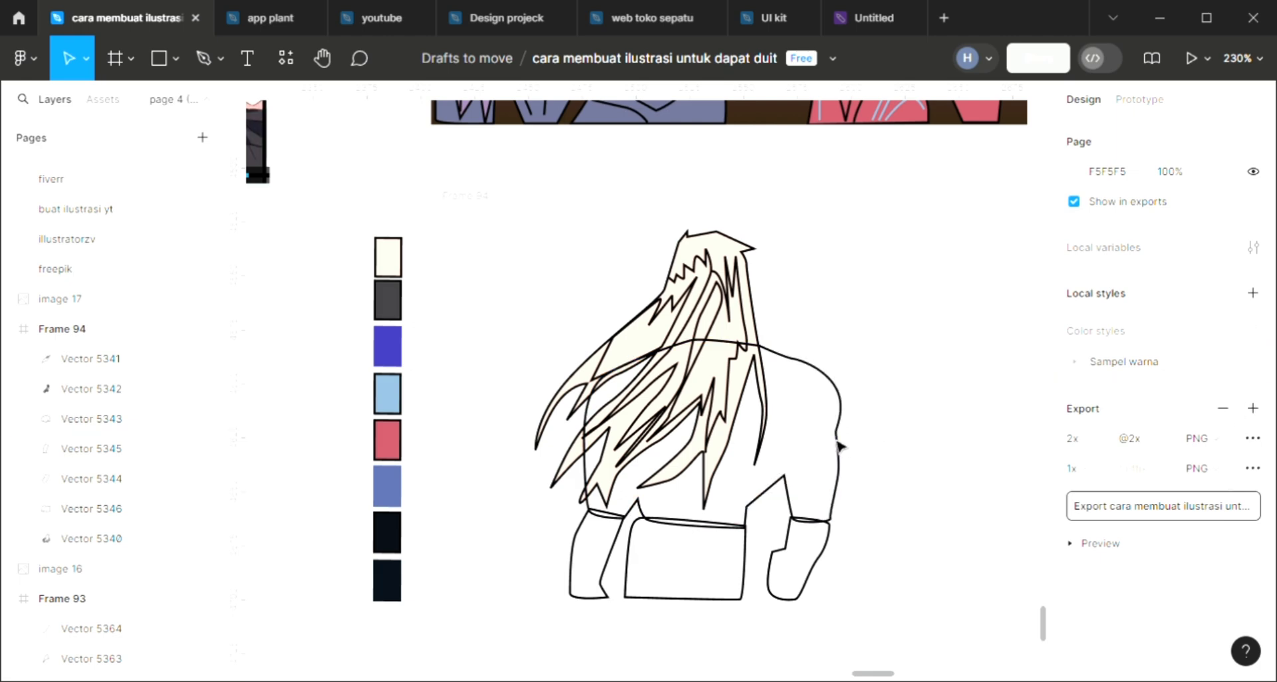
left_click(846, 458)
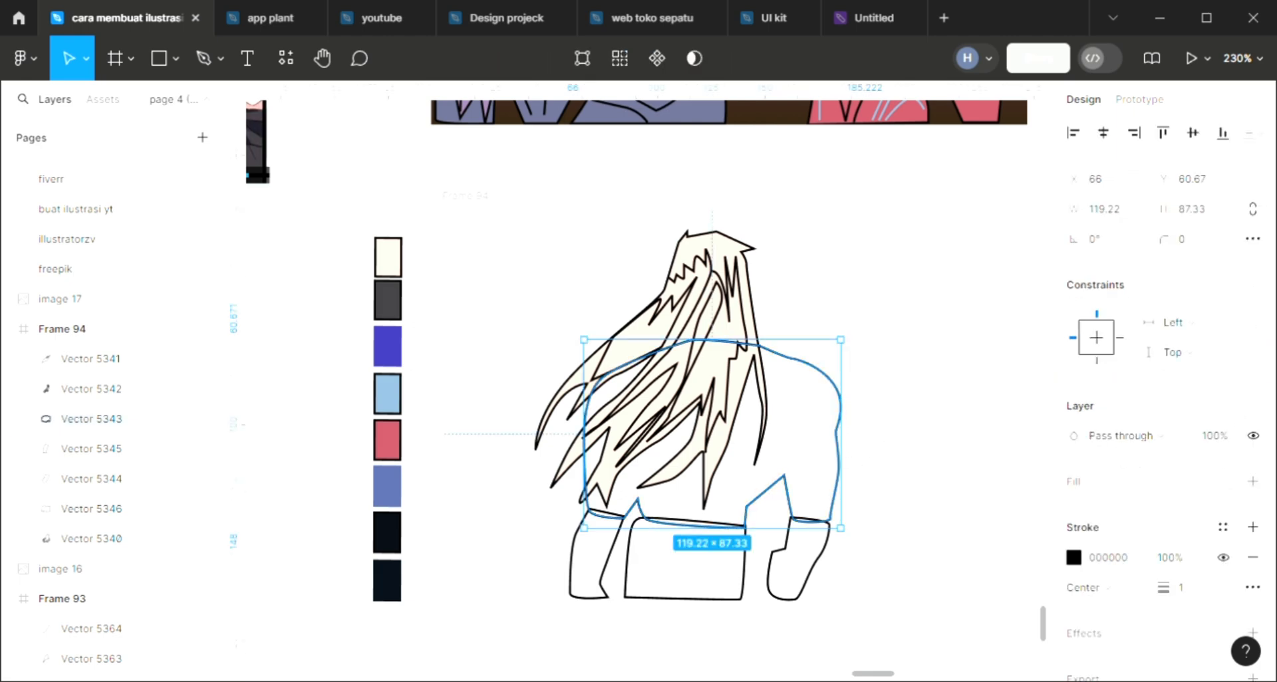
left_click(1253, 481)
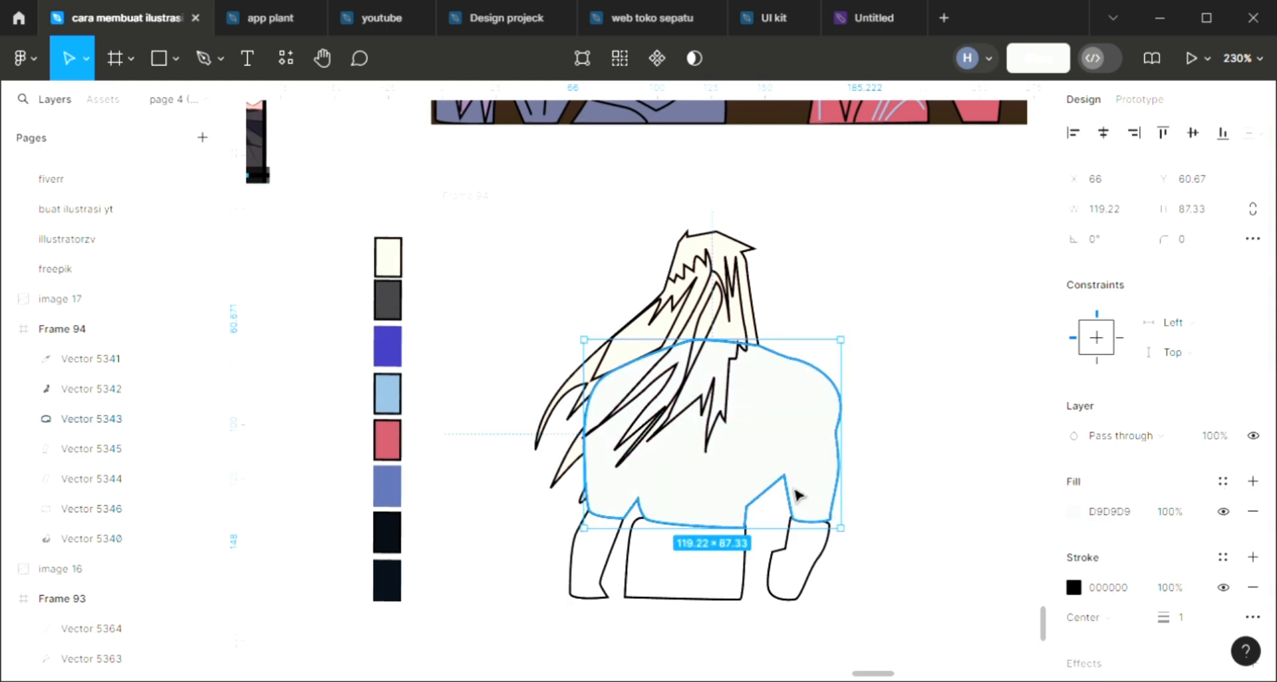
key("bracketleft")
Fill the large inner hair shadow shape with the dark grey swatch colour 3E3D41.
scroll(818, 485, "up", 1)
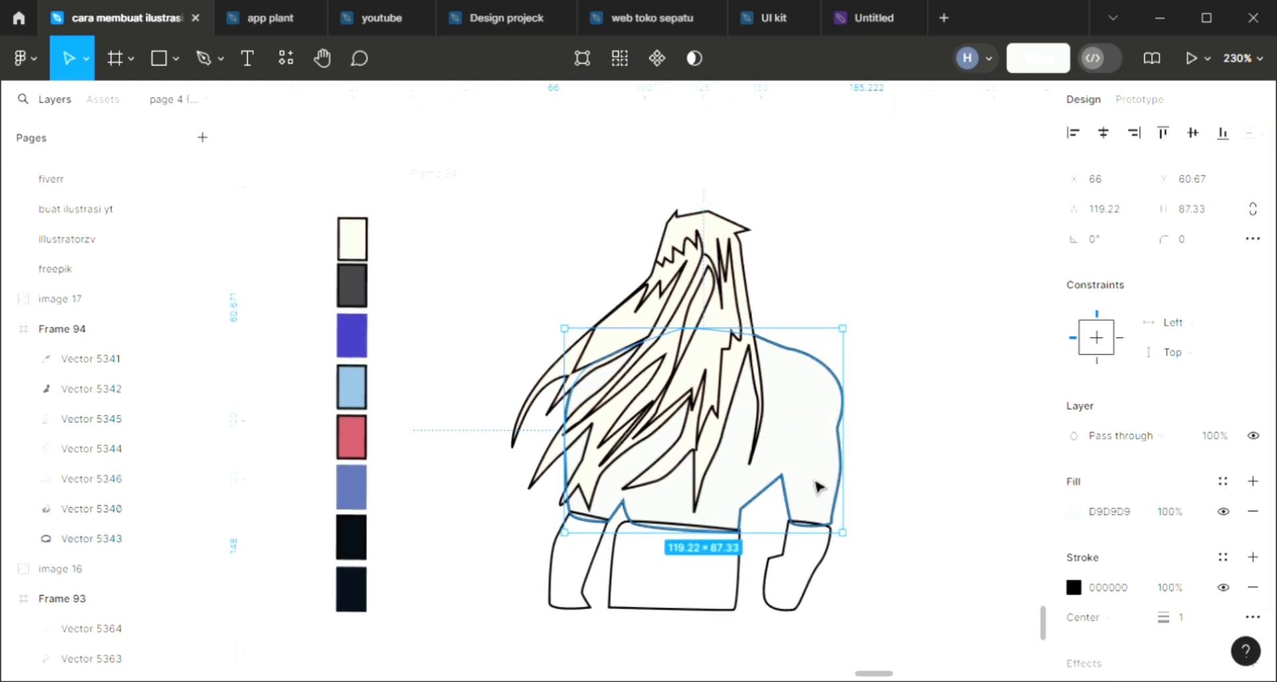
scroll(642, 259, "up", 1)
left_click(705, 272)
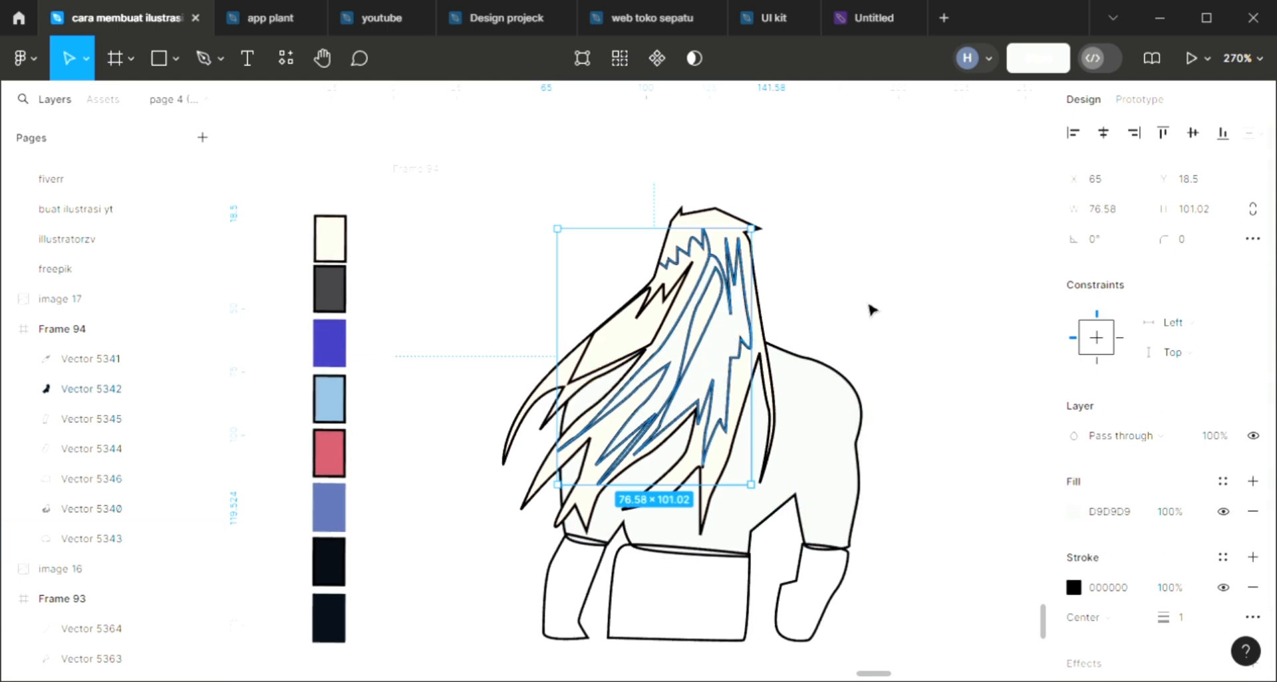
key("i")
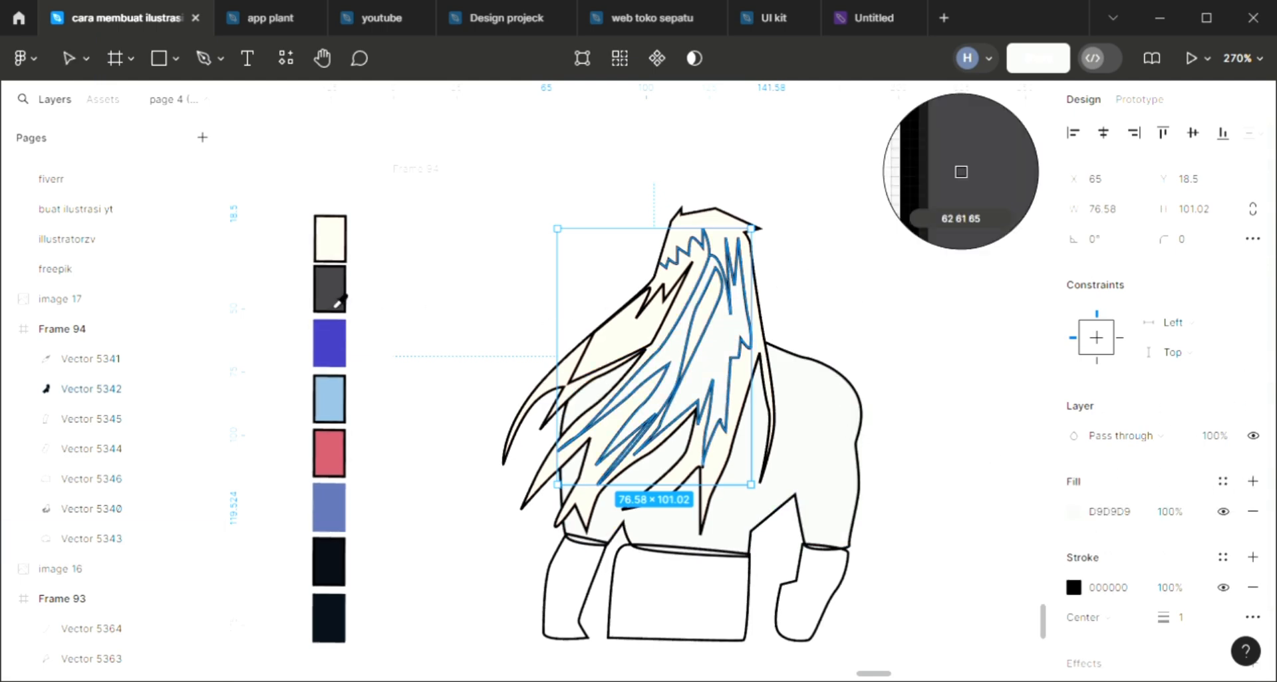
left_click(329, 288)
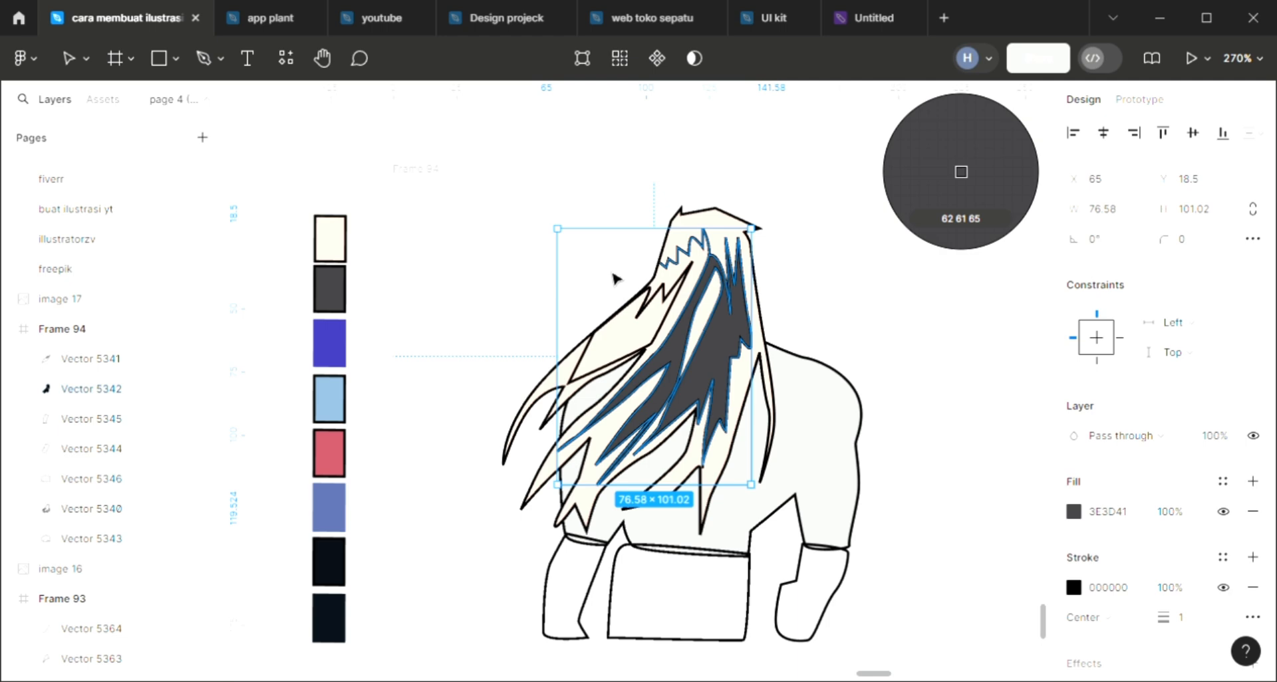
Add a fill to the smaller hair shadow on the left side and colour it with the dark grey swatch 3E3D41.
left_click(671, 283)
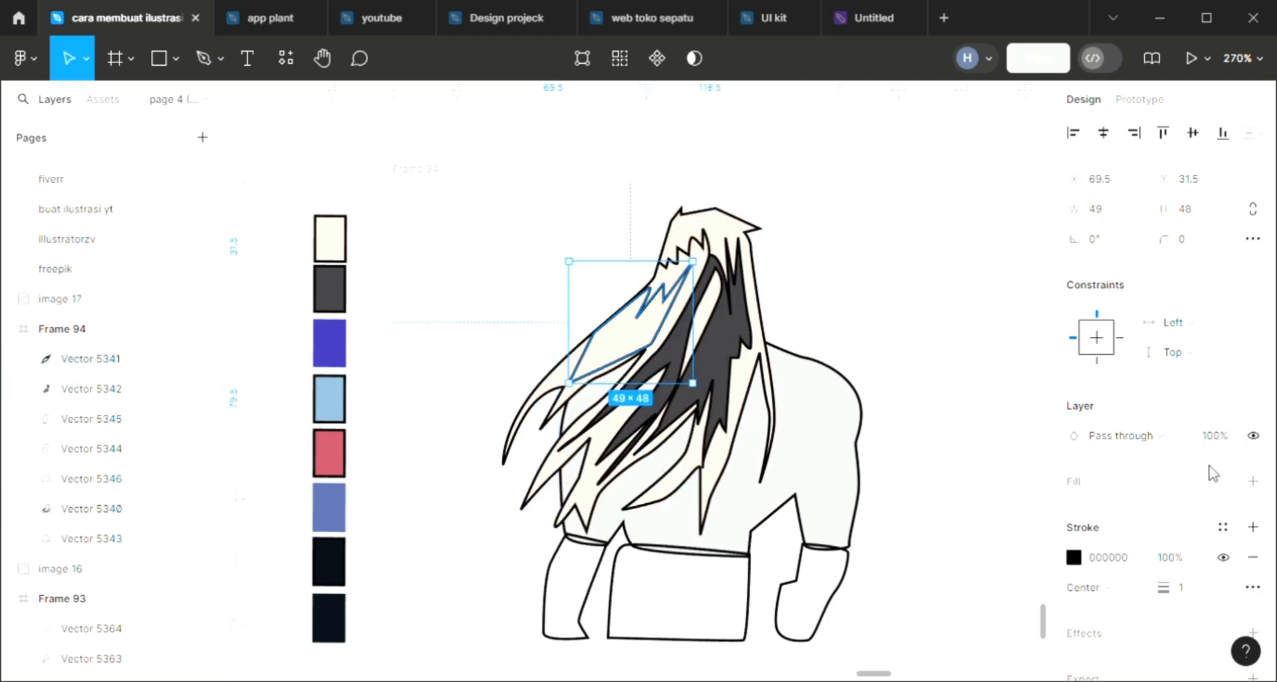
key("i")
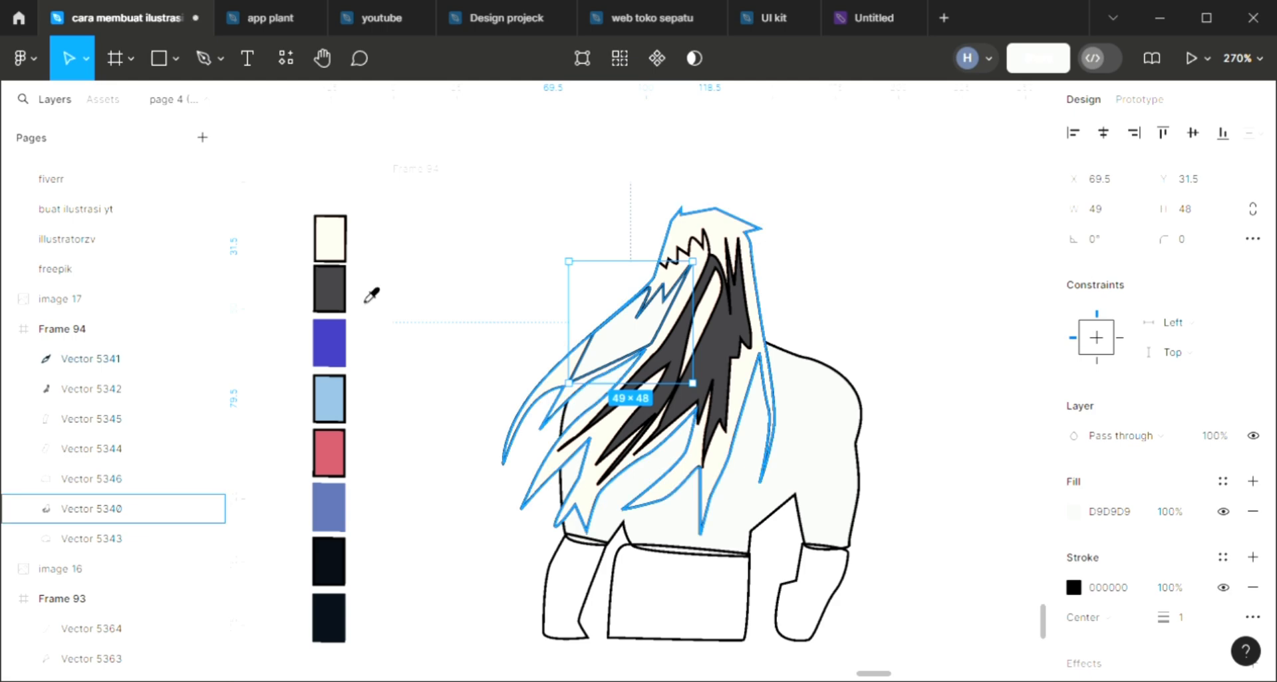
left_click(340, 307)
left_click(672, 359)
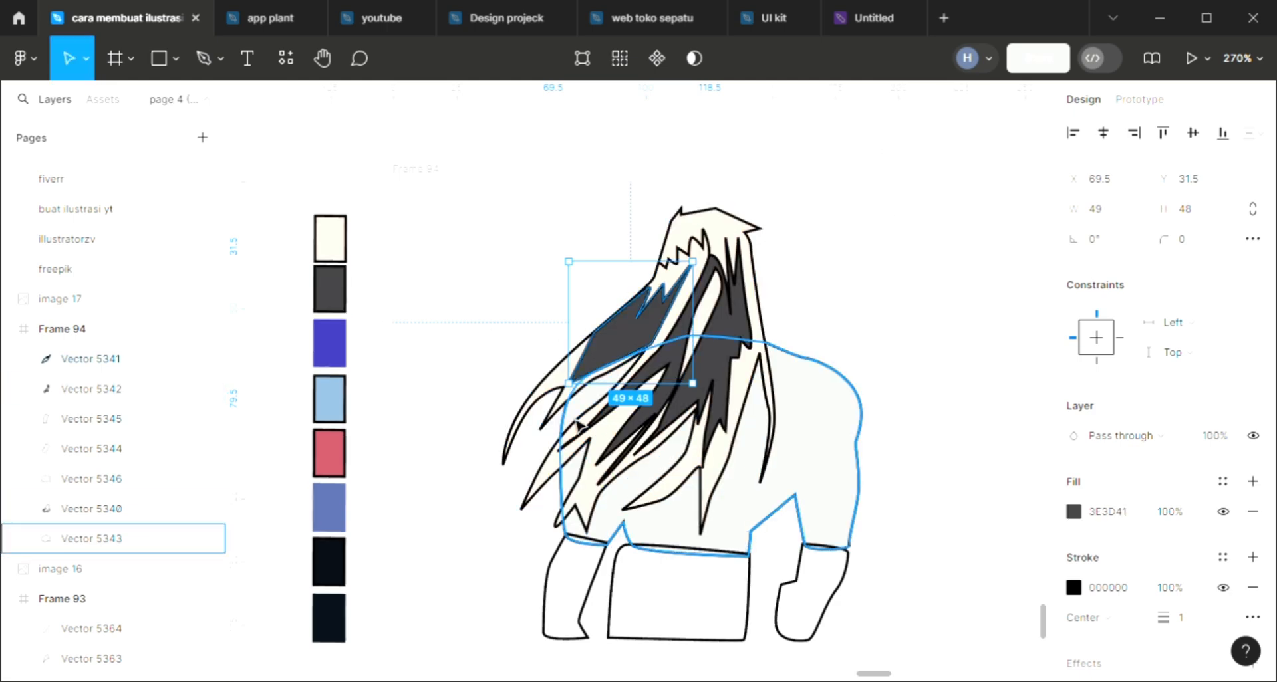
left_click(744, 318)
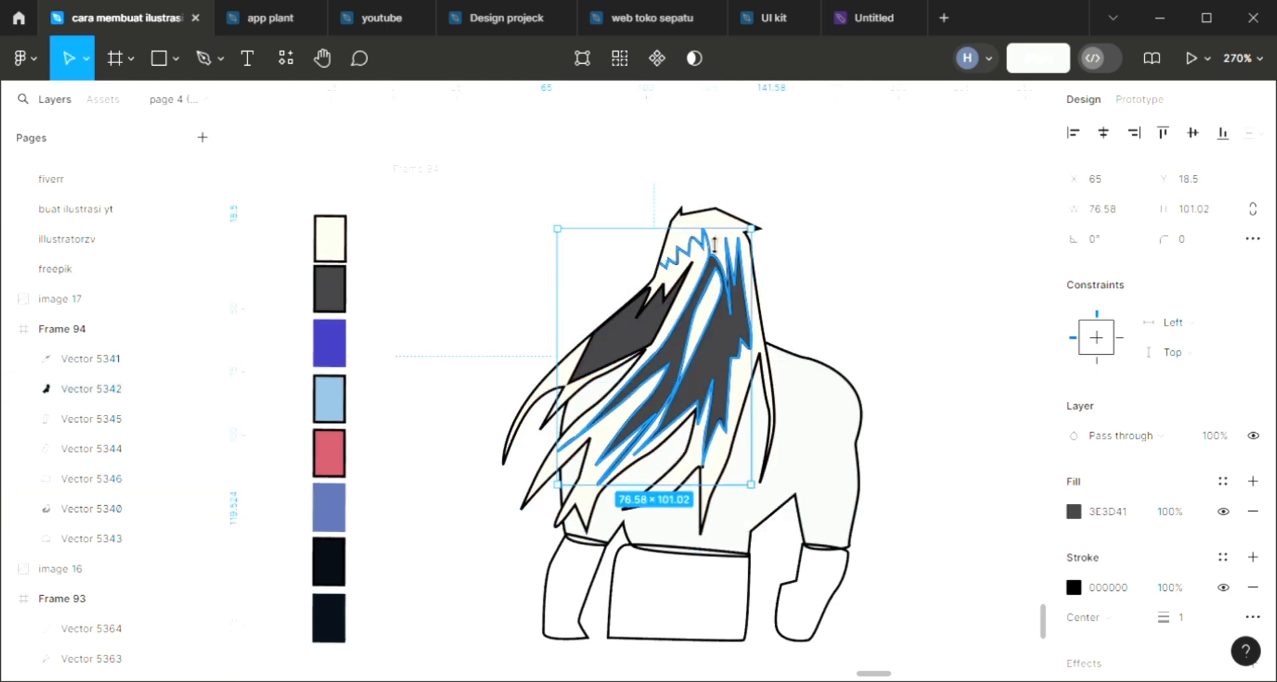
scroll(738, 253, "up", 5)
key("Escape")
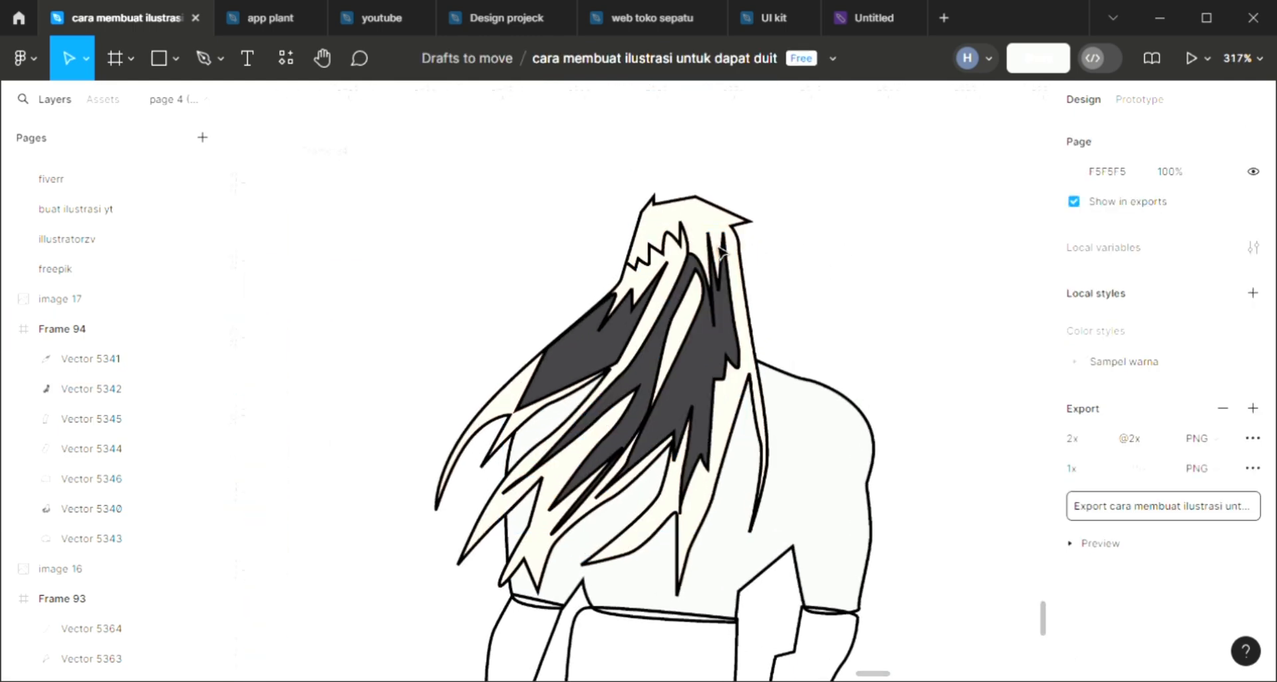
Recolour the torso's fill with the violet-blue swatch sampled from the palette.
scroll(610, 262, "down", 4)
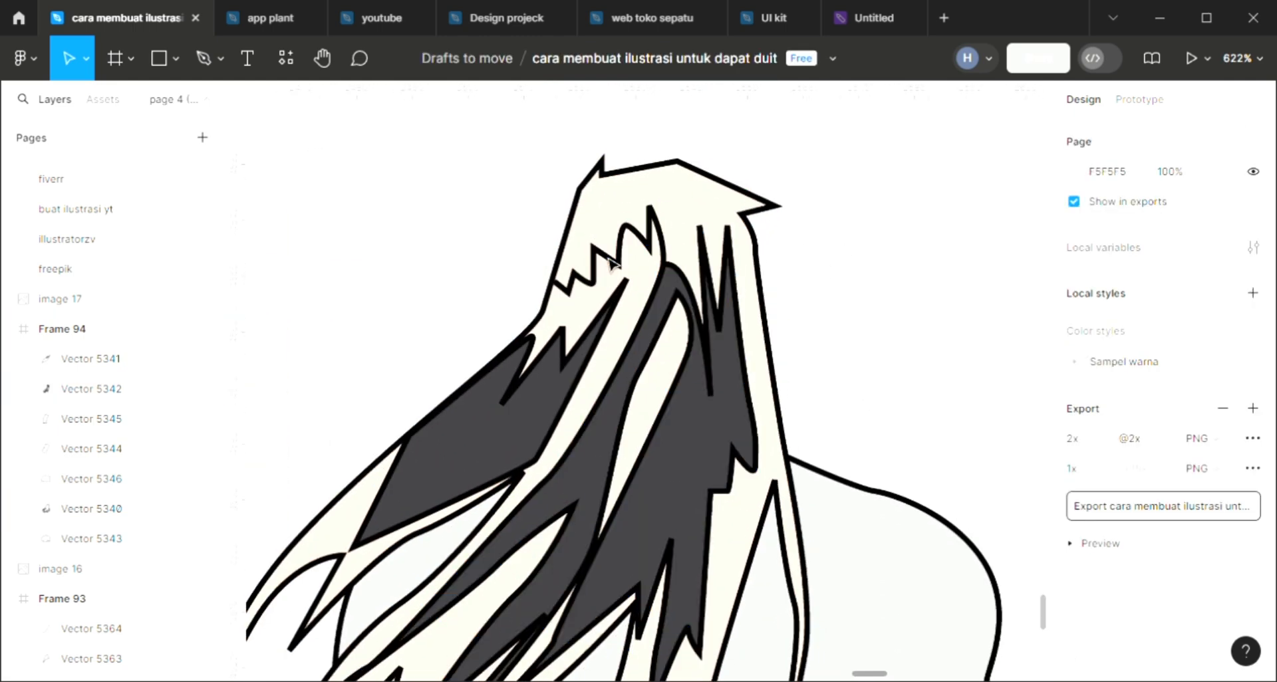
scroll(670, 373, "down", 2)
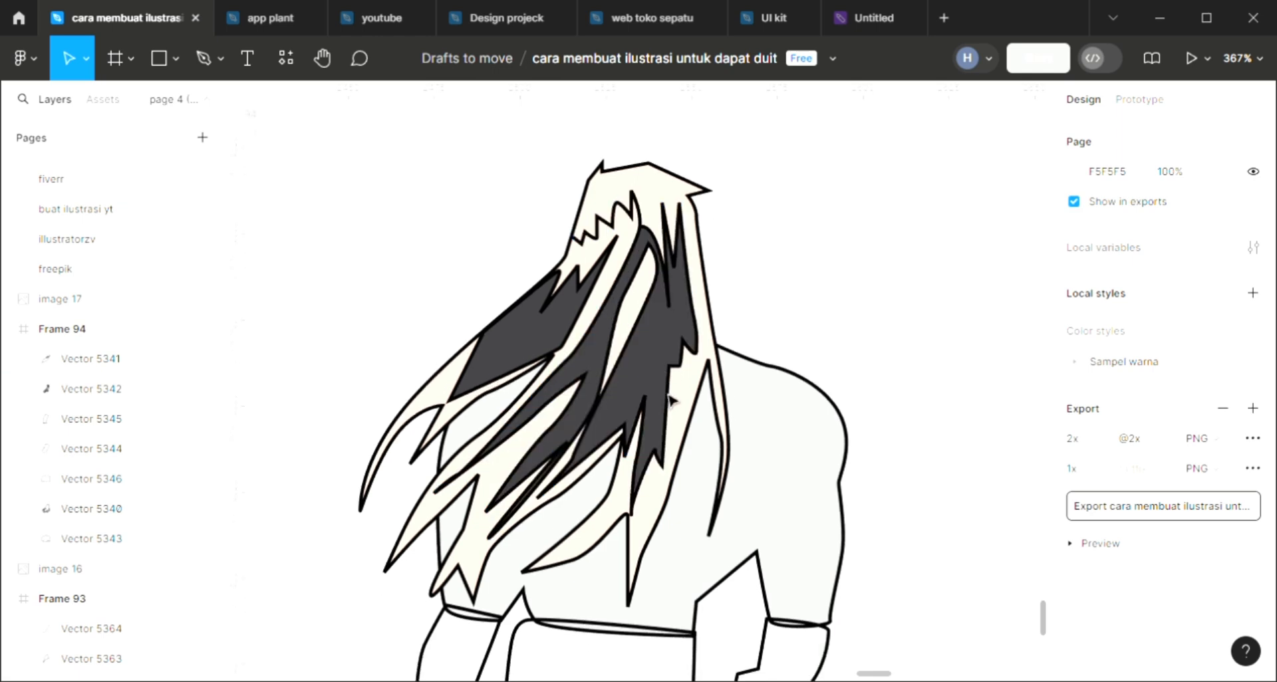
left_click(807, 442)
scroll(807, 442, "down", 4)
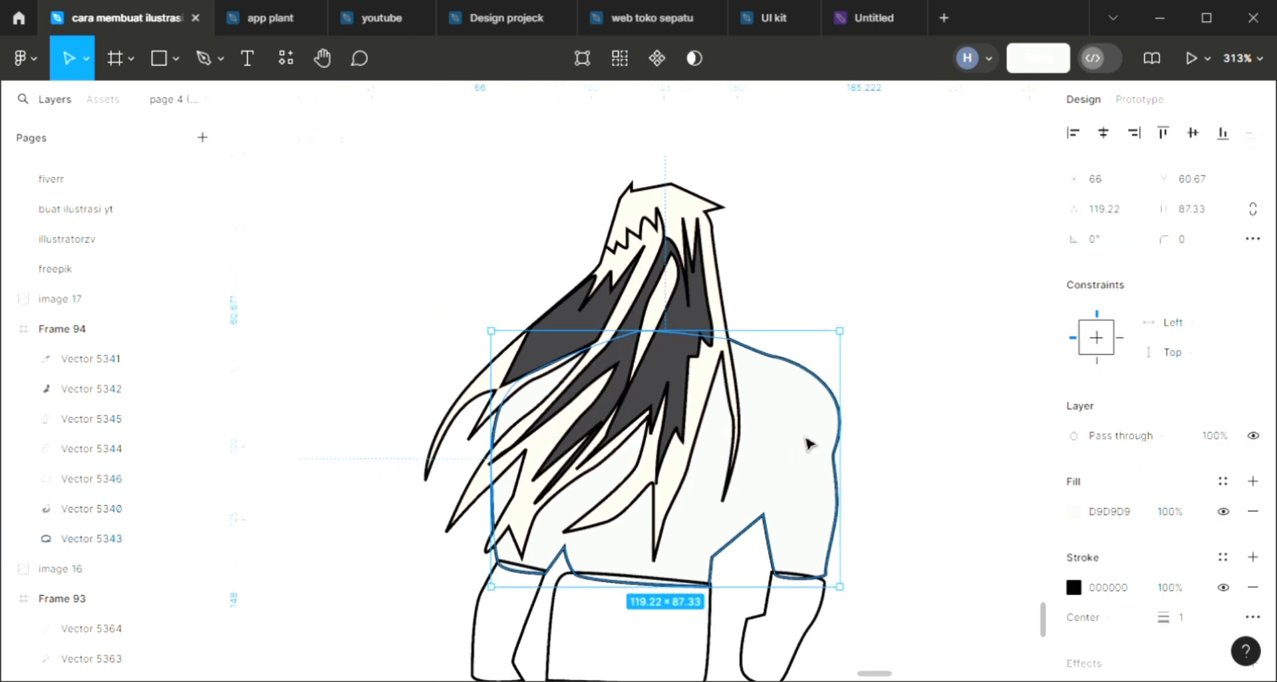
key("i")
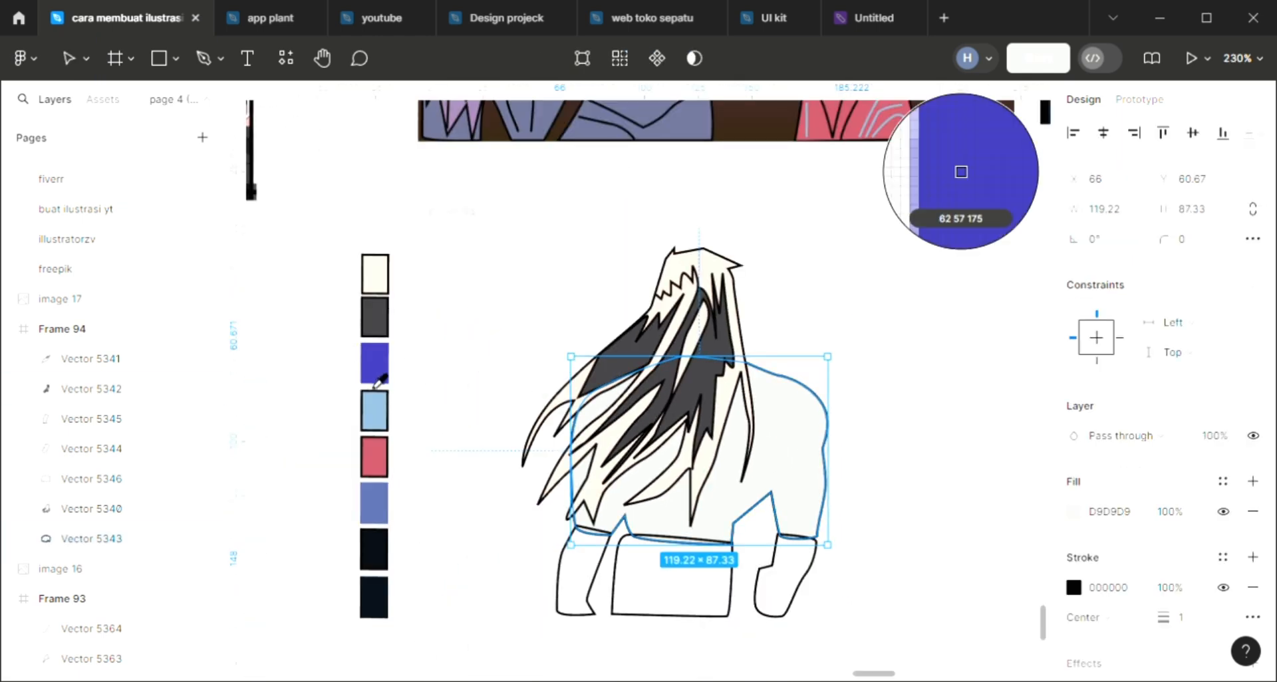
left_click(381, 354)
left_click(936, 450)
Fill the figure's right-hand forearm with the red swatch colour BE5362 and send it behind the torso.
scroll(934, 452, "down", 1)
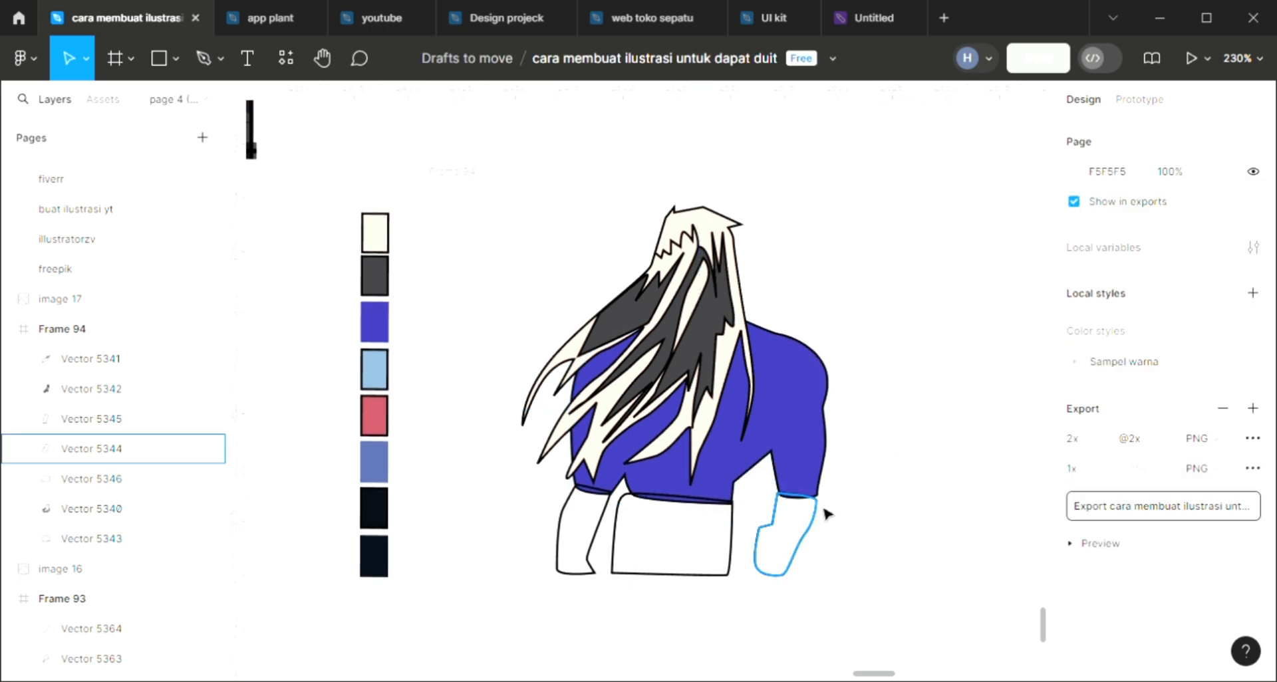
scroll(827, 507, "up", 2)
left_click(772, 532)
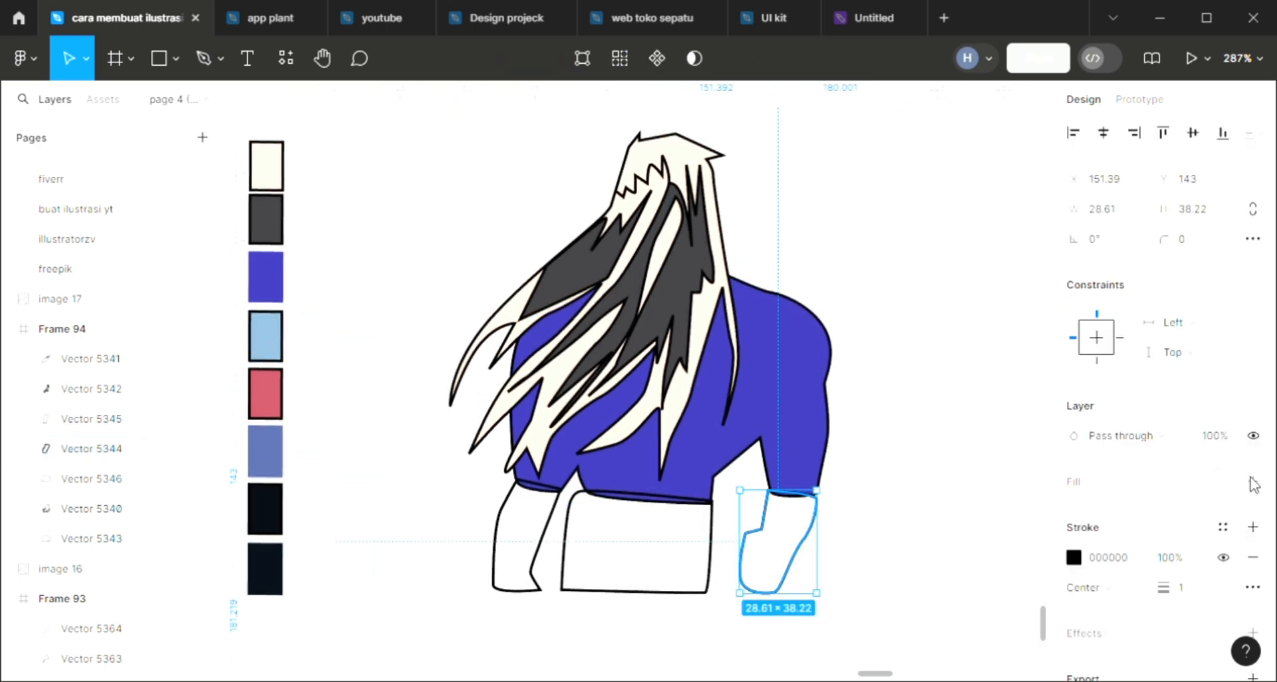
key("i")
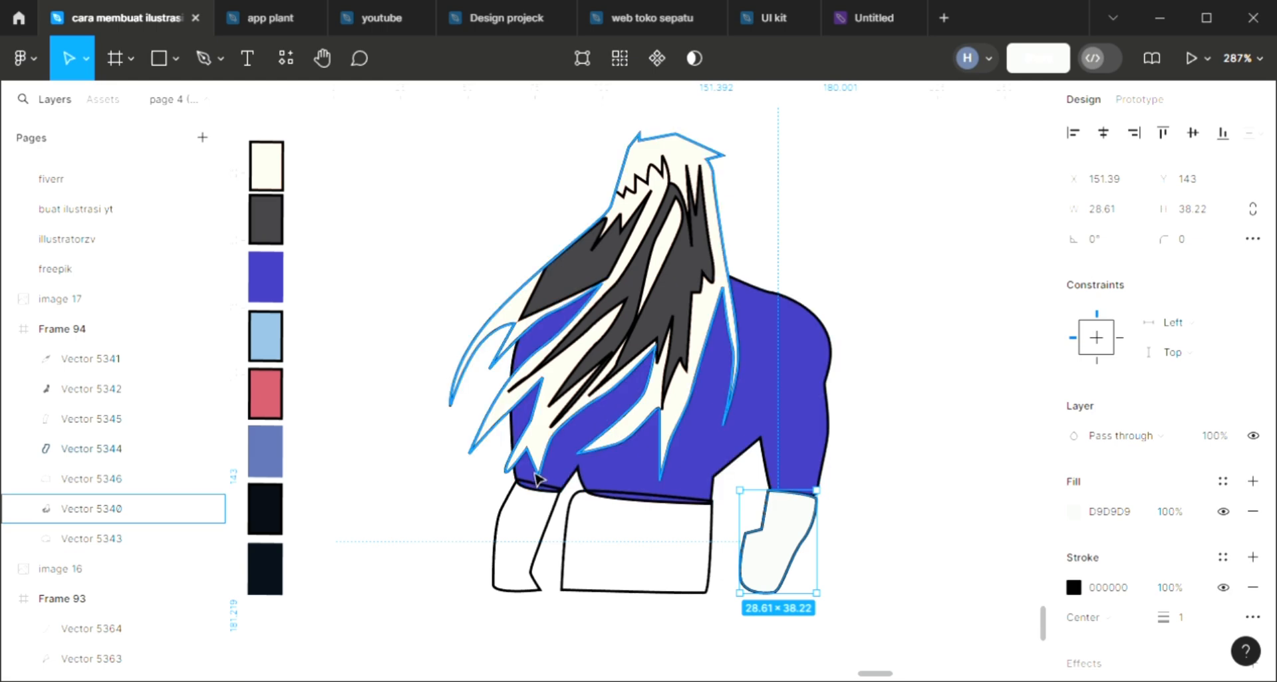
left_click(285, 406)
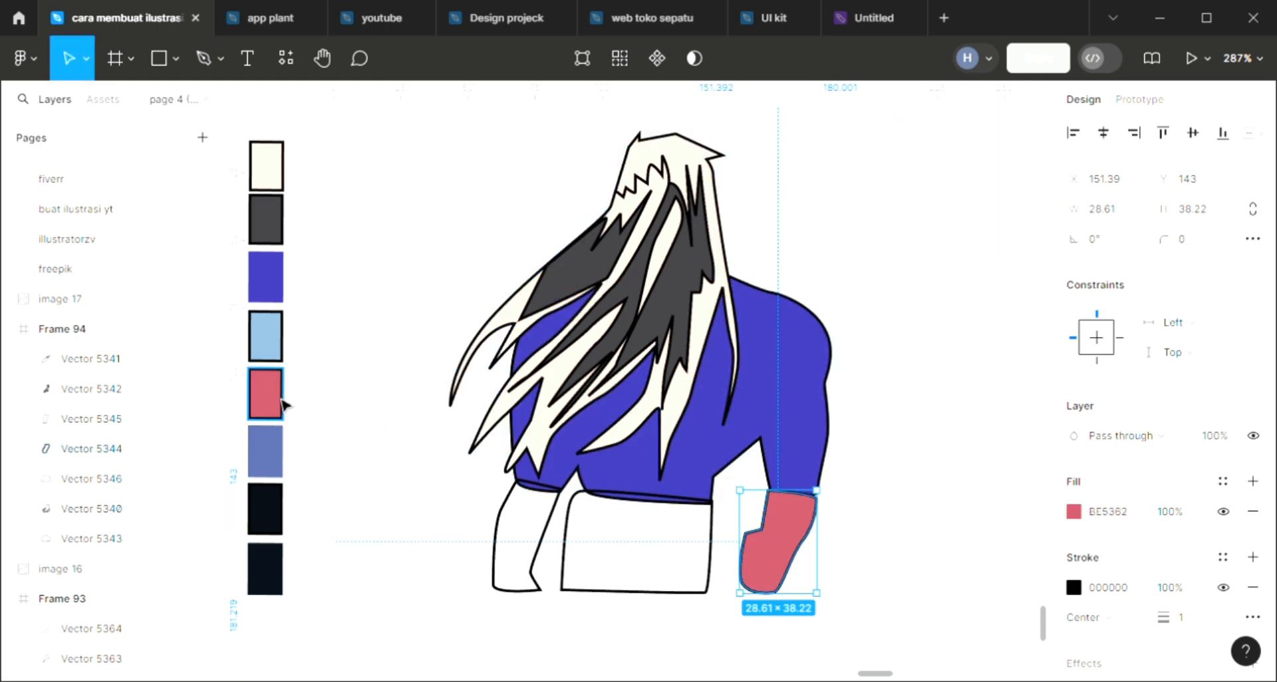
key("bracketleft")
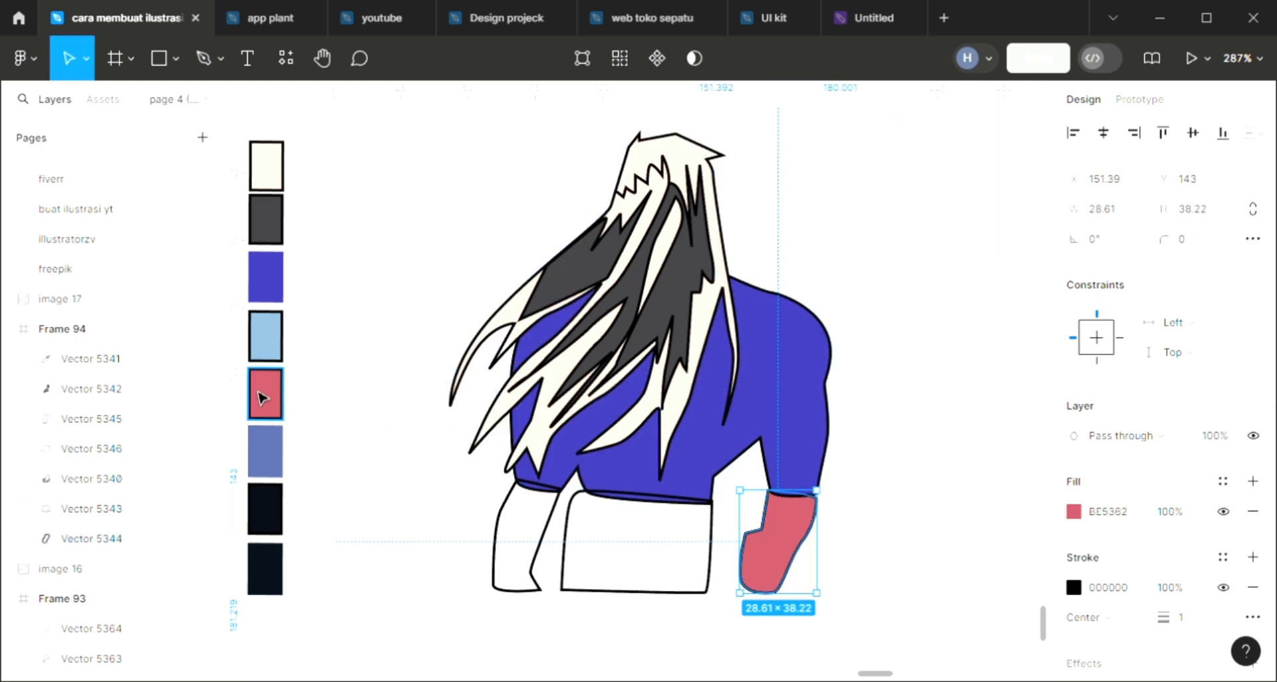
Fill the figure's left-hand forearm with the red swatch colour BE5362 and send it to the back.
left_click(509, 536)
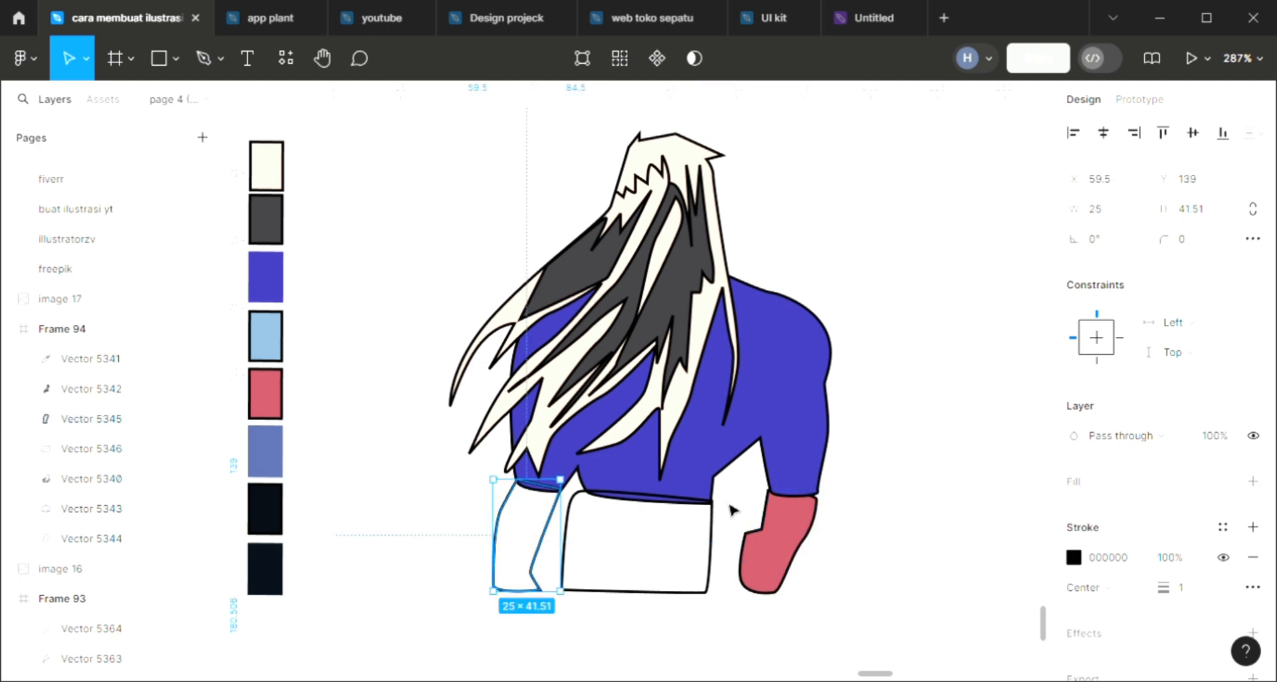
left_click(1252, 481)
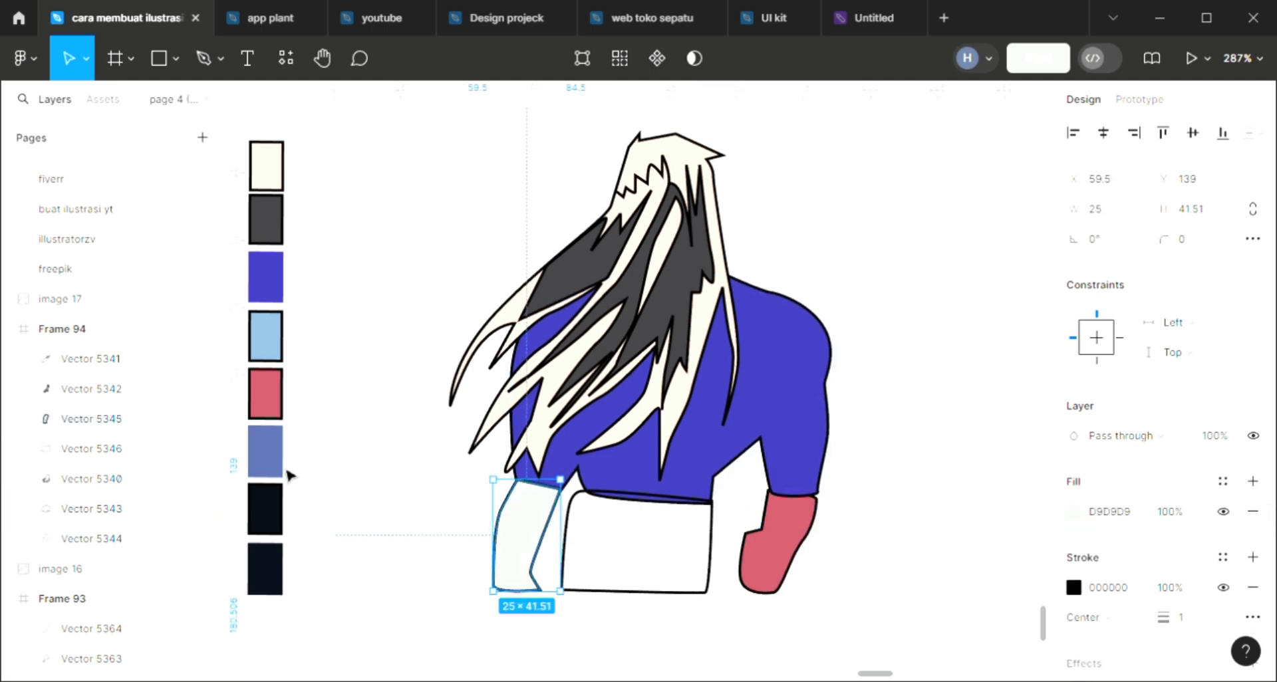
key("i")
left_click(272, 407)
left_click(536, 525)
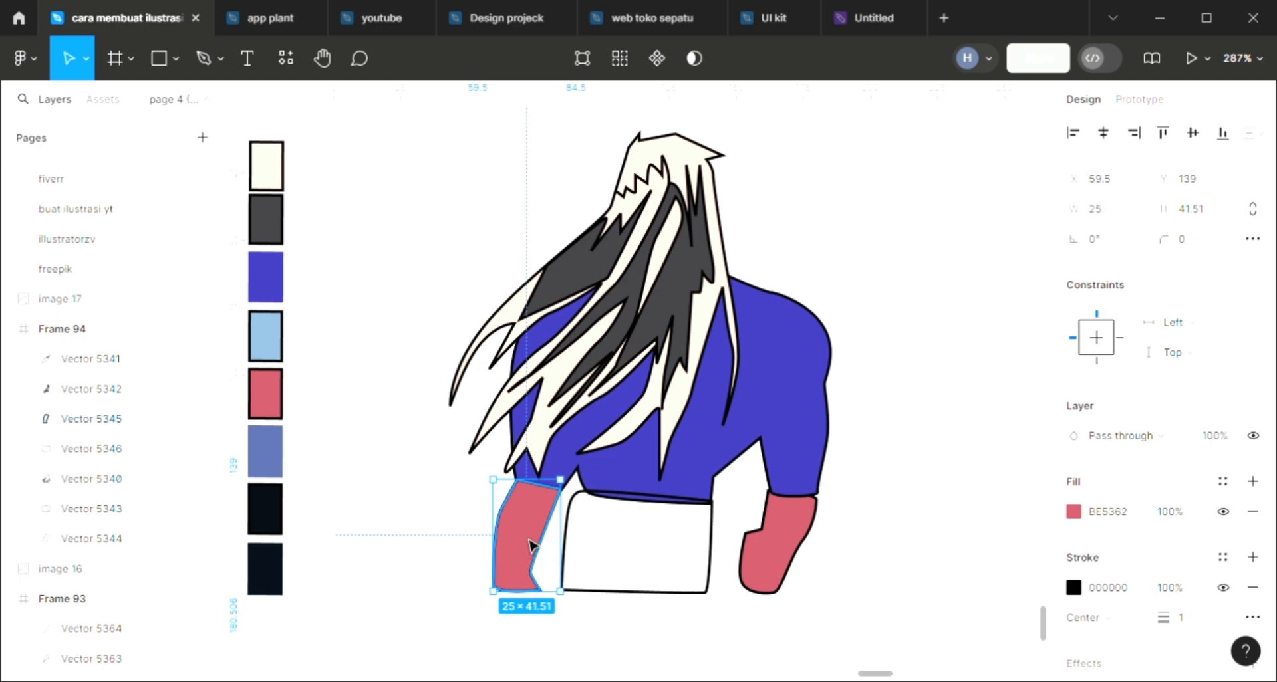
key("ctrl+shift+bracketleft")
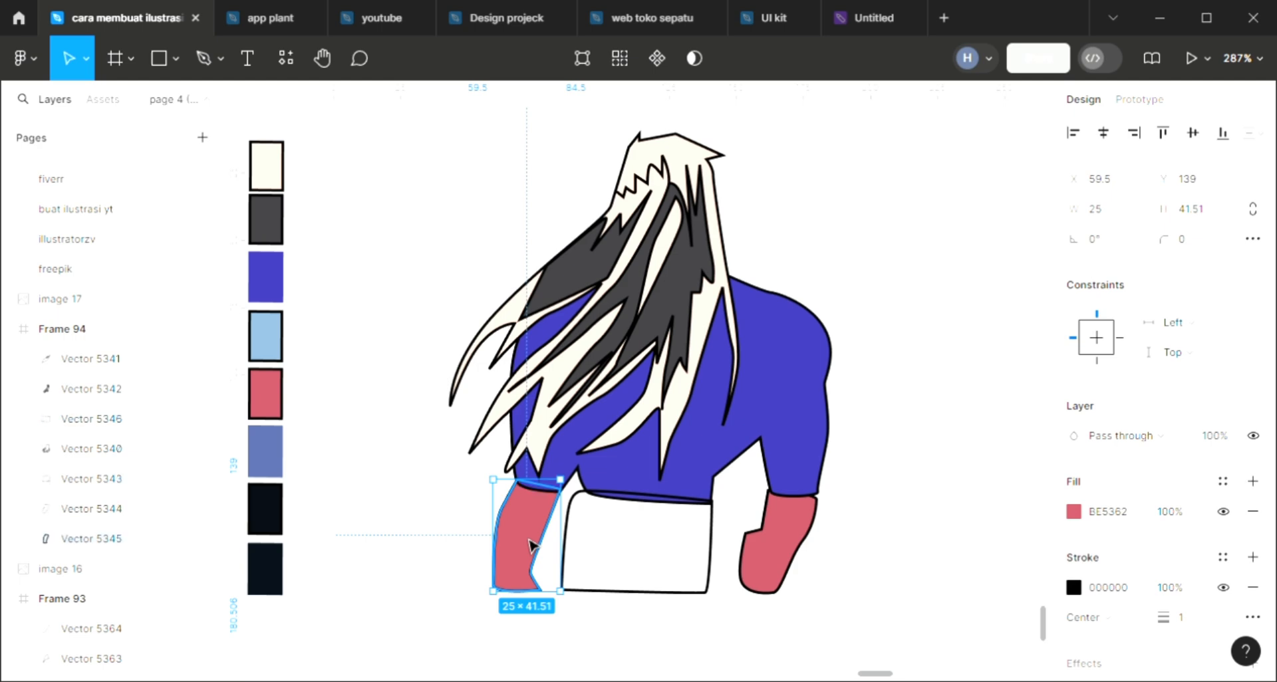
Edit the lower-body shape's points, moving its upper-left corner slightly inward under the torso.
left_click(580, 529)
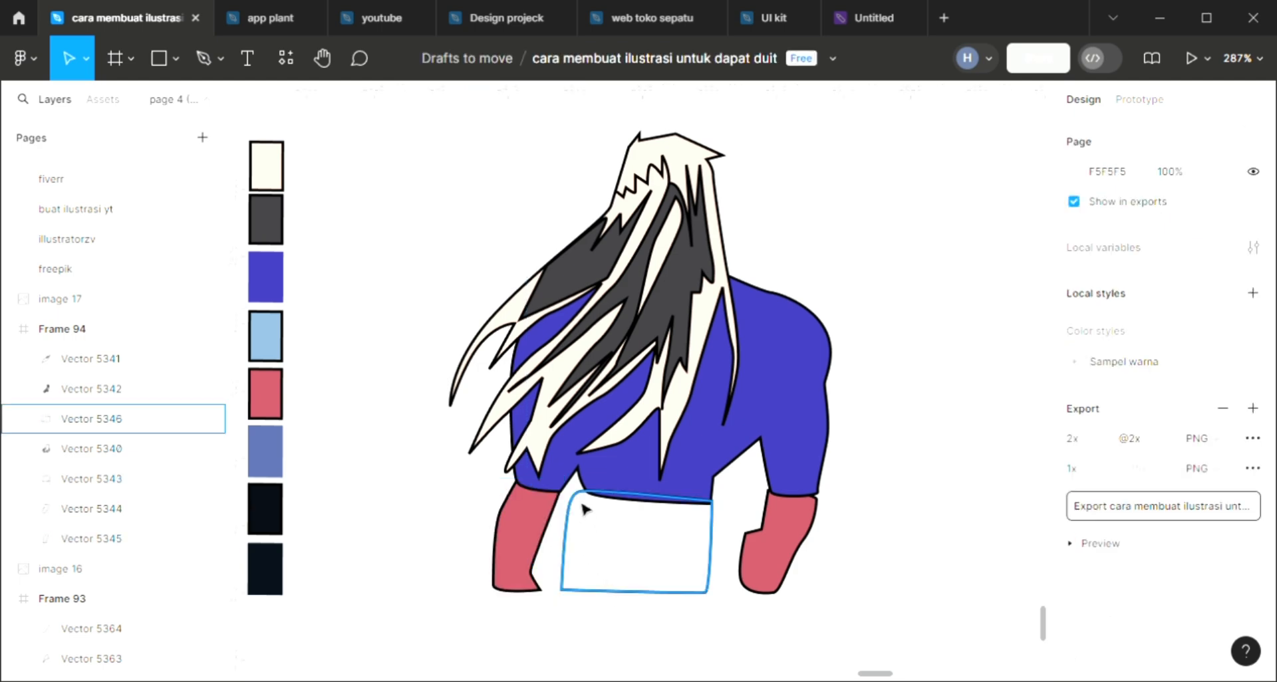
double_click(582, 504)
left_click_drag(576, 508, 586, 509)
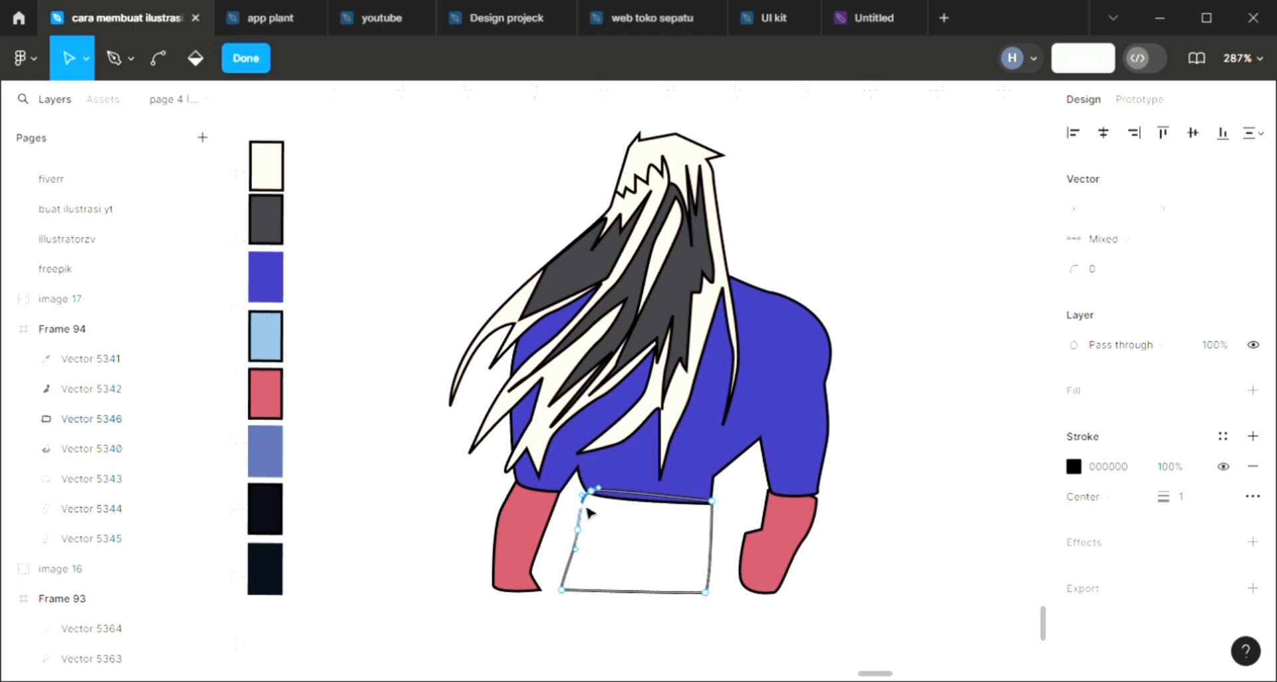
Fill the lower-body shape with the hair shadow's dark grey 3E3D41 and send it behind the torso.
left_click(1253, 391)
key("i")
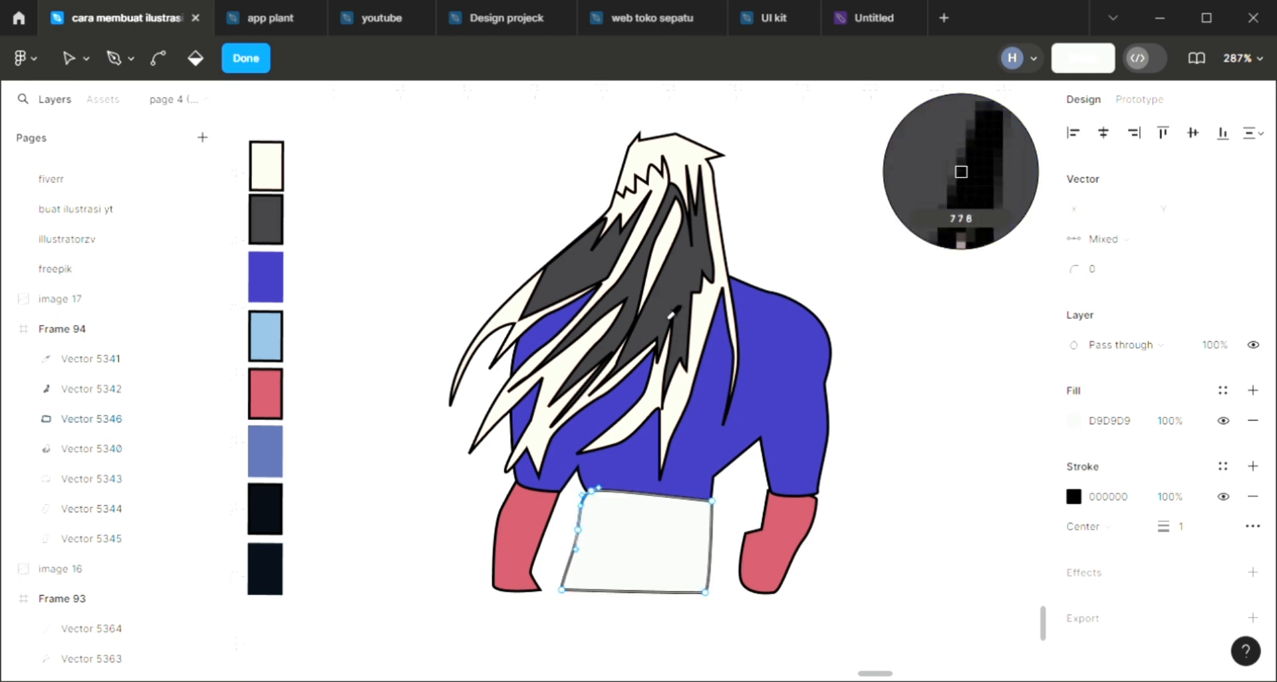
left_click(672, 305)
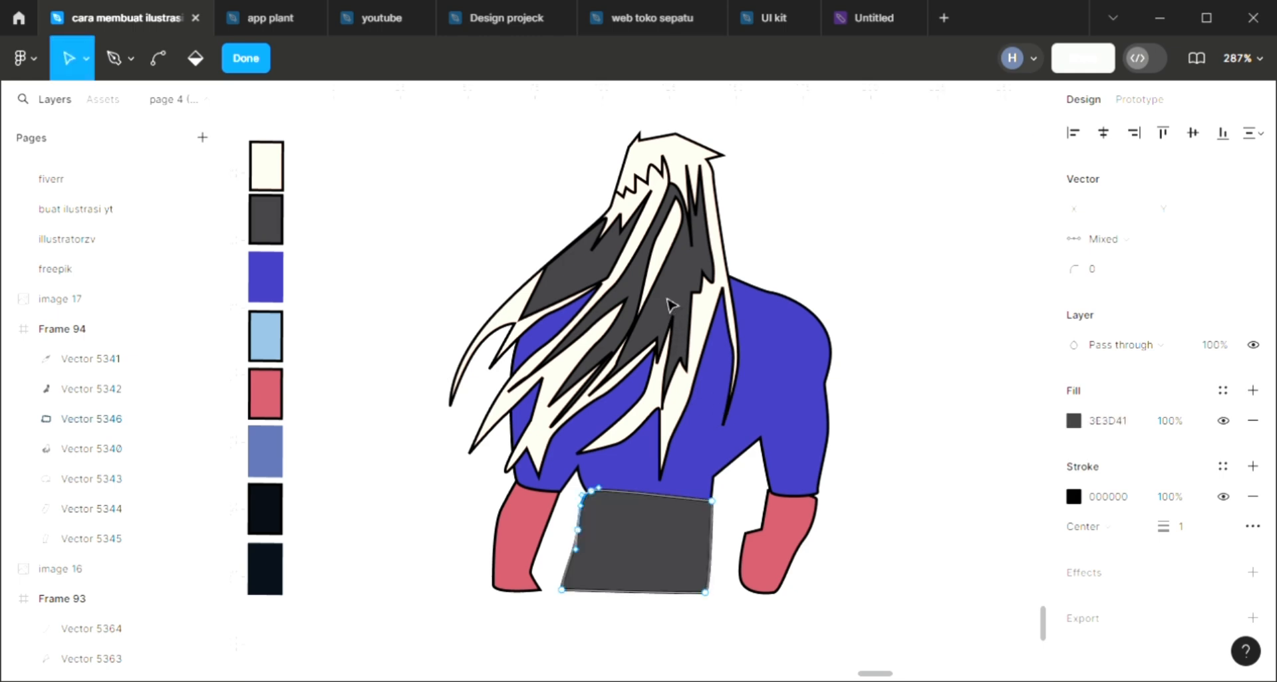
key("Escape")
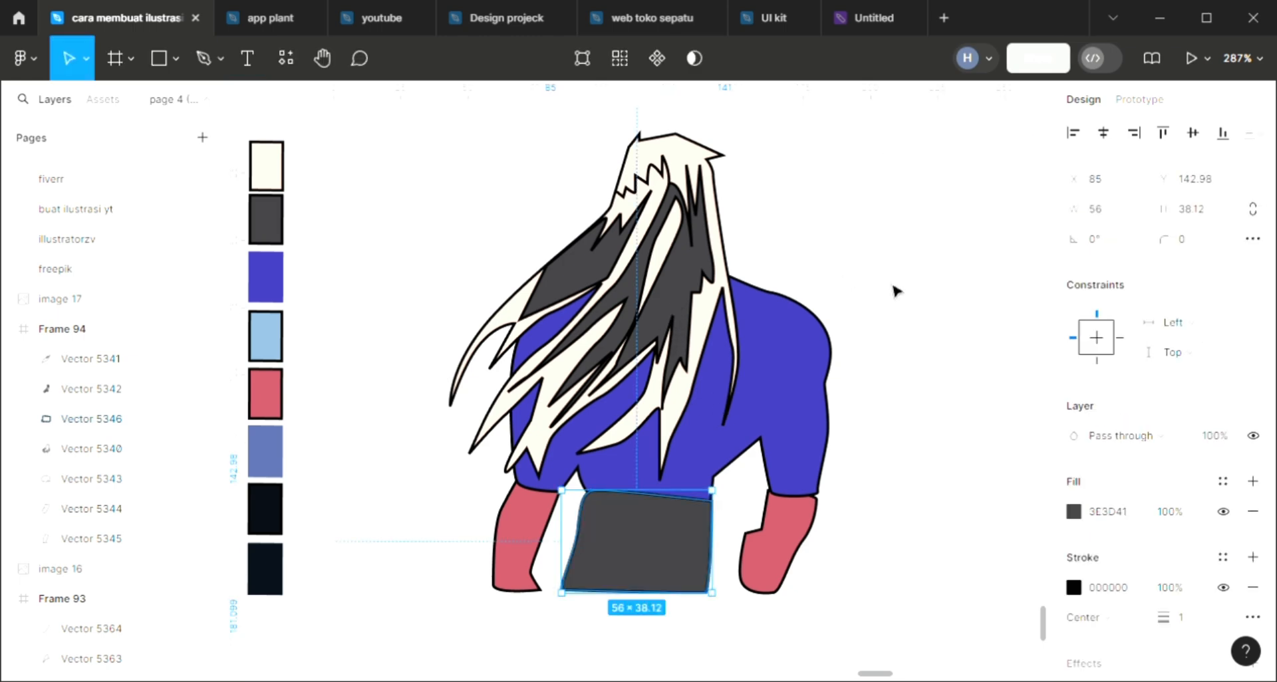
key("bracketleft")
left_click(893, 290)
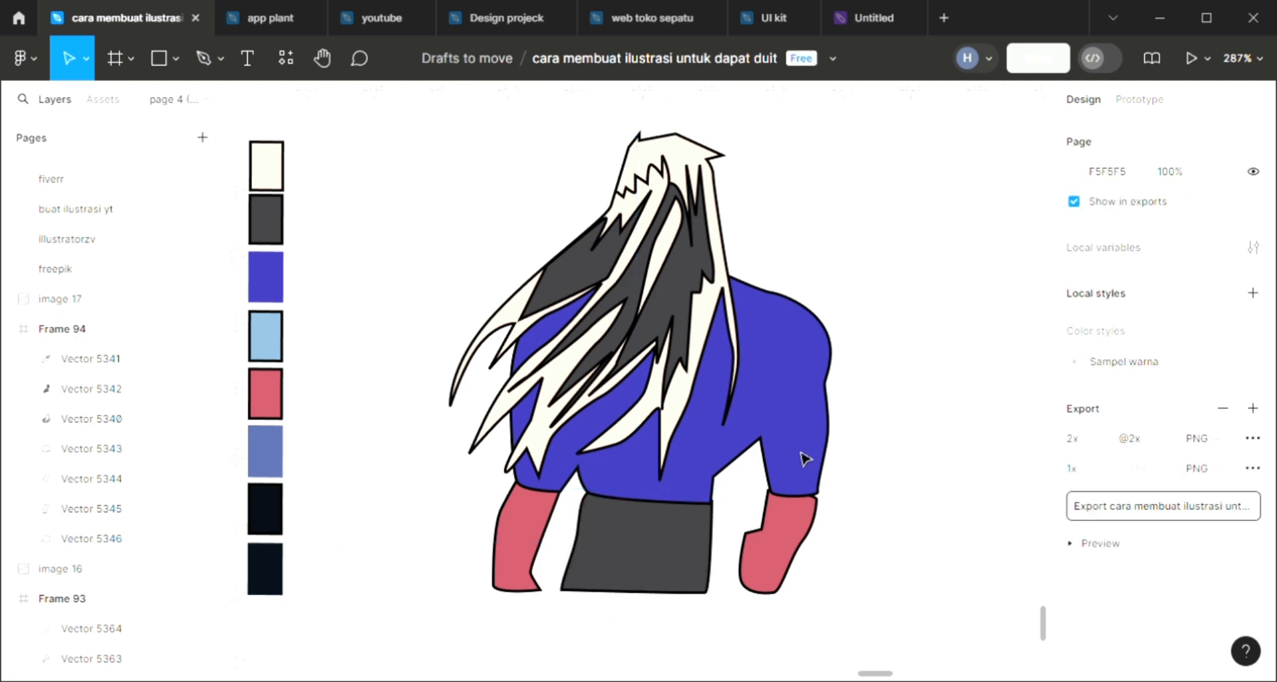
scroll(795, 495, "up", 2)
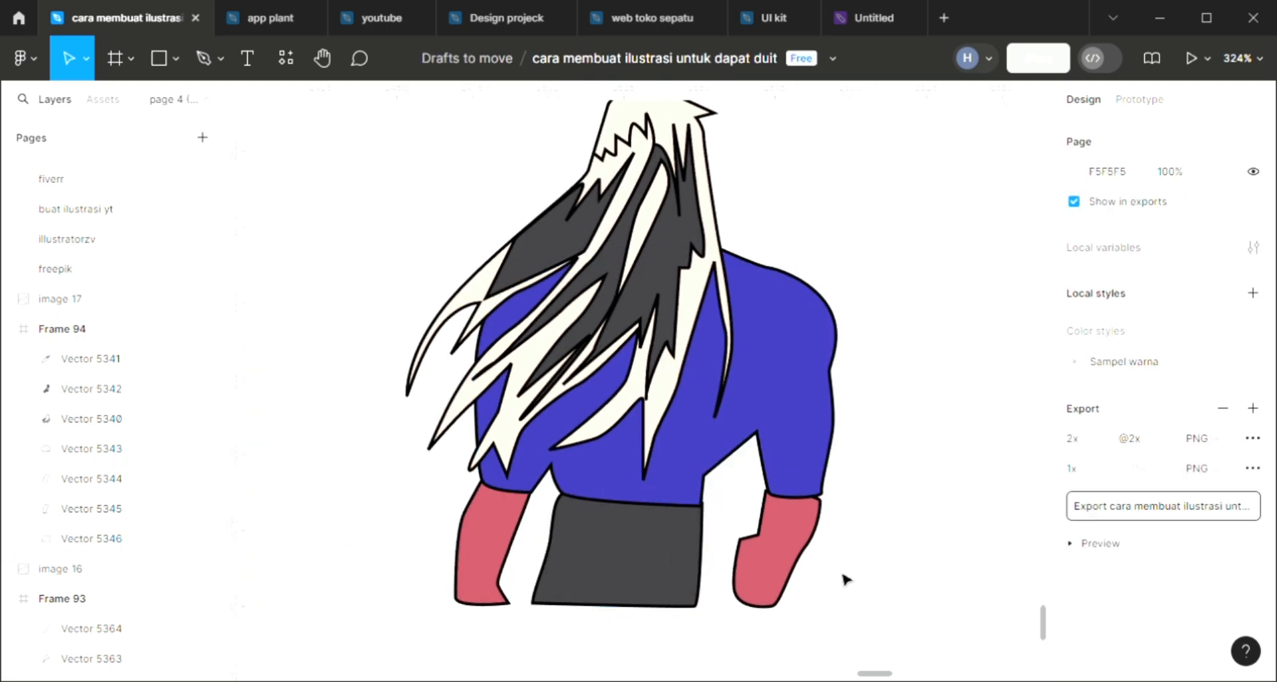
Start a Pen outline for the torso's shadow at the right-hand cuff, zigzagging up the lower sleeve to its outer edge.
scroll(843, 579, "down", 2)
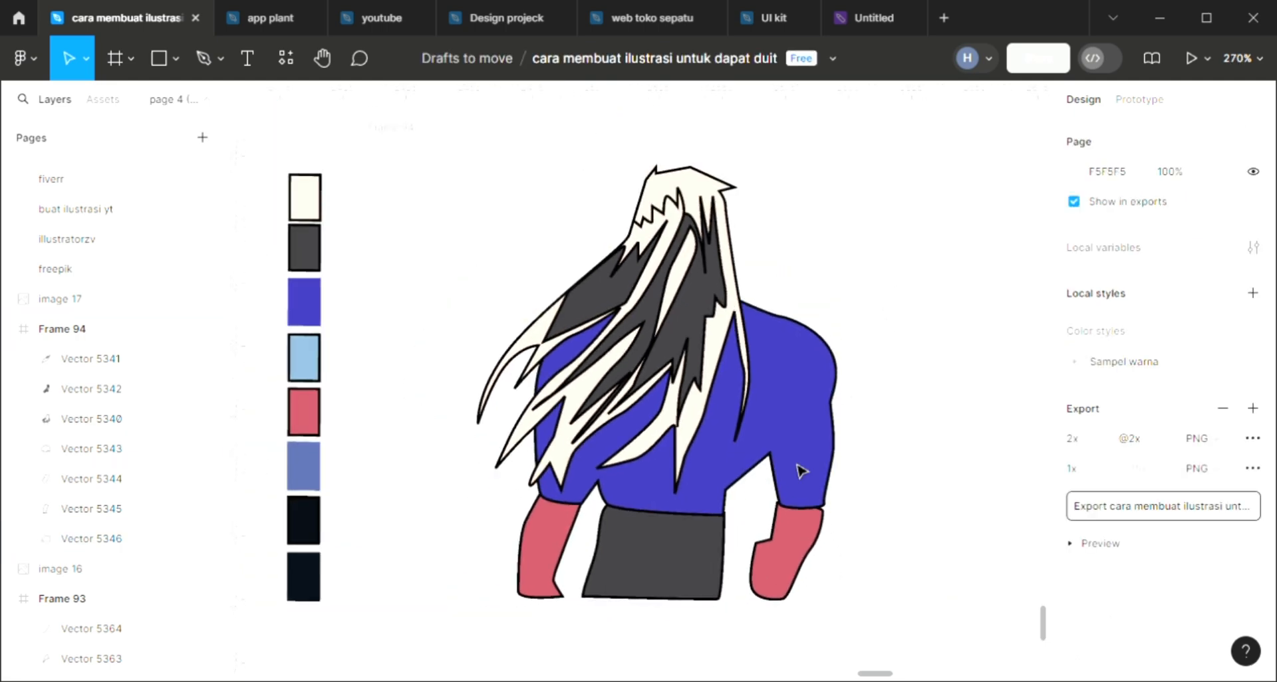
left_click(203, 59)
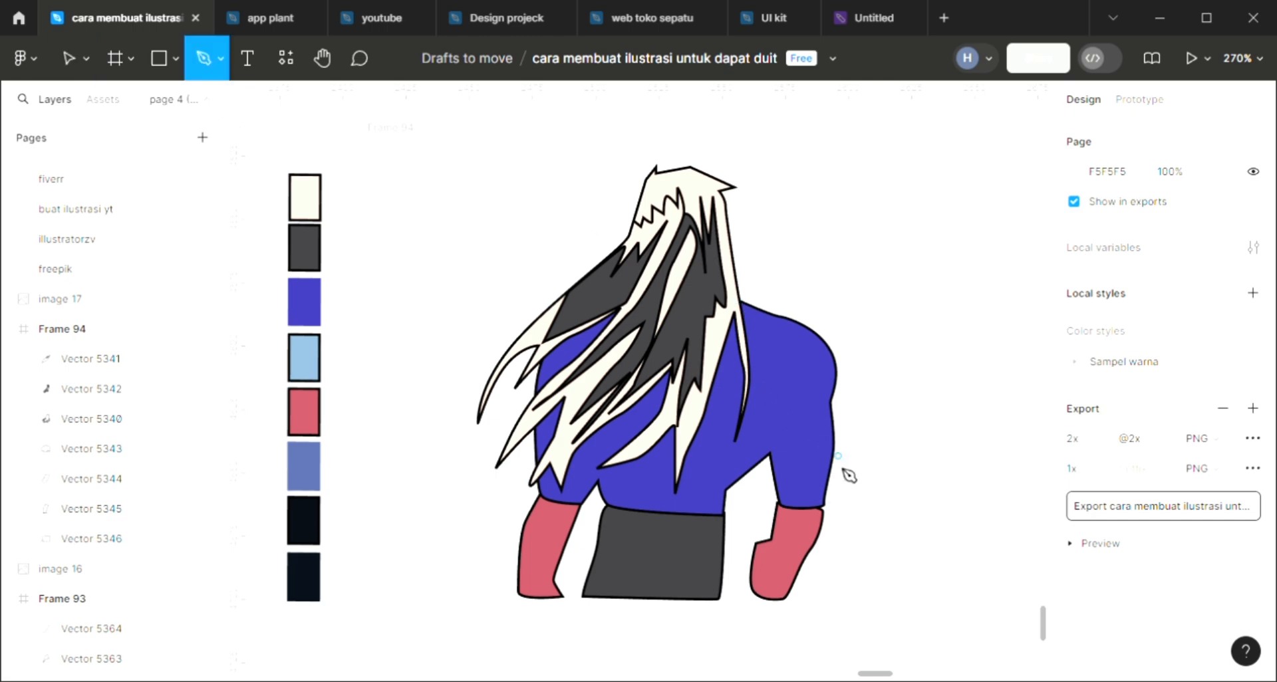
scroll(805, 476, "up", 3)
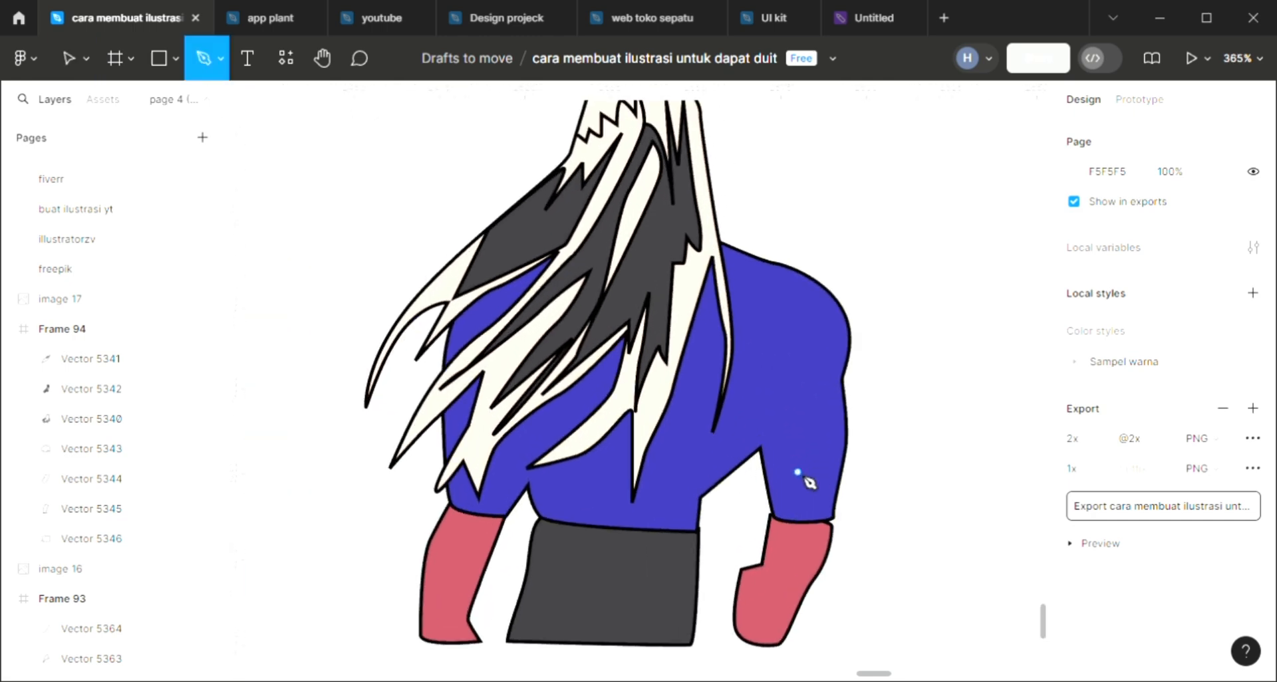
scroll(805, 492, "up", 1)
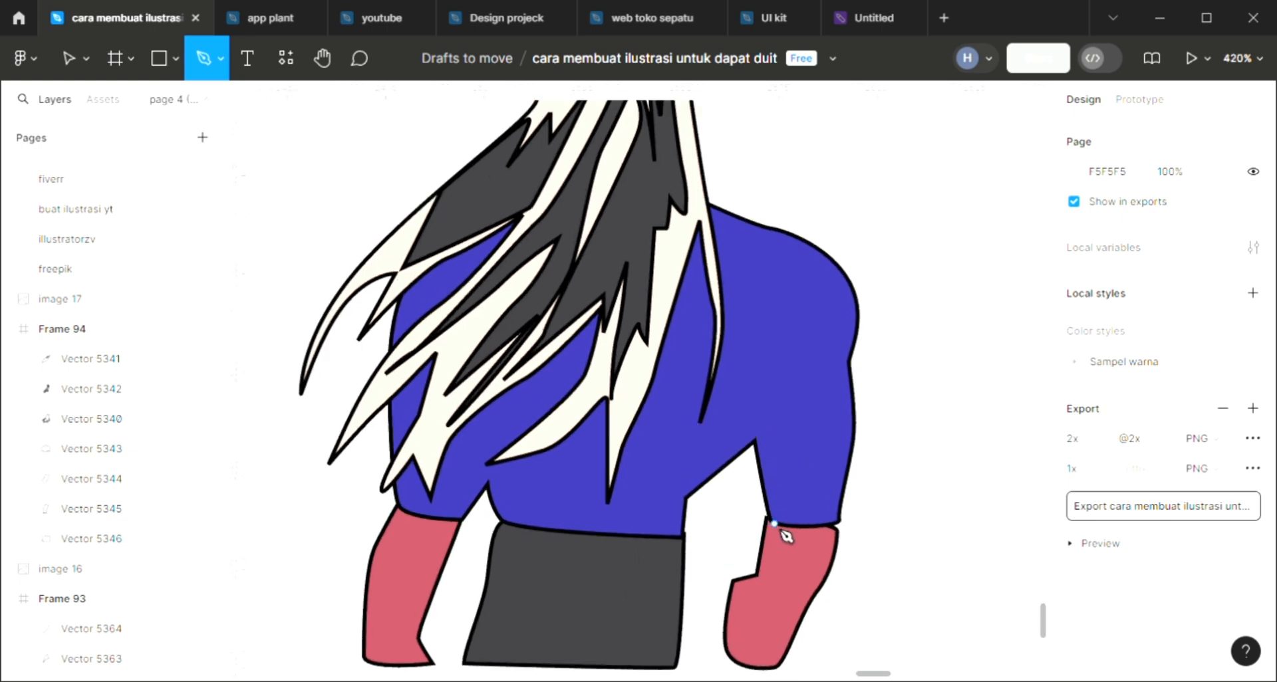
left_click(812, 514)
left_click(796, 504)
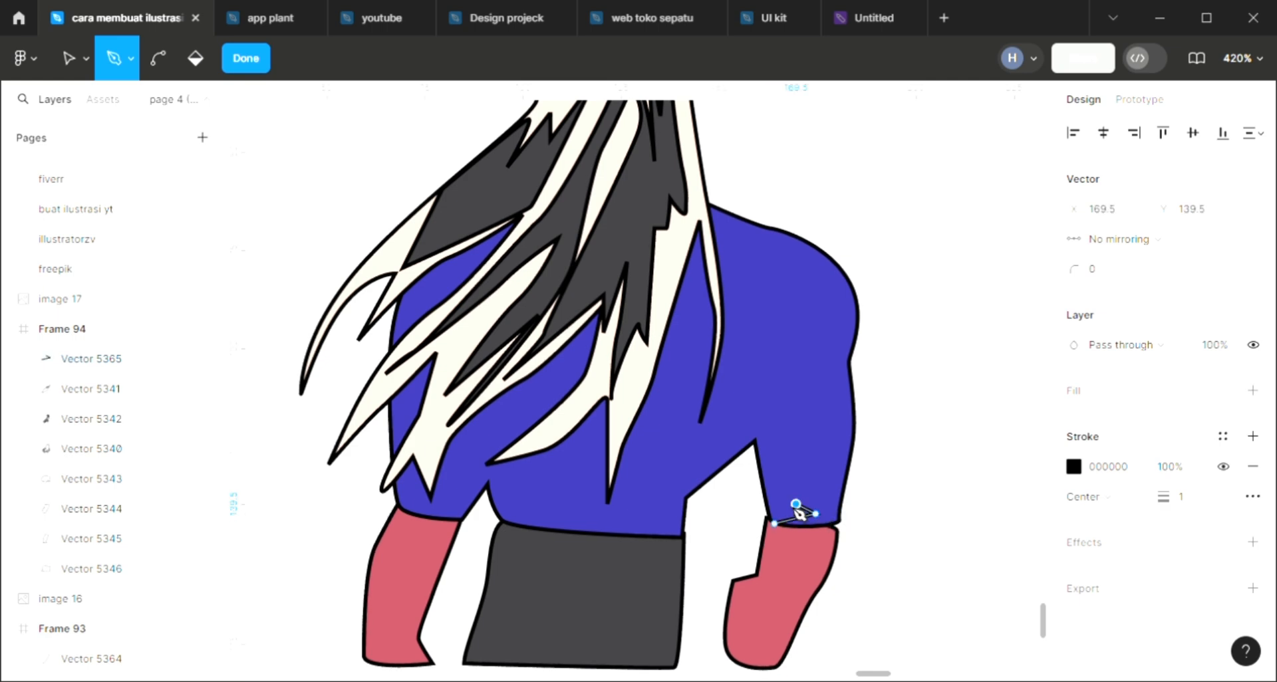
left_click(774, 505)
left_click_drag(816, 492, 828, 496)
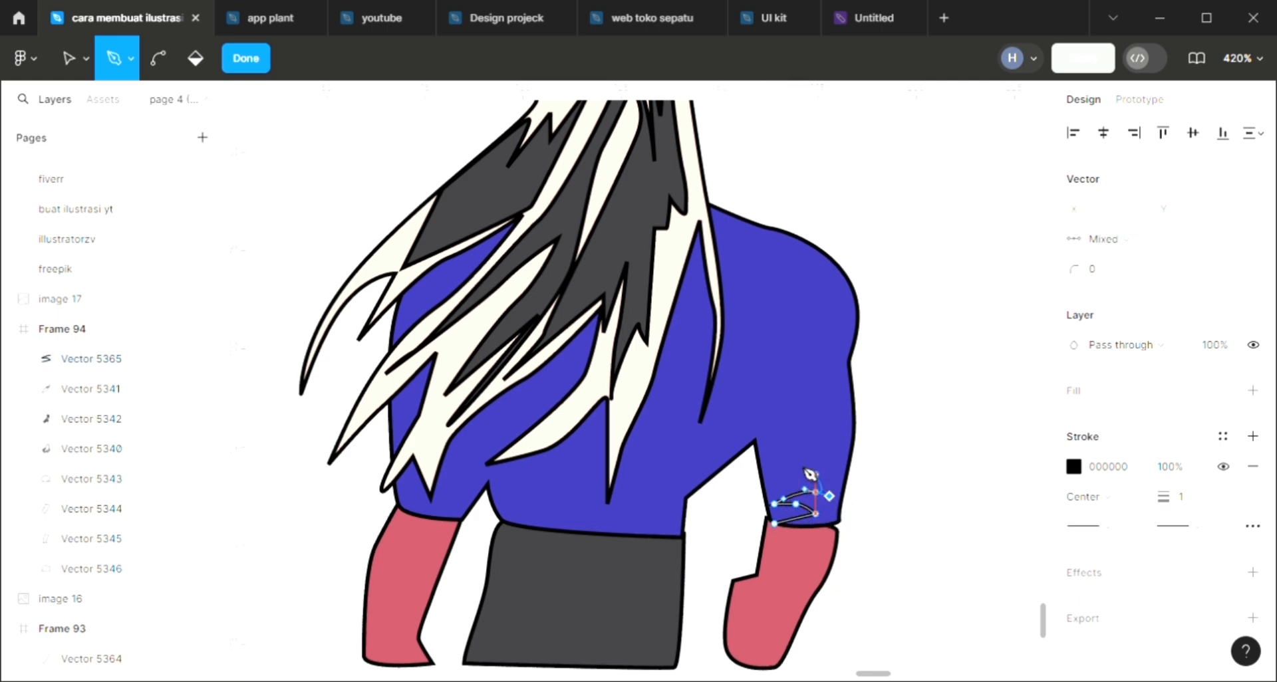
left_click(796, 462)
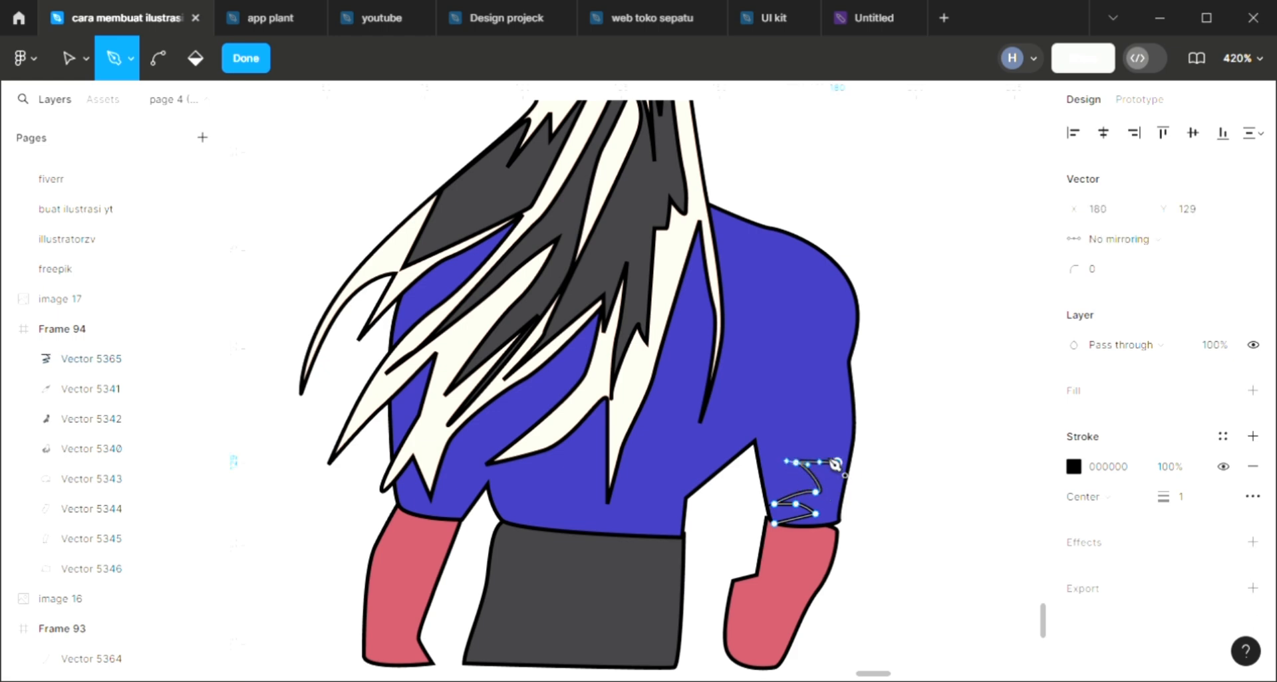
left_click(795, 442)
left_click(852, 402)
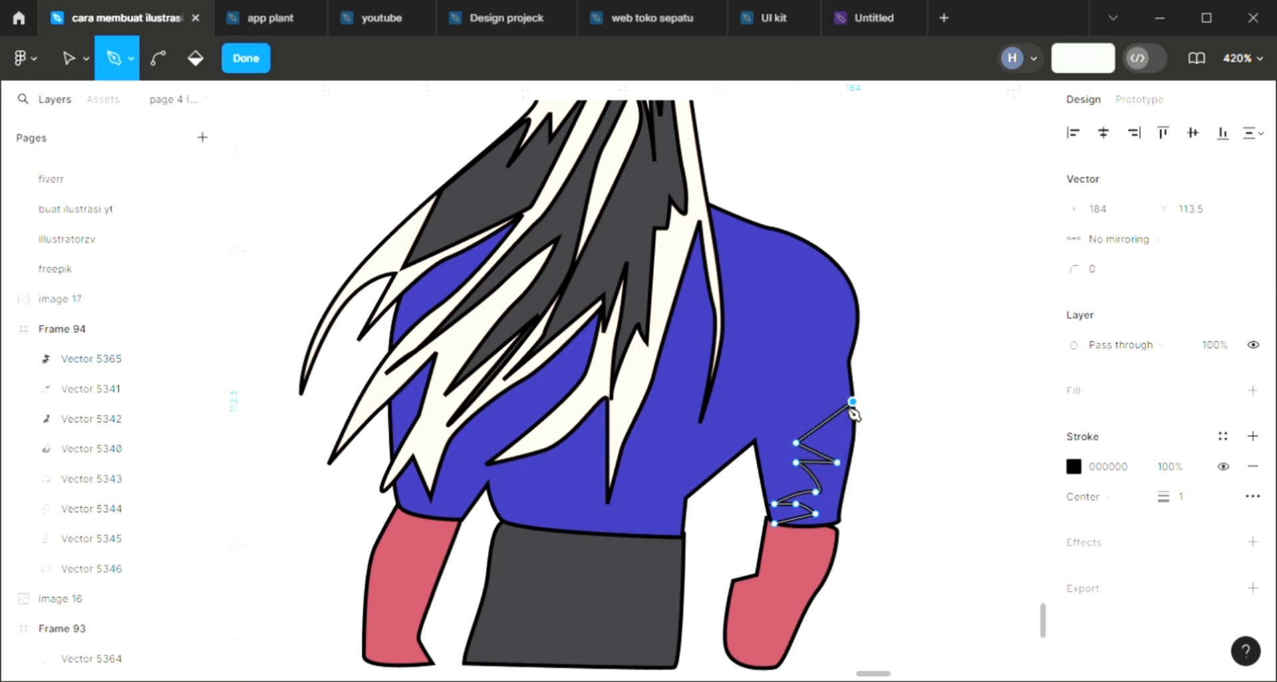
left_click(805, 407)
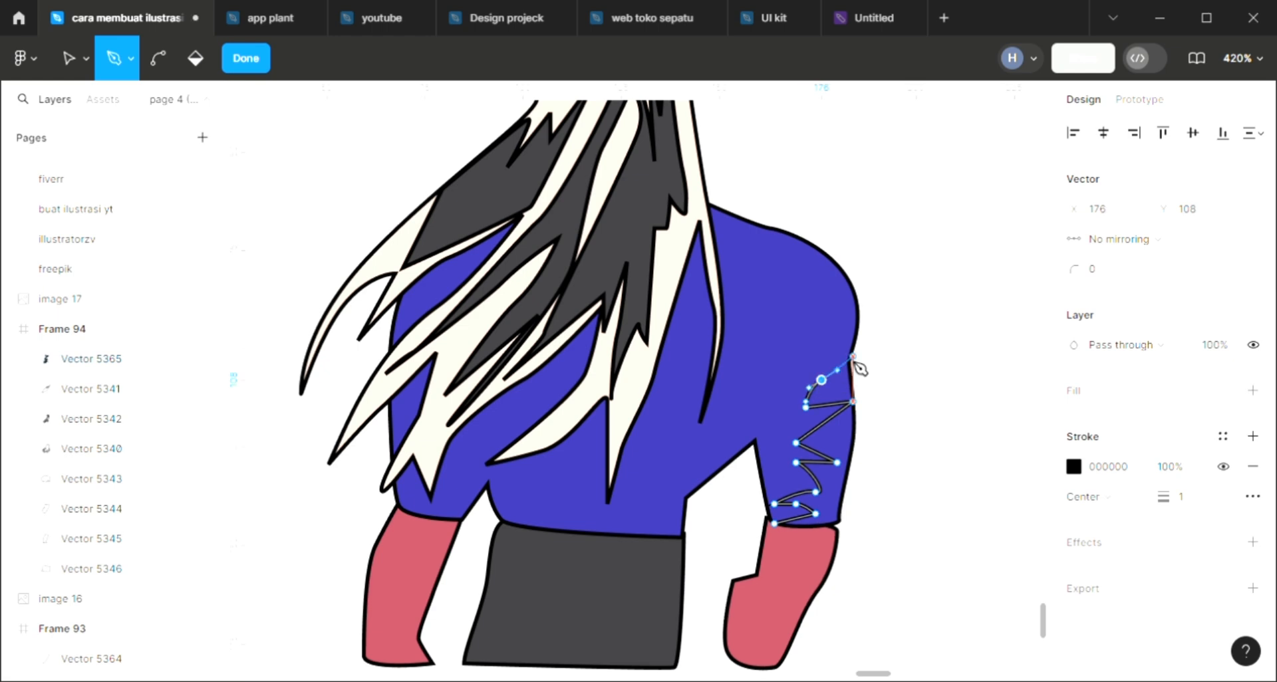
Continue the shadow outline up the right-hand sleeve's outer edge to the shoulder top, then curve it back down inside the upper arm.
left_click(852, 356)
left_click(852, 326)
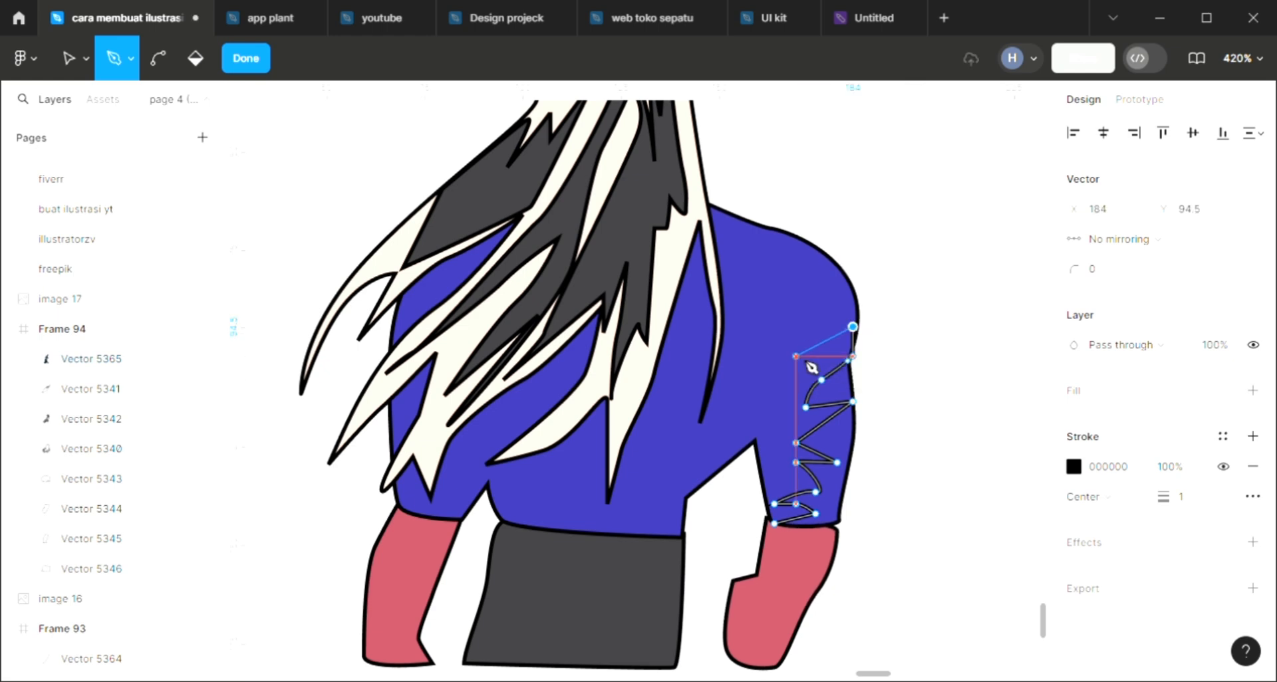
left_click(804, 357)
left_click_drag(815, 326, 832, 267)
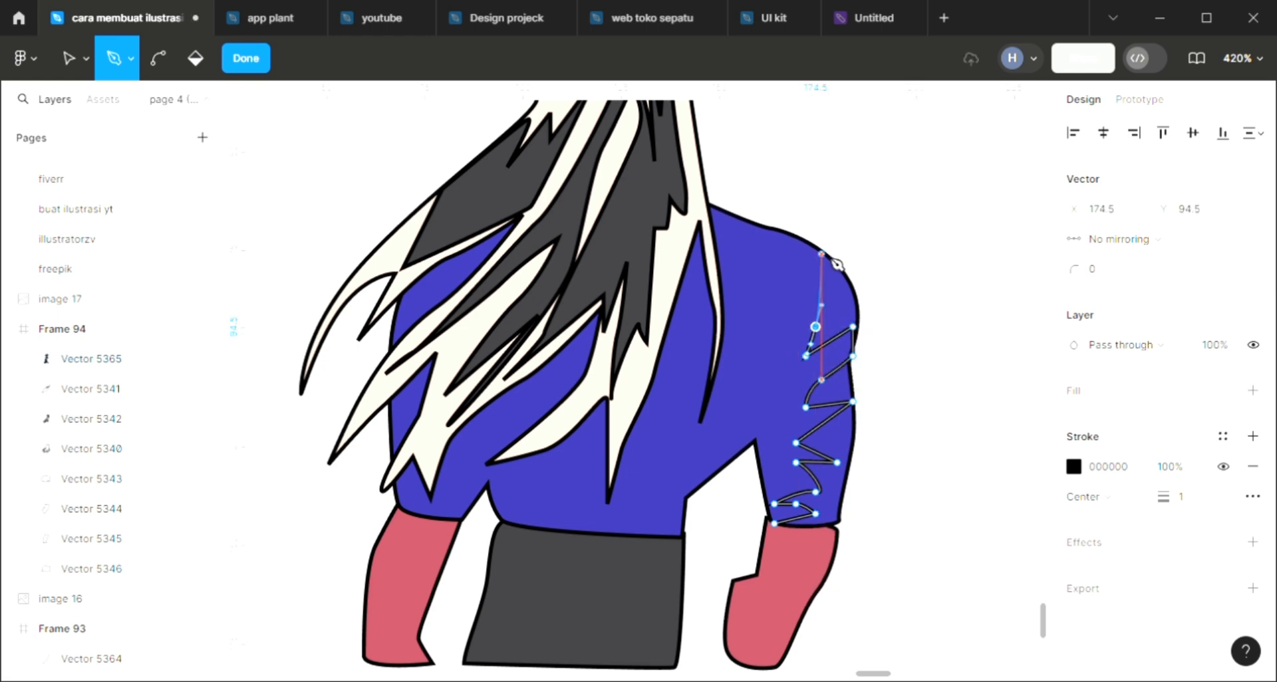
left_click(822, 255)
left_click_drag(781, 315, 768, 346)
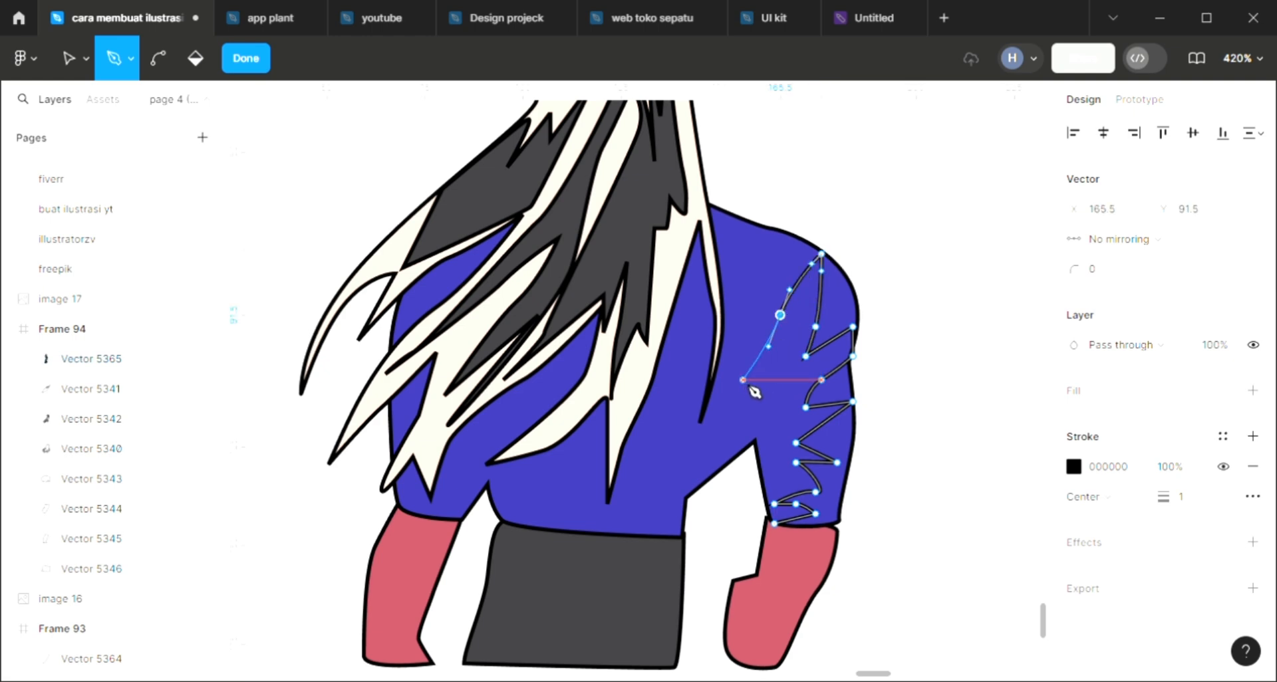
Extend the shadow outline over the upper back with a tall spike towards the shoulder and a short spike reaching under the hair.
left_click(743, 380)
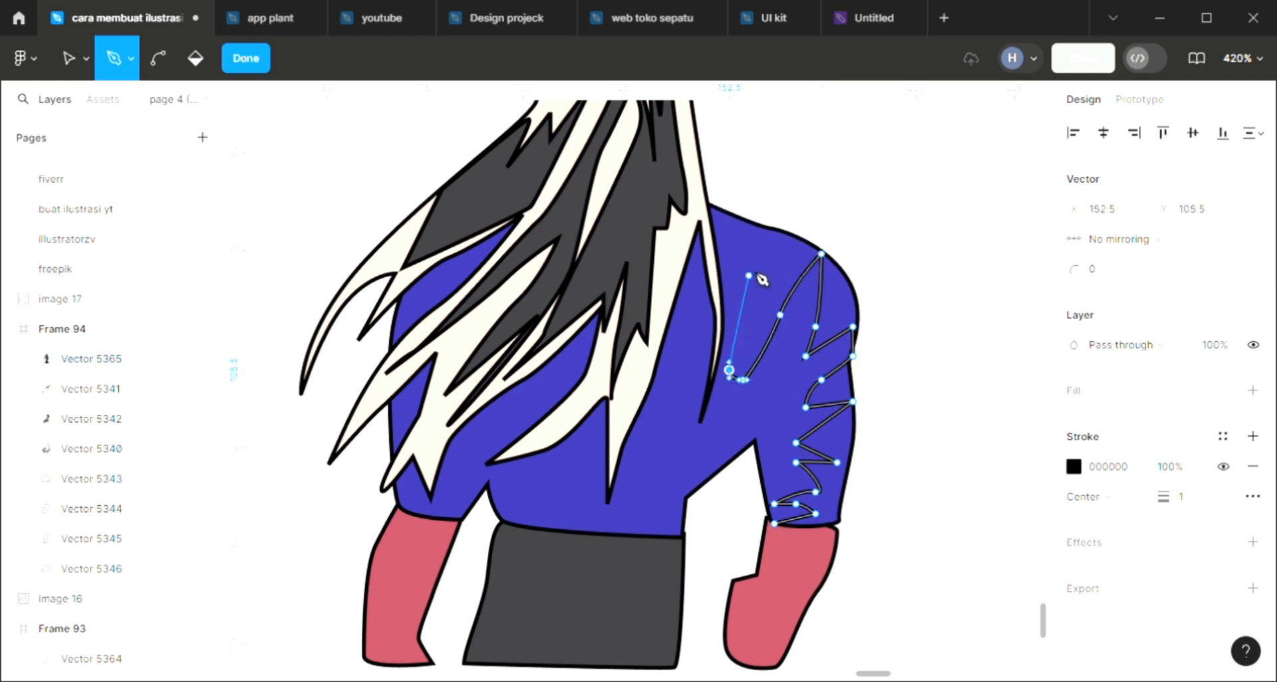
left_click_drag(748, 274, 758, 268)
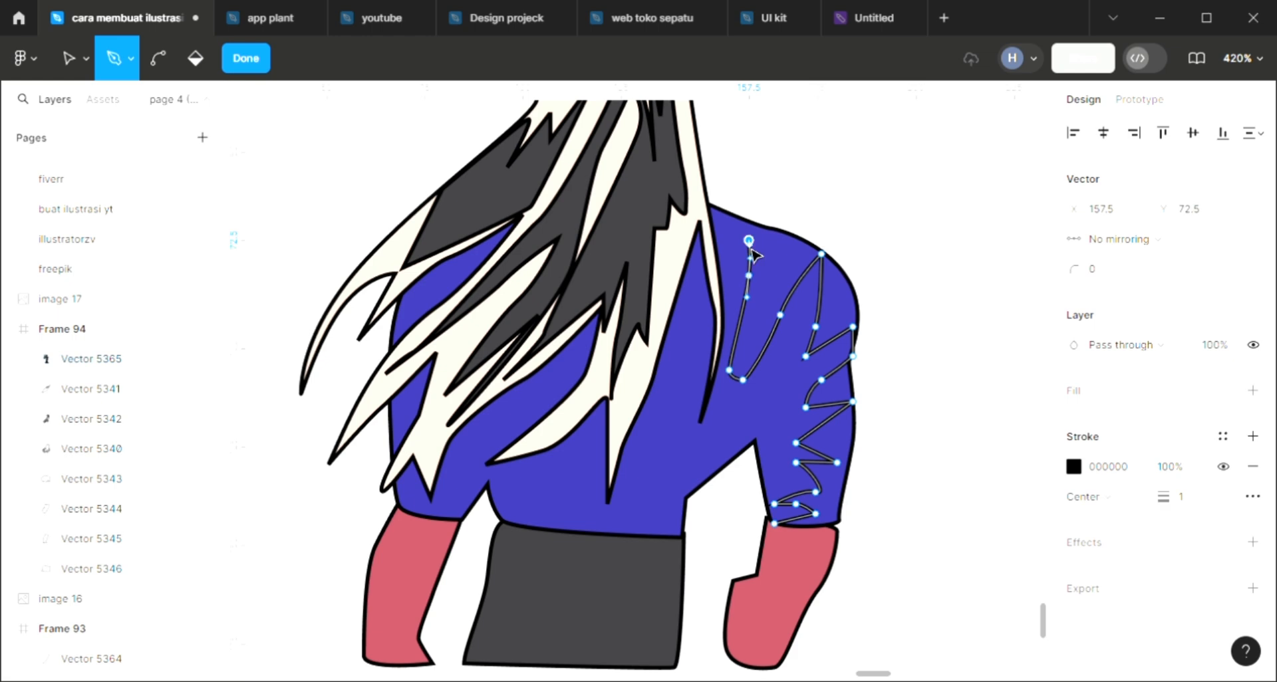
left_click(748, 240)
left_click_drag(701, 321, 663, 347)
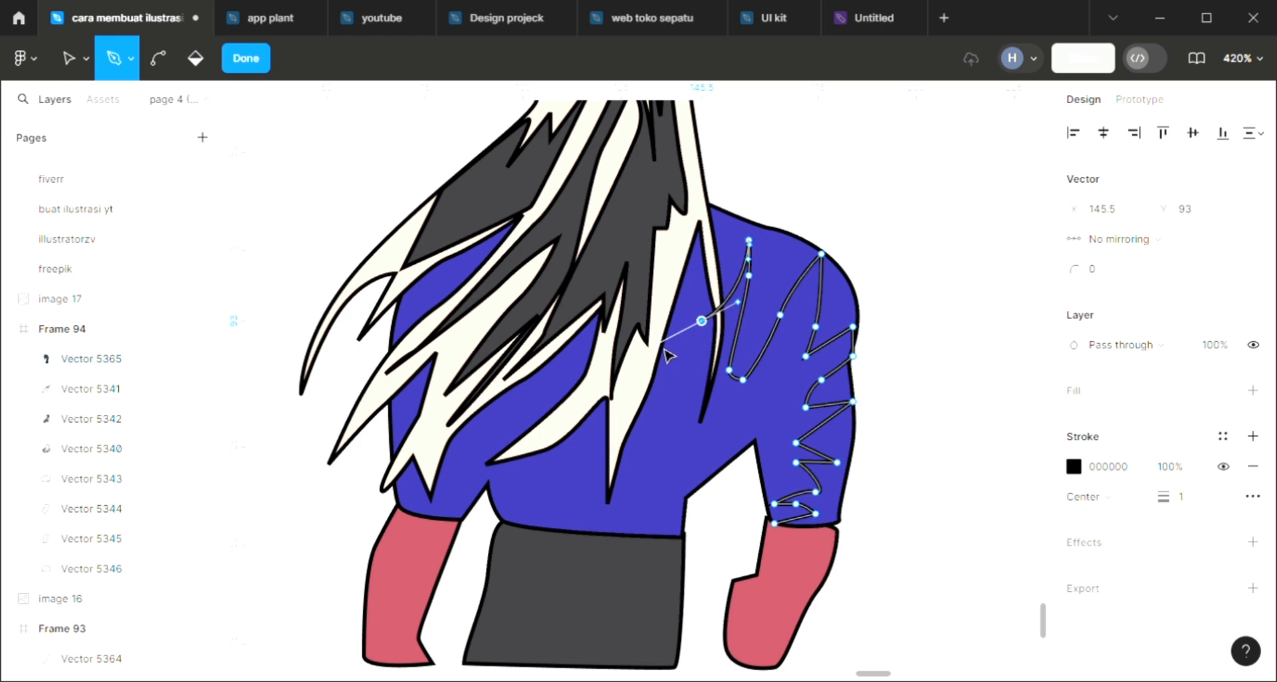
left_click(640, 348)
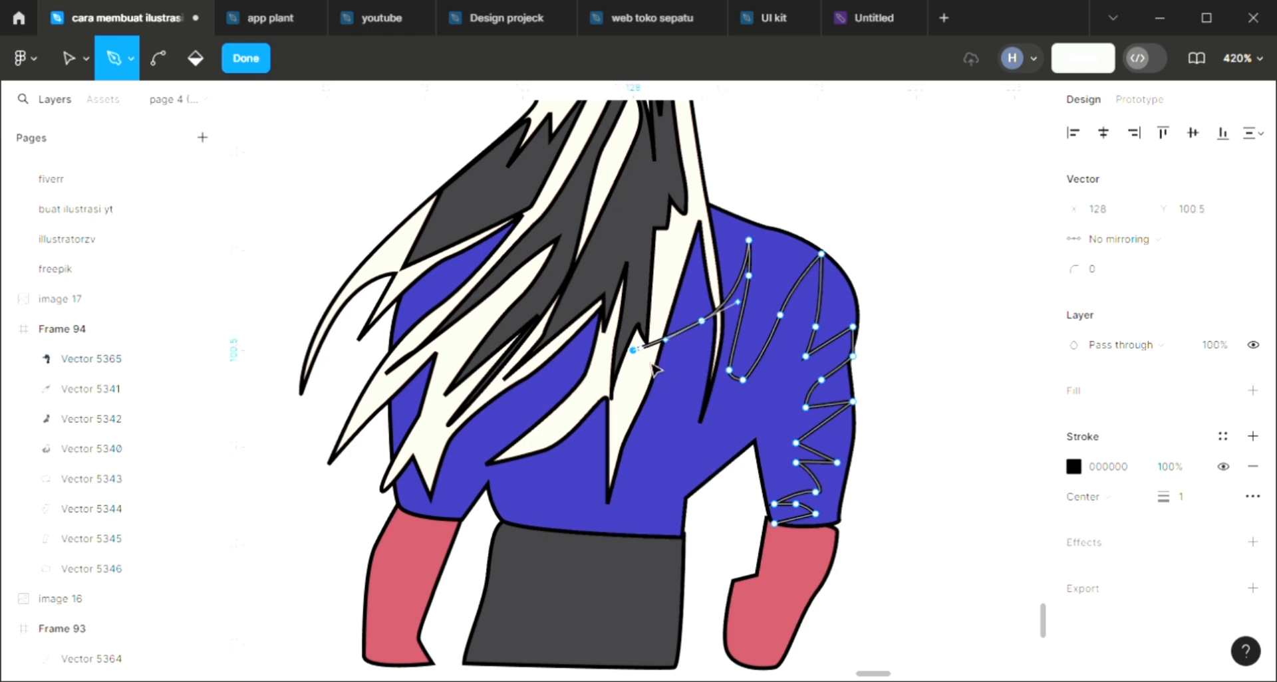
left_click(701, 350)
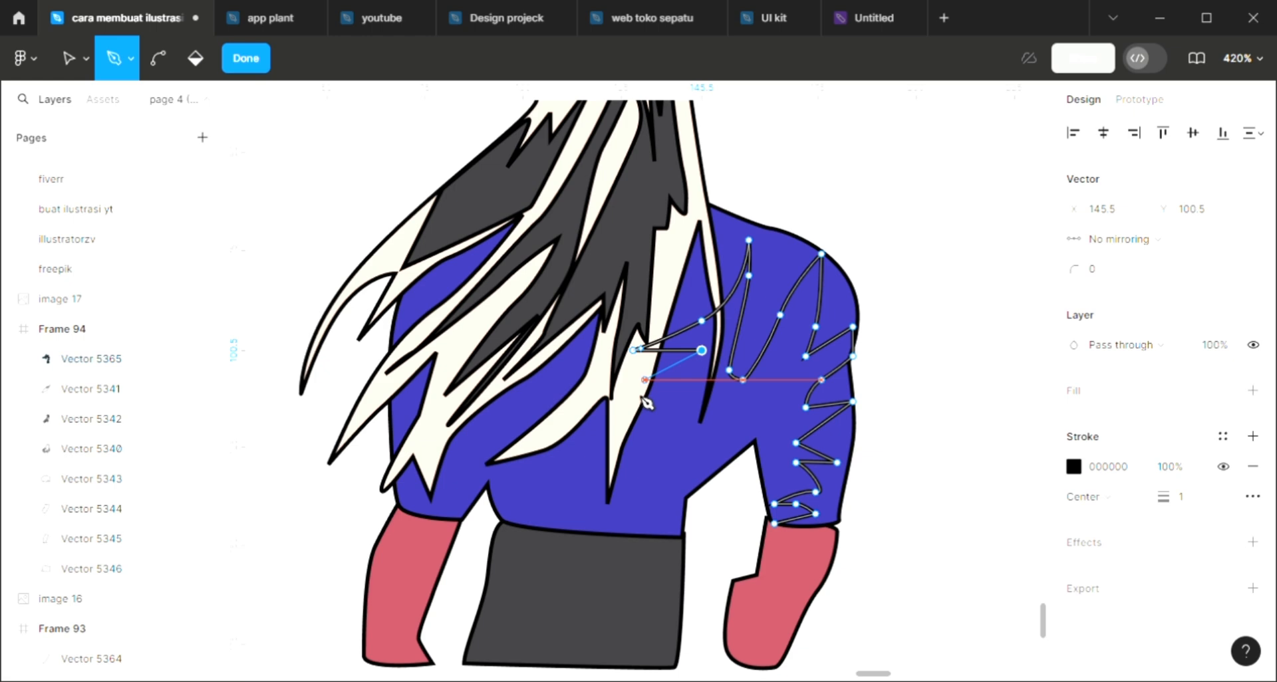
Remove the misplaced point and extend the shadow outline in a long curved spike across the mid back beneath the hair.
left_click(619, 425)
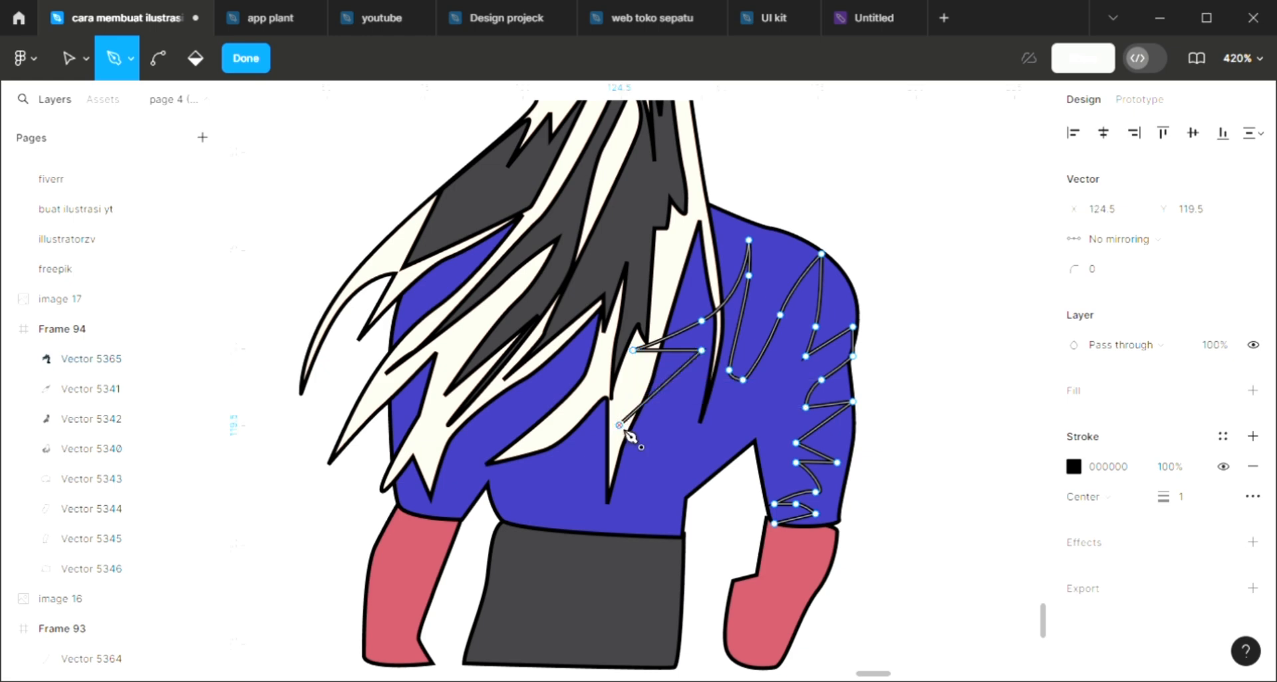
key("ctrl+z")
left_click(506, 380)
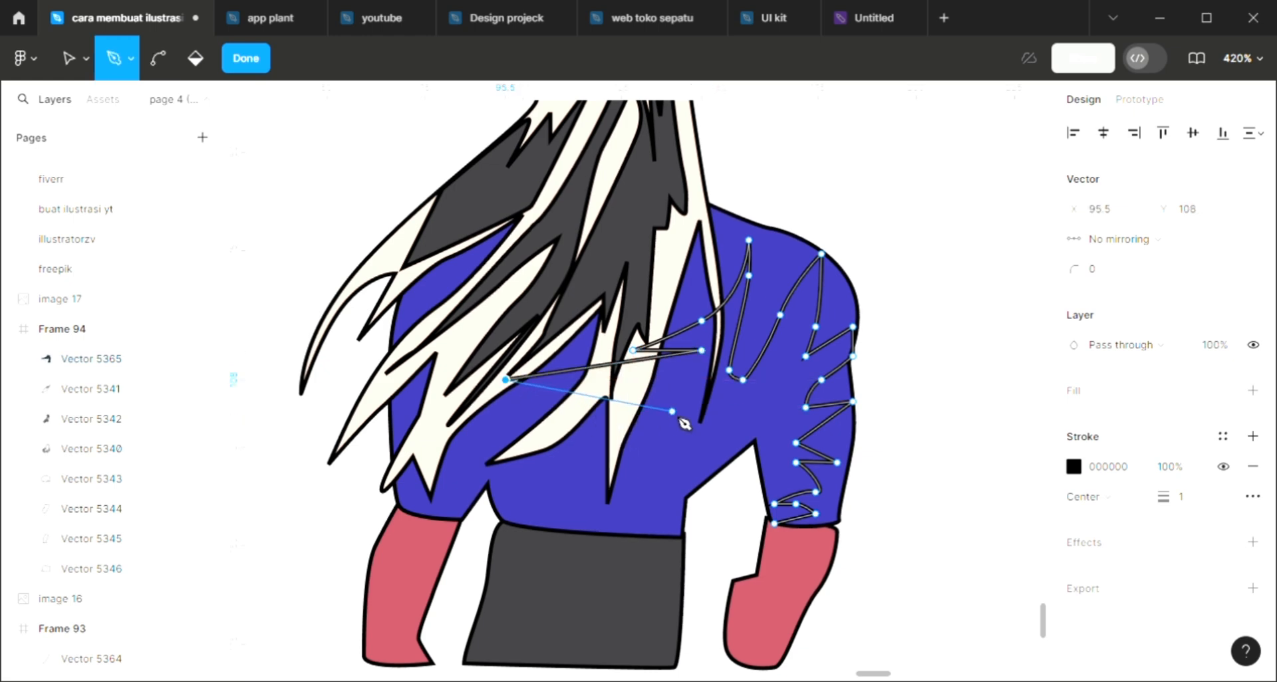
left_click_drag(650, 402, 688, 396)
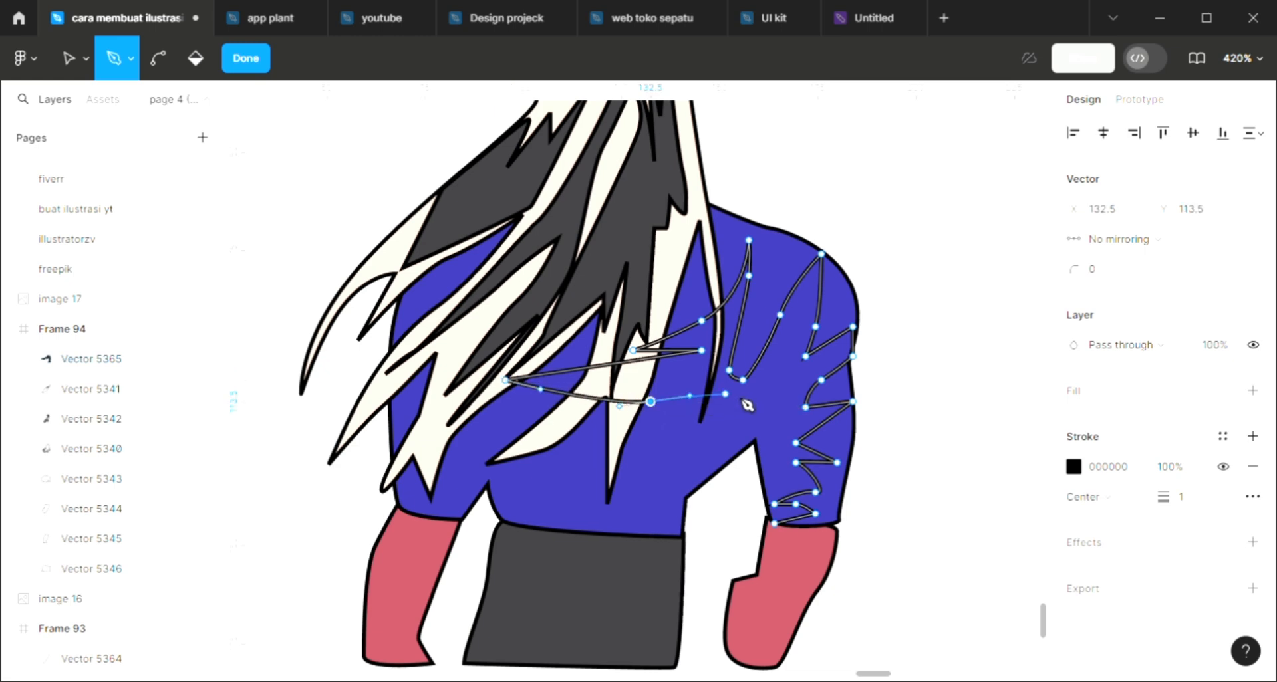
left_click(782, 392)
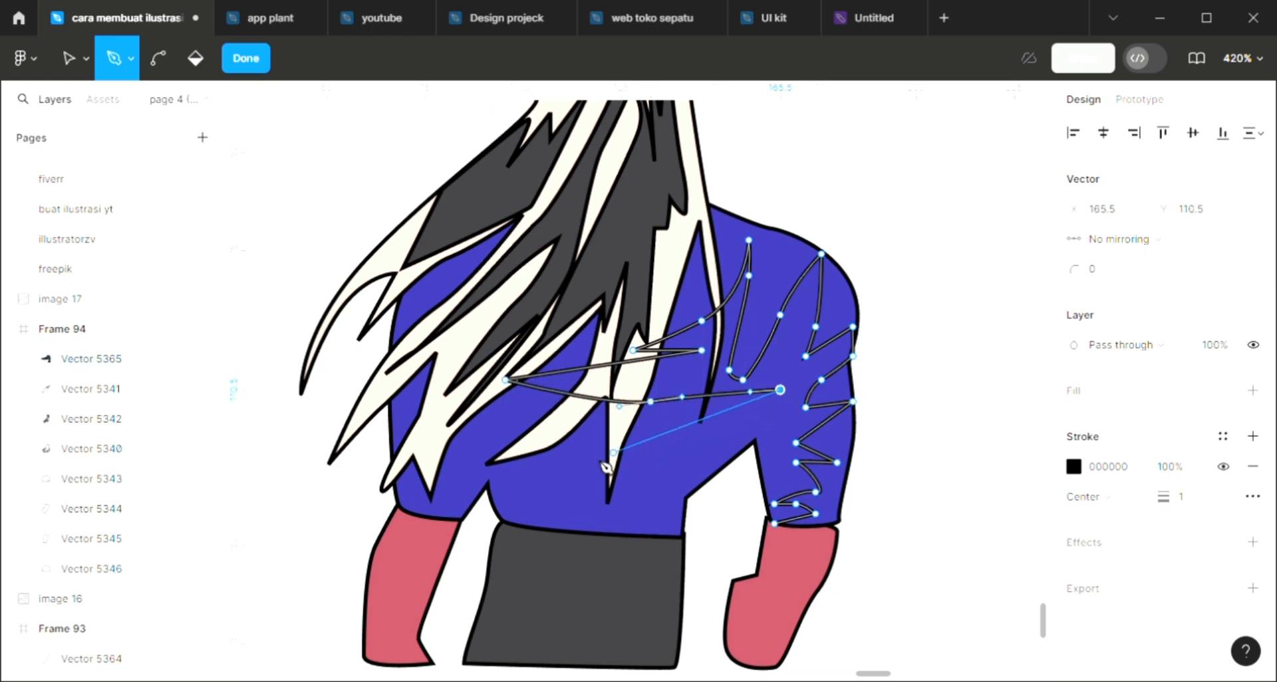
Add spikes across the lower back and close the shadow outline at the right-hand cuff, about 88.5 × 72 overall.
left_click_drag(609, 454, 766, 473)
left_click(555, 473)
left_click(735, 425)
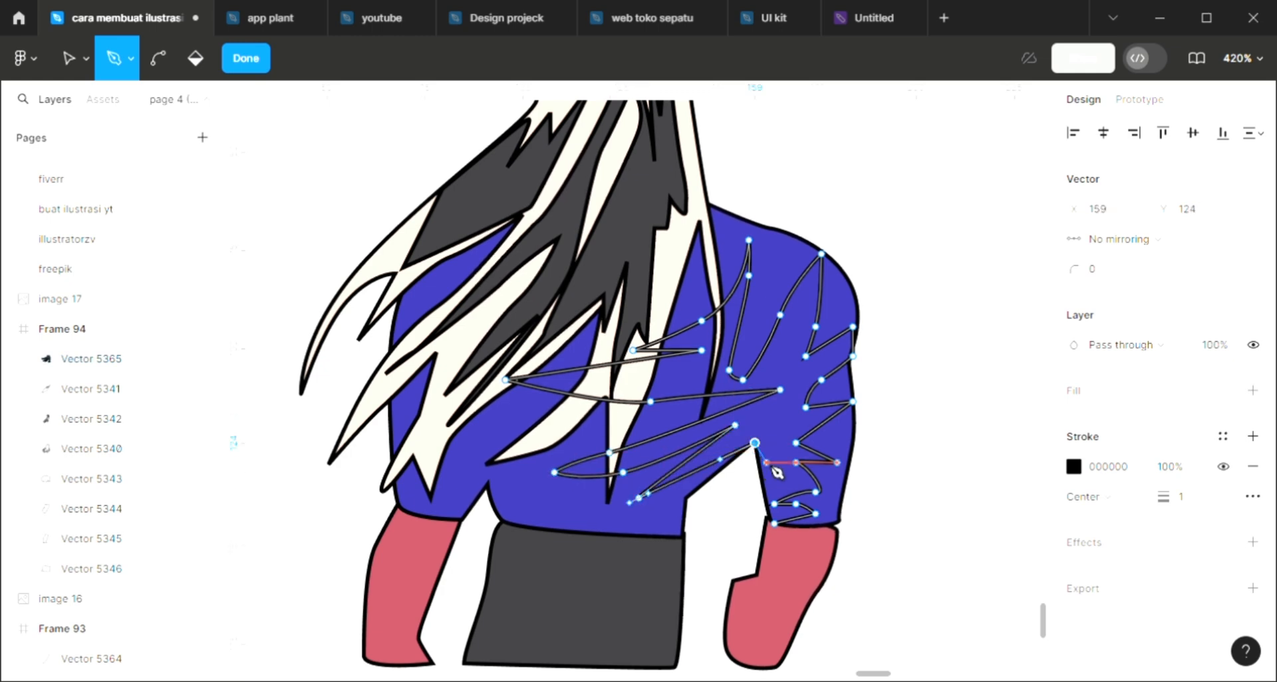
left_click(774, 524)
key("Escape")
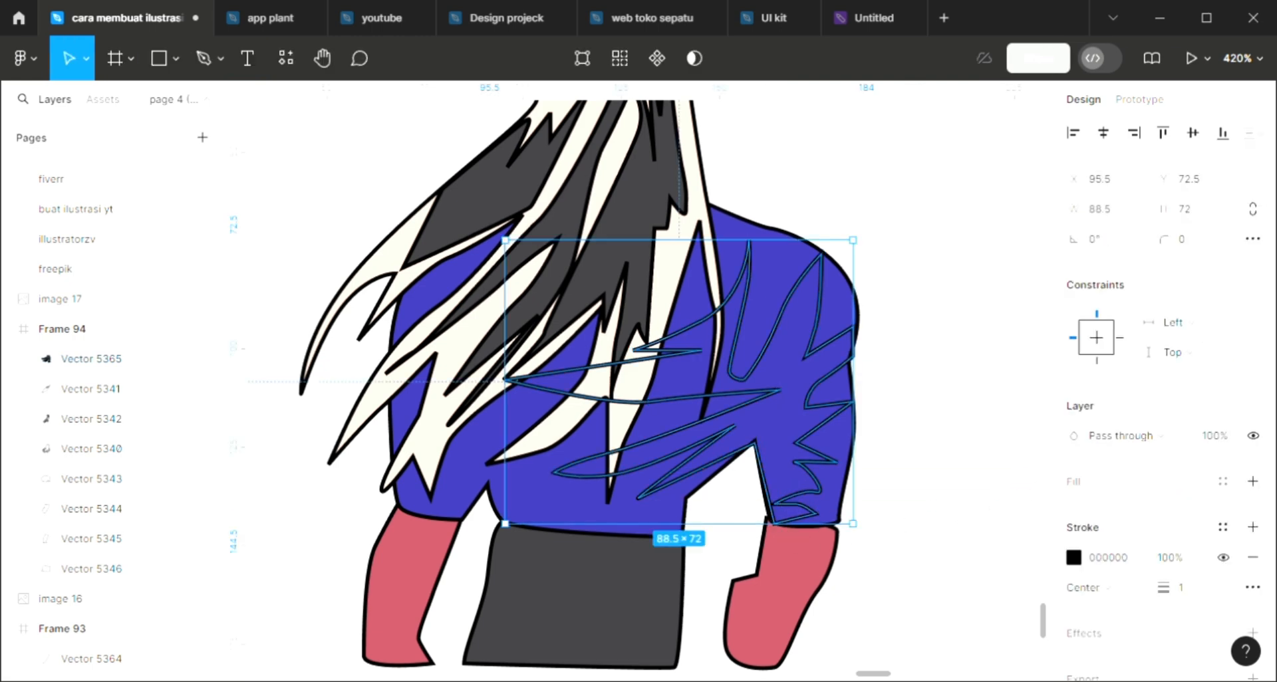
Add a fill to the new shadow shape and sample the hair shadow's dark grey 3E3D41 for it.
left_click(1252, 481)
scroll(725, 452, "down", 3, "ctrl")
scroll(728, 454, "up", 1)
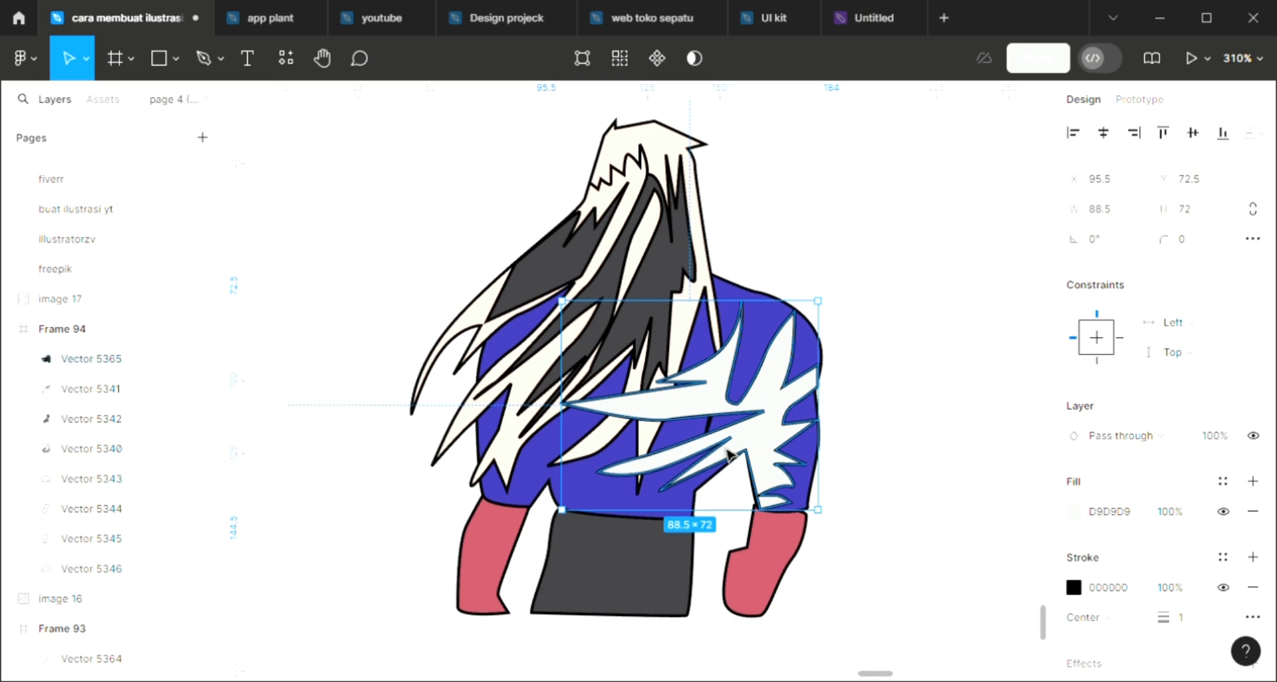
scroll(725, 454, "up", 1)
key("i")
left_click(668, 301)
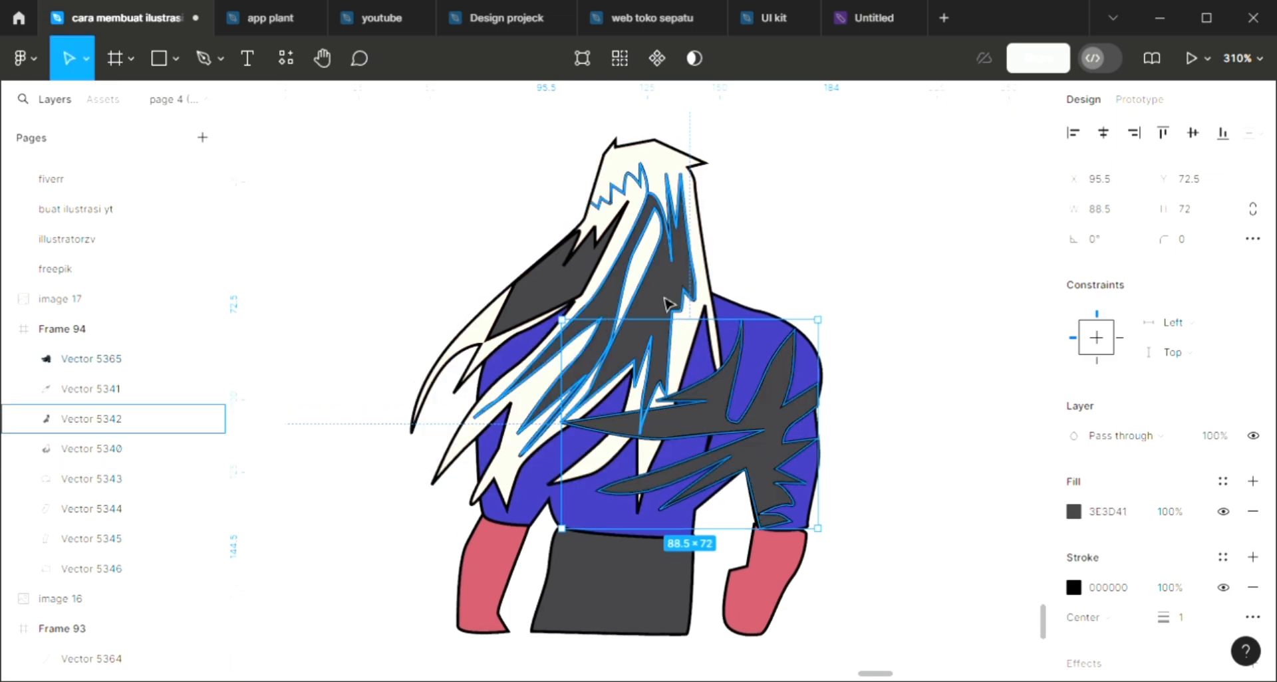
Send the shadow shape to the back, followed by the blue torso, so the shadow sits between the torso and the hair.
key("ctrl+shift+bracketleft")
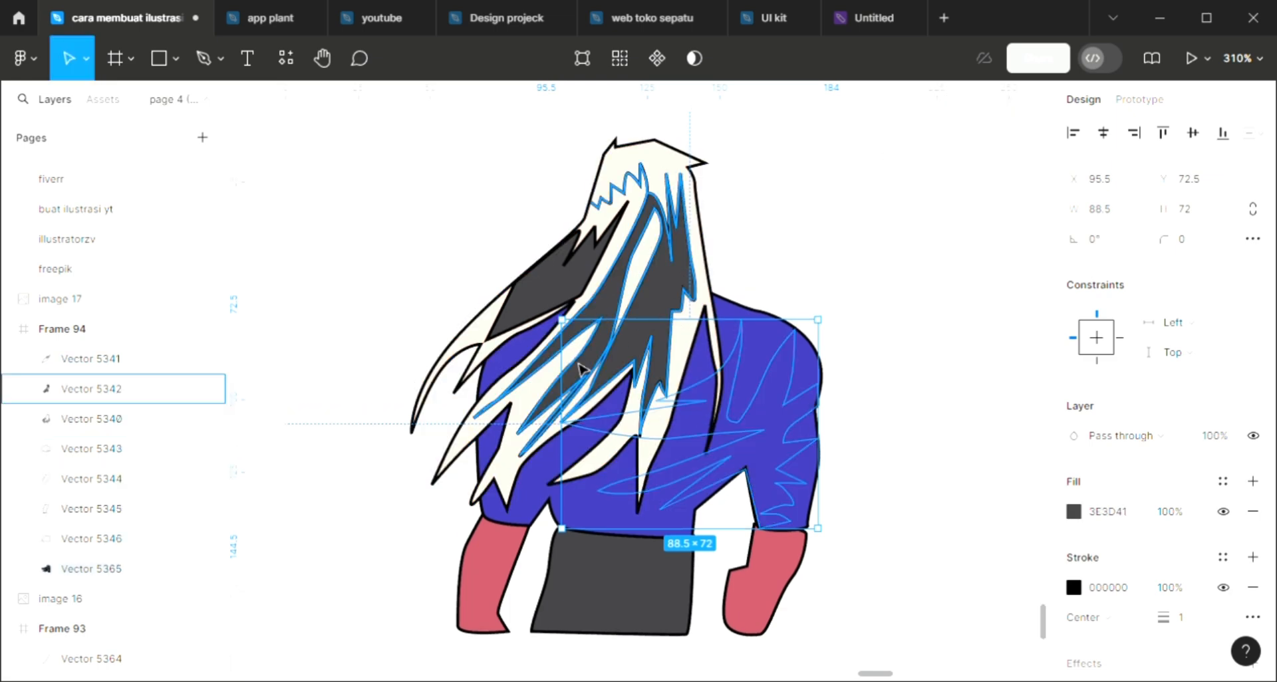
left_click(548, 491)
key("ctrl+shift+bracketleft")
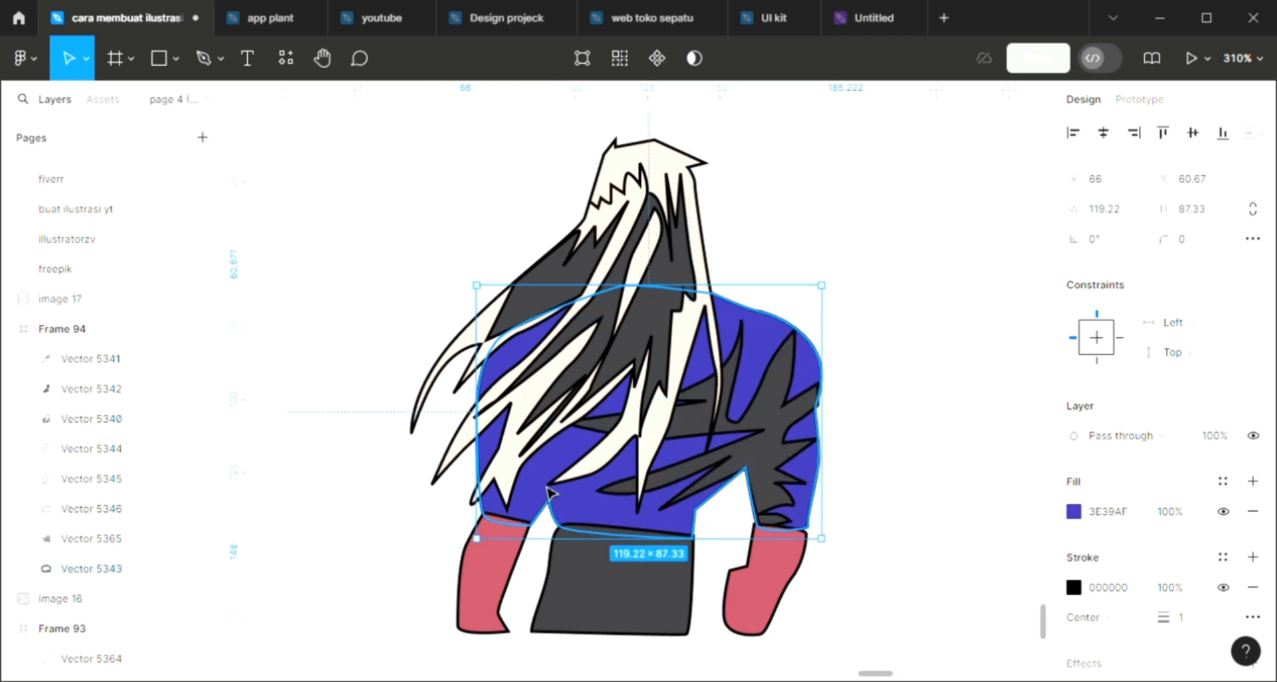
left_click(891, 343)
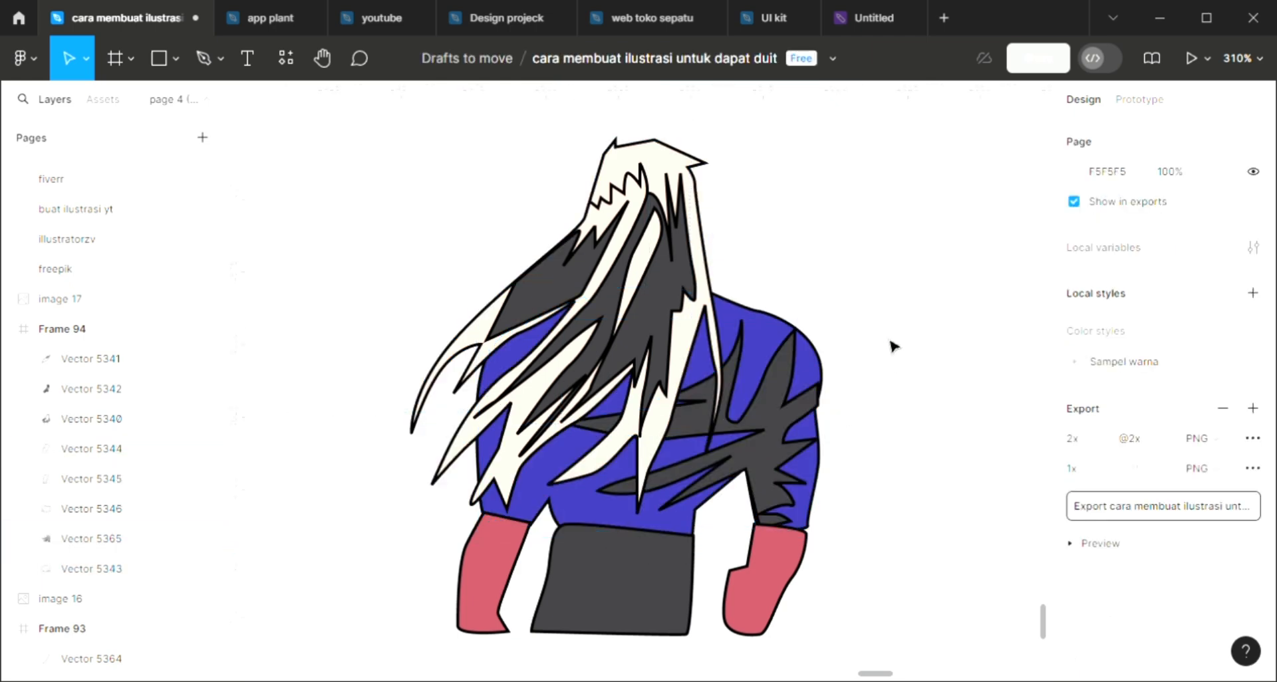
Edit the right-hand forearm's points, moving its two upper corners to line up with the sleeve's cuff.
left_click(204, 58)
scroll(673, 458, "down", 1)
left_click(66, 58)
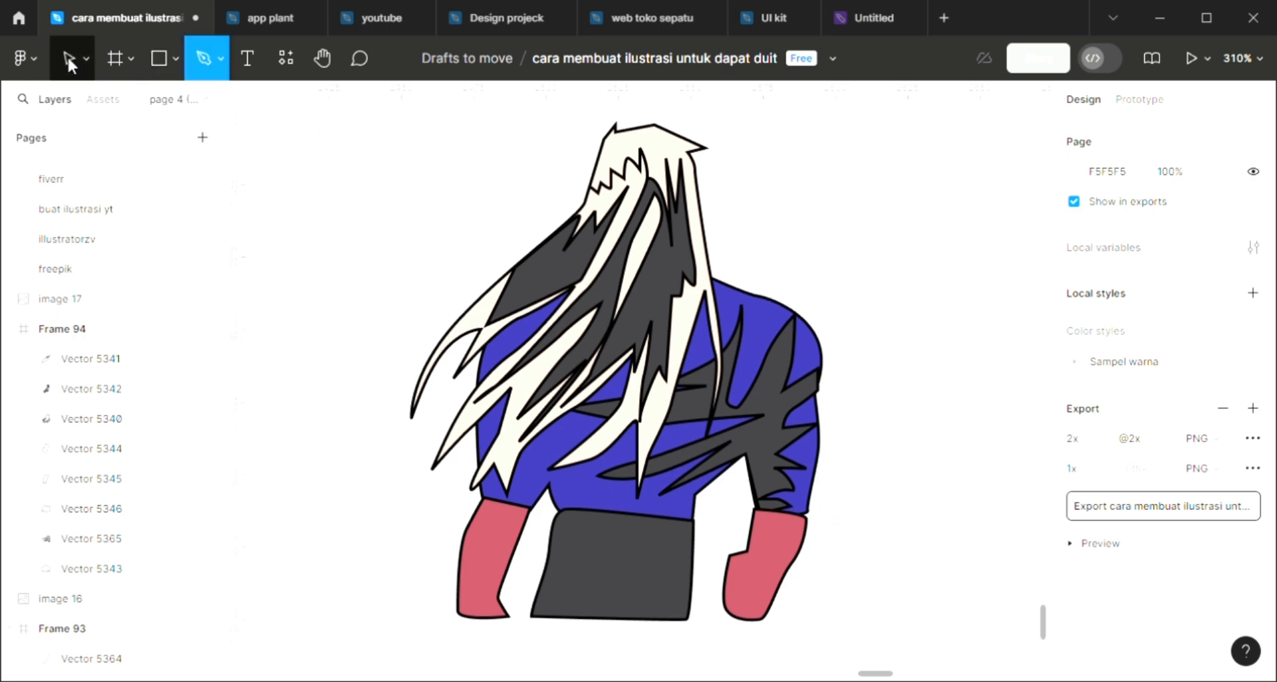
scroll(812, 562, "up", 5)
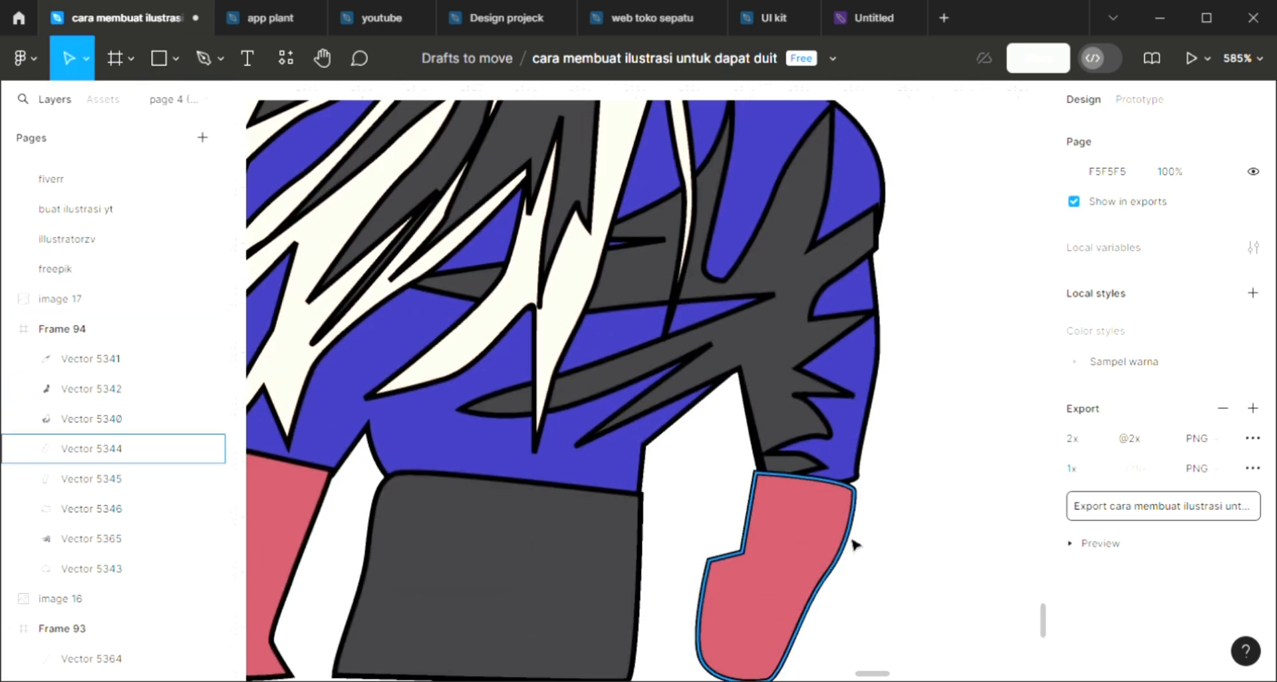
double_click(853, 504)
left_click_drag(857, 492, 862, 480)
mouse_move(761, 480)
left_mouse_down()
mouse_move(765, 512)
mouse_move(768, 482)
left_mouse_up()
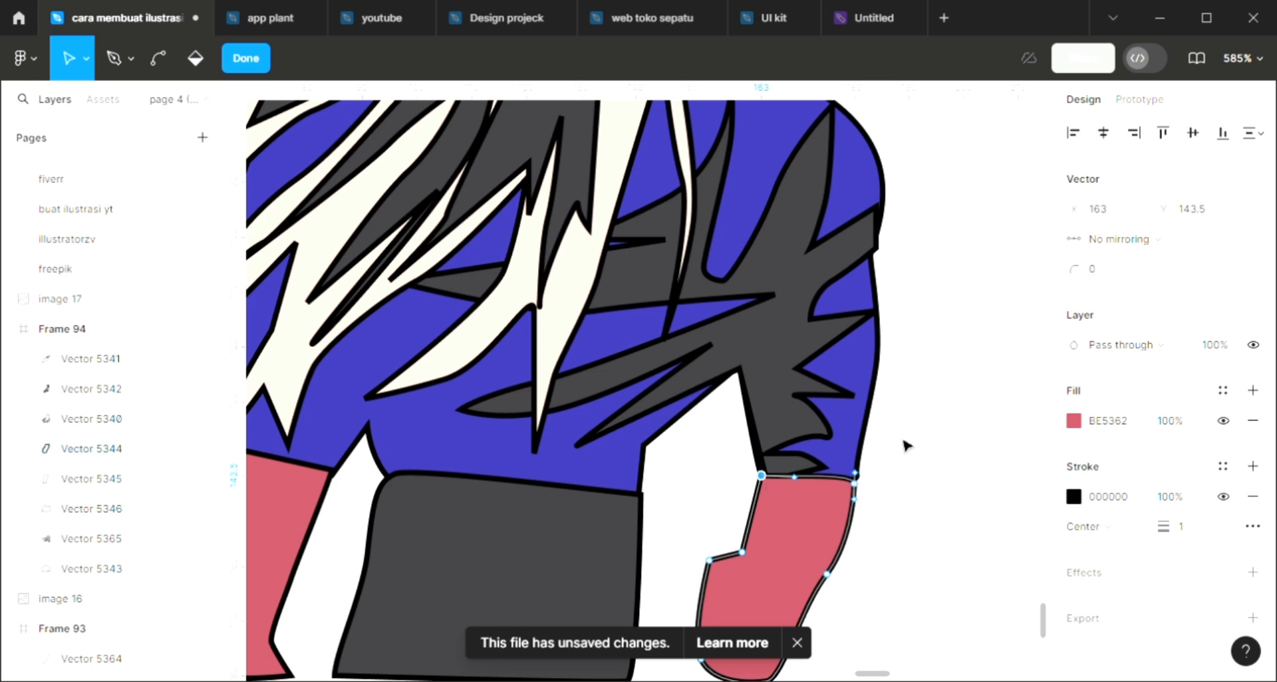
key("Escape")
key("Escape")
scroll(906, 442, "down", 5)
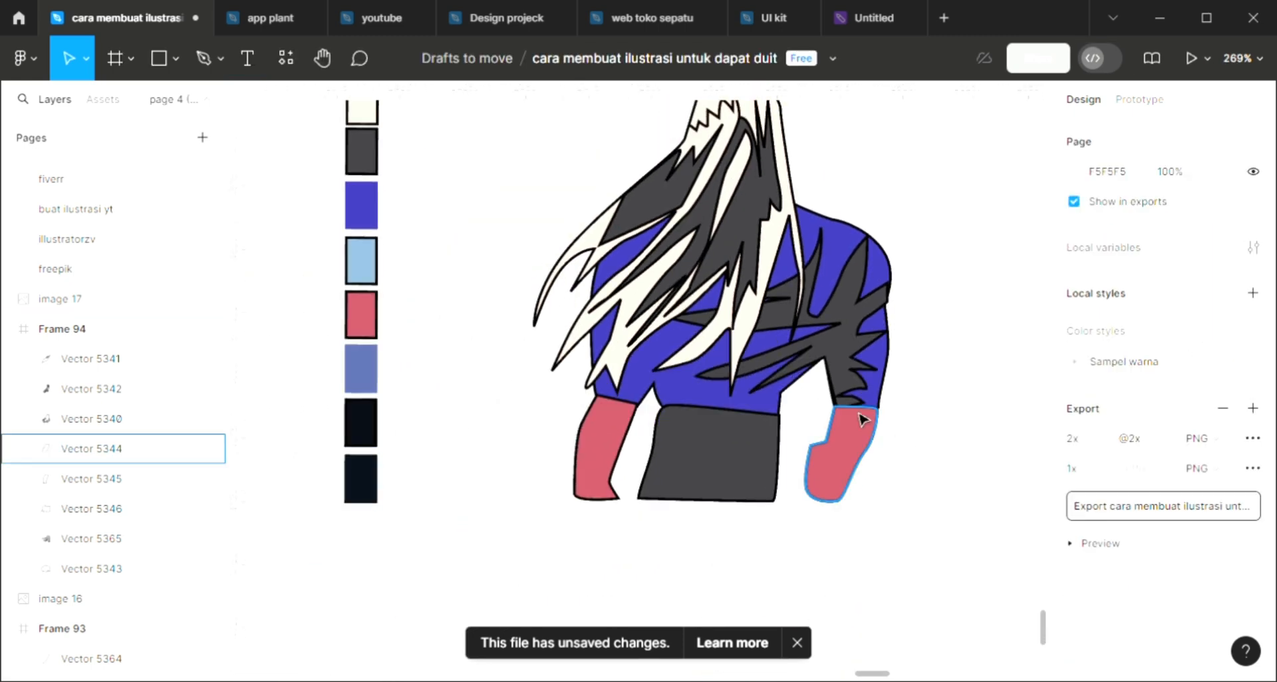
Draw a straight black line about 16.5 × 2 across the right-hand forearm, just below the sleeve's cuff, with the Pen tool.
left_click(211, 59)
scroll(792, 372, "up", 1)
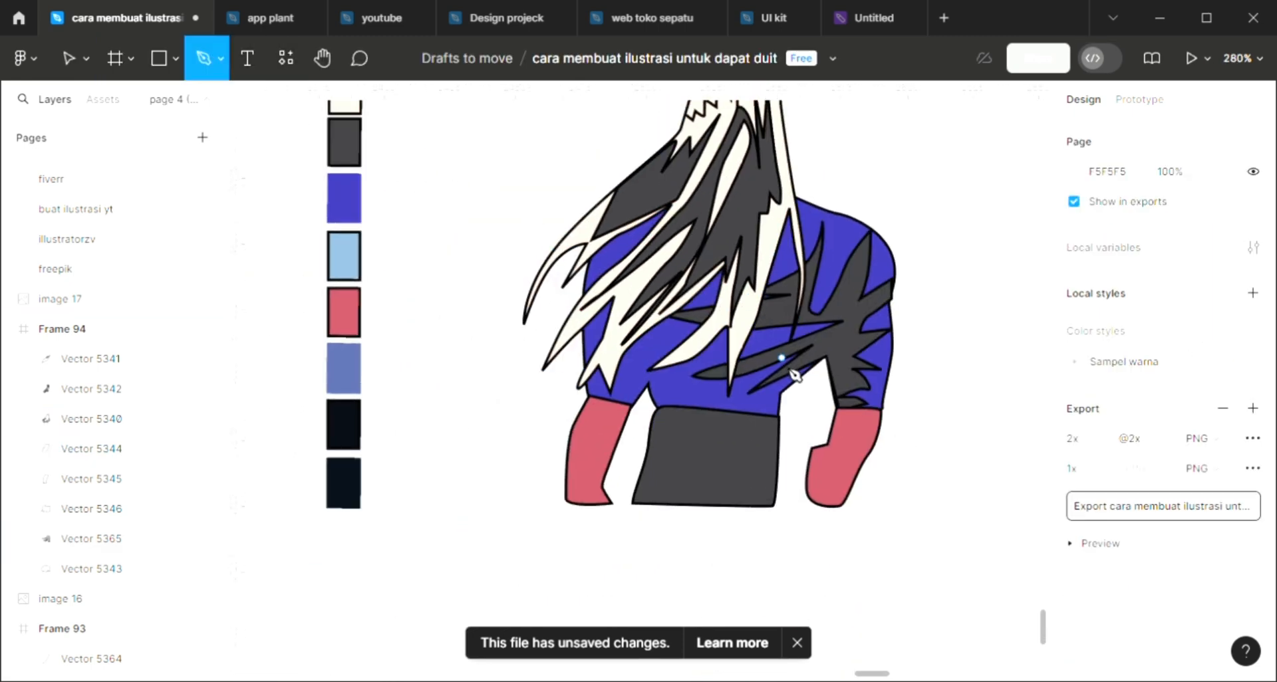
scroll(794, 375, "up", 3)
scroll(908, 508, "up", 4)
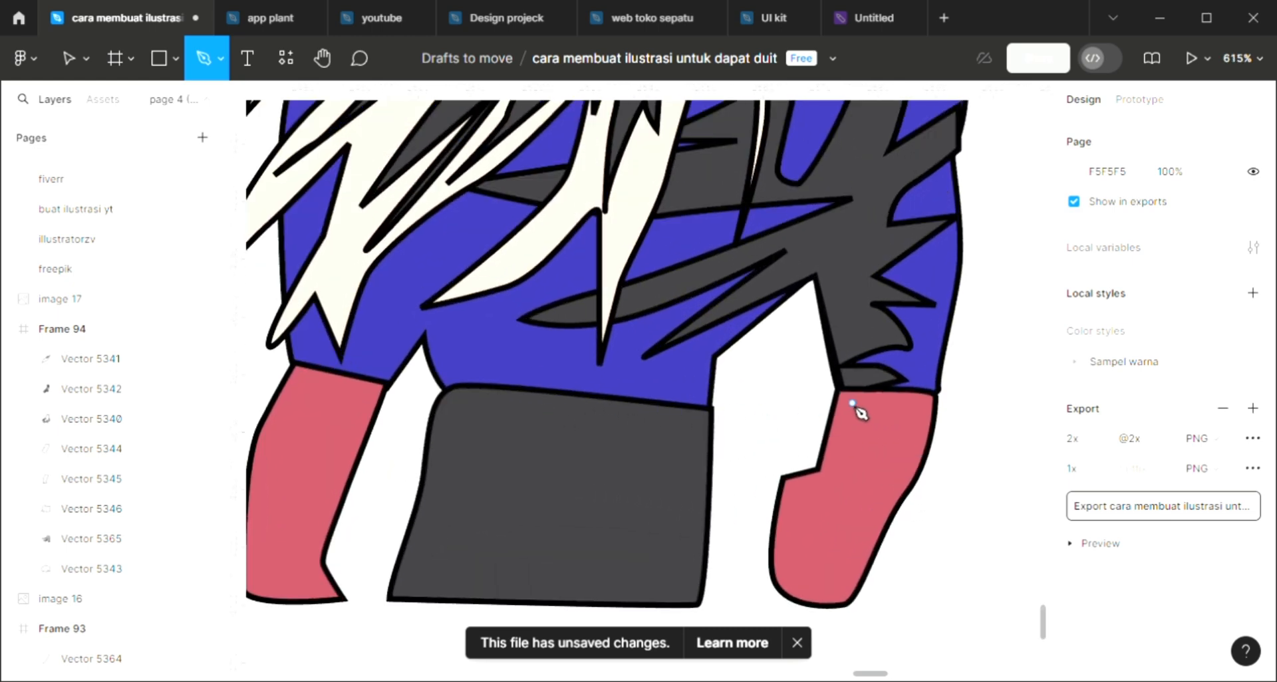
left_click(837, 403)
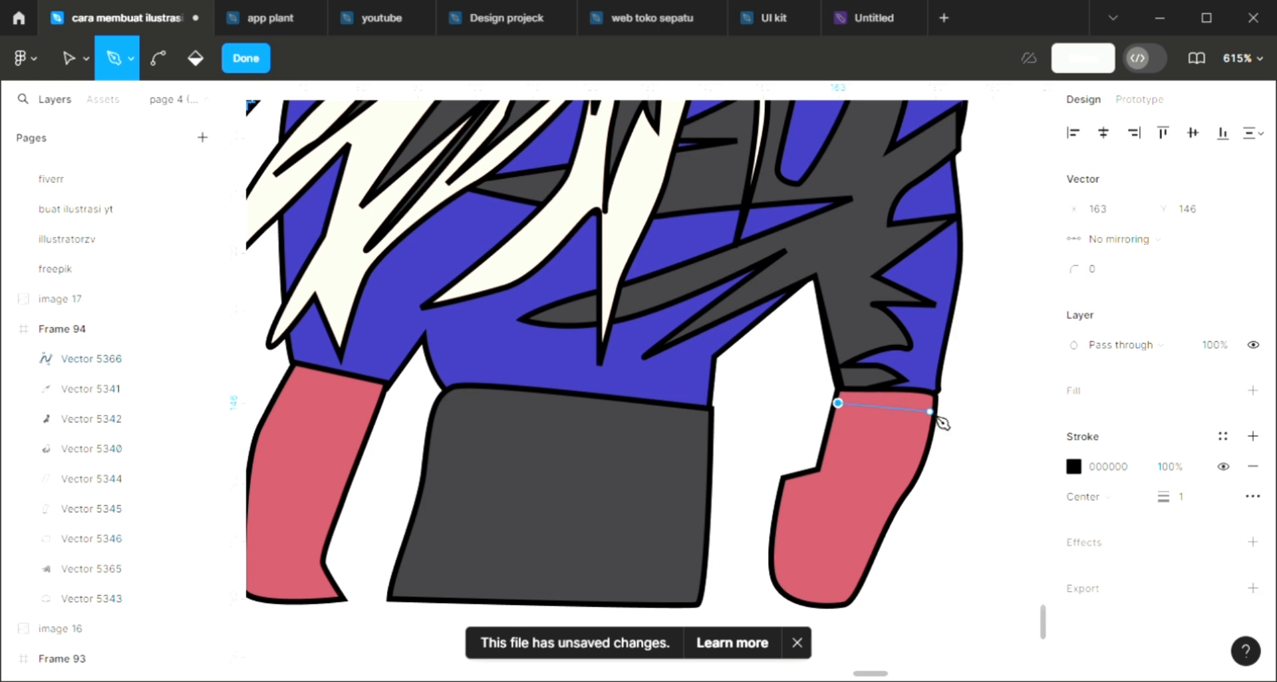
left_click(933, 414)
key("Escape")
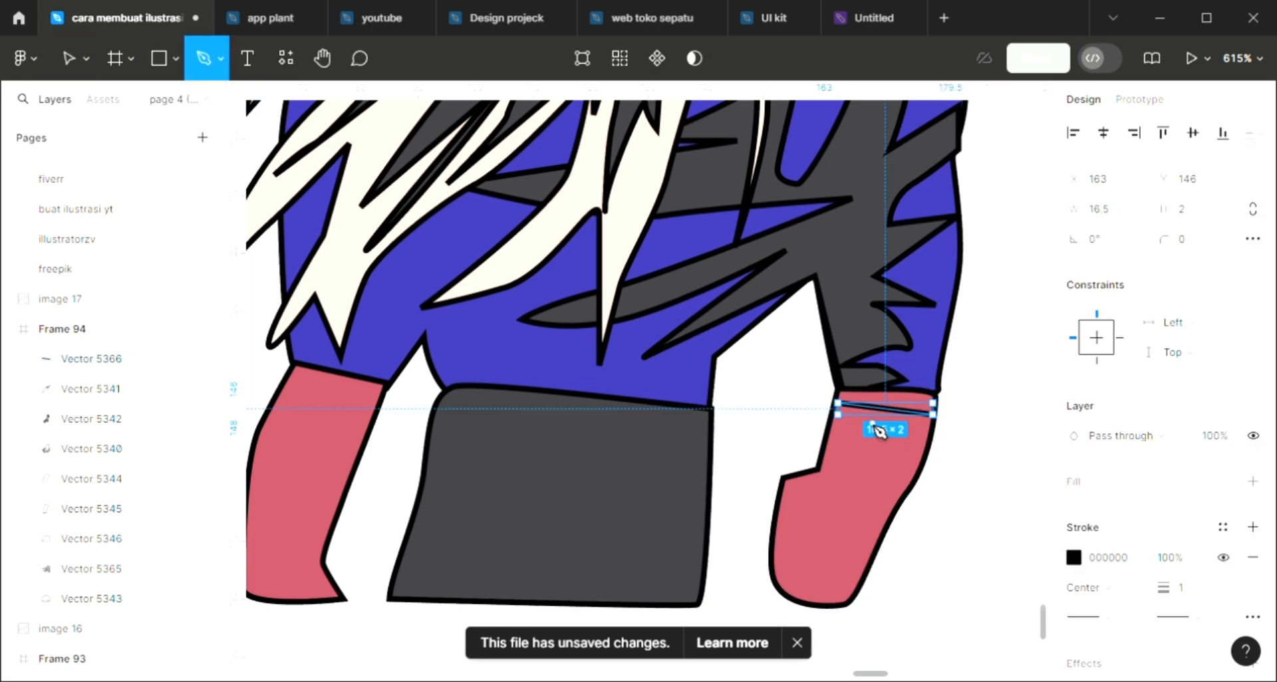
Add two more slanted wrap lines across the right-hand forearm, spaced evenly below the first one.
left_click(832, 421)
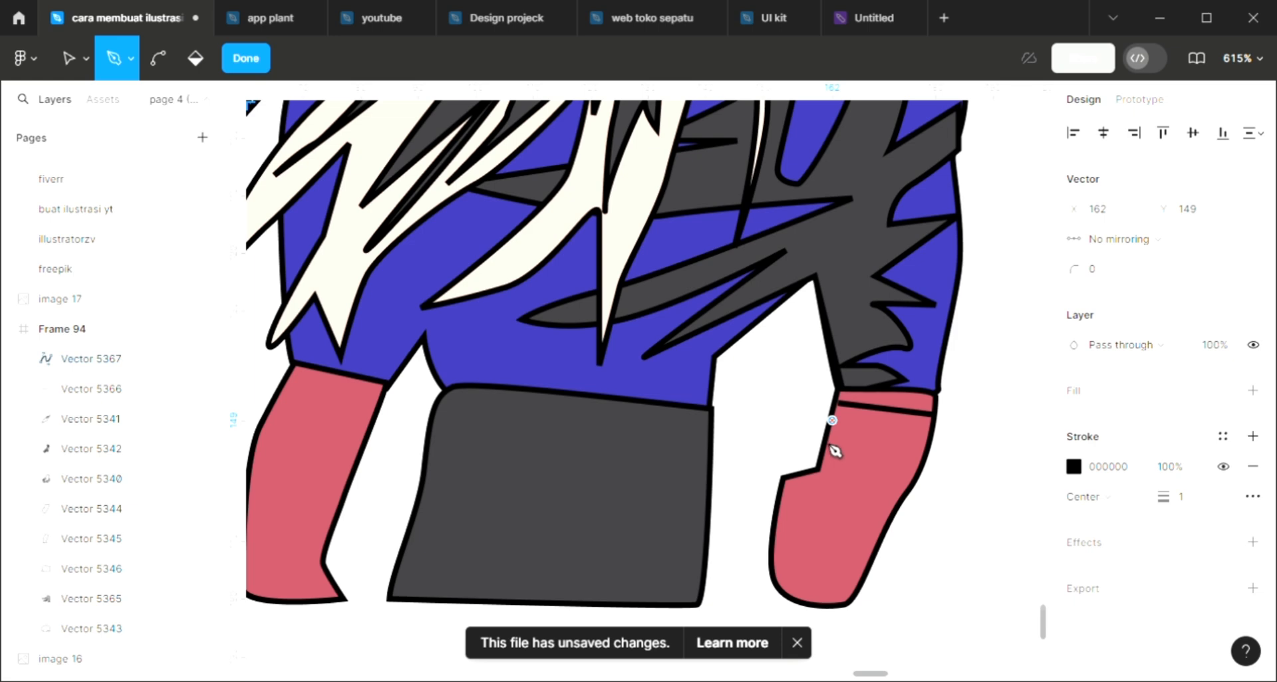
left_click(930, 437)
key("Escape")
left_click(930, 437)
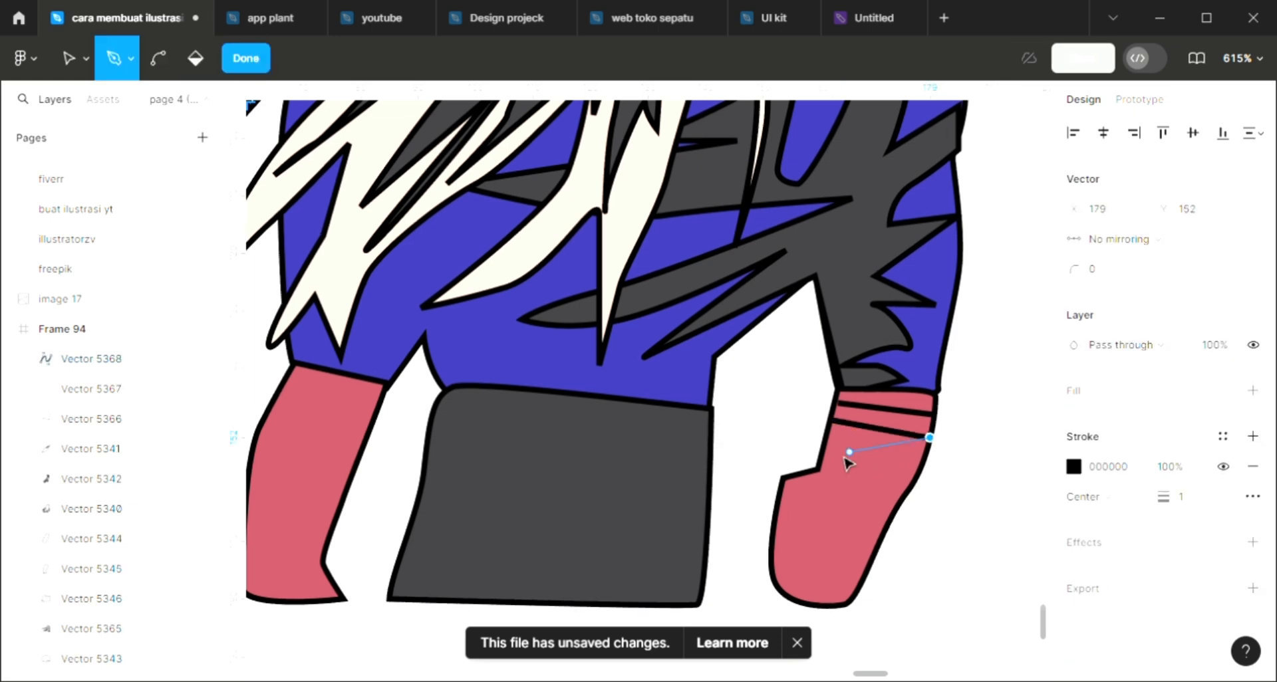
key("Escape")
left_click(826, 435)
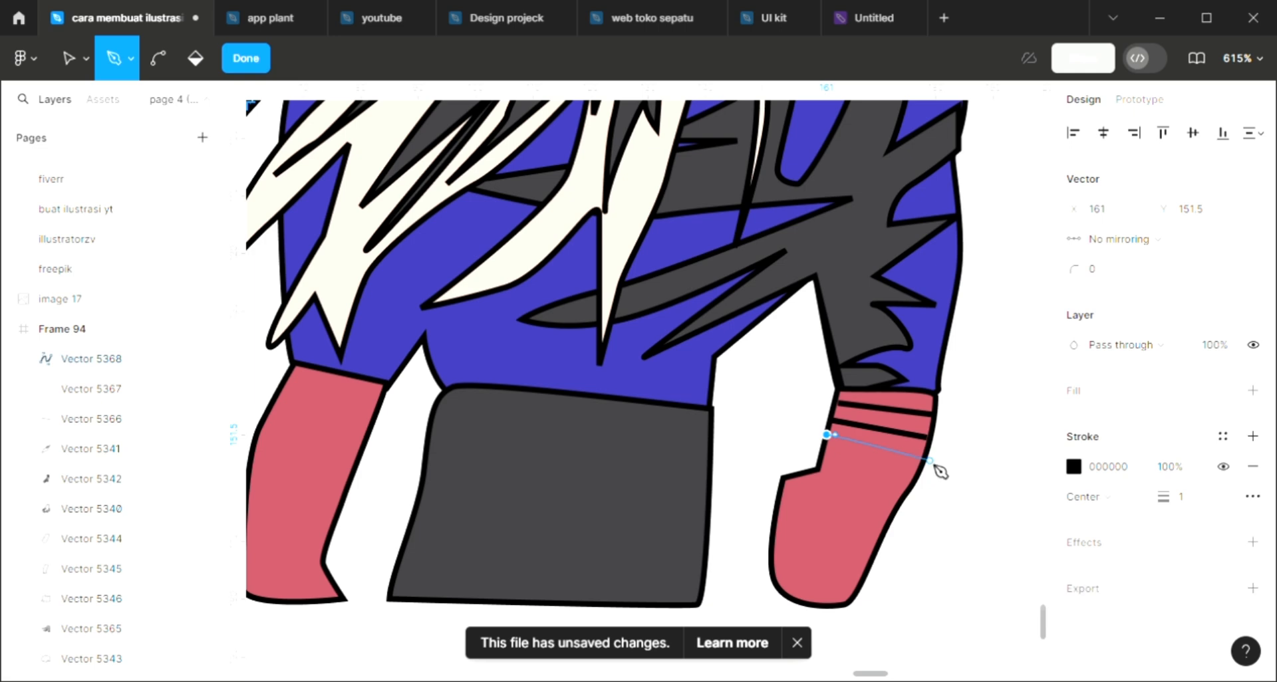
left_click(924, 459)
key("Escape")
Draw two further wrap lines on the right-hand forearm, one across the wrist and one running down from the thumb notch.
key("p")
left_click(822, 460)
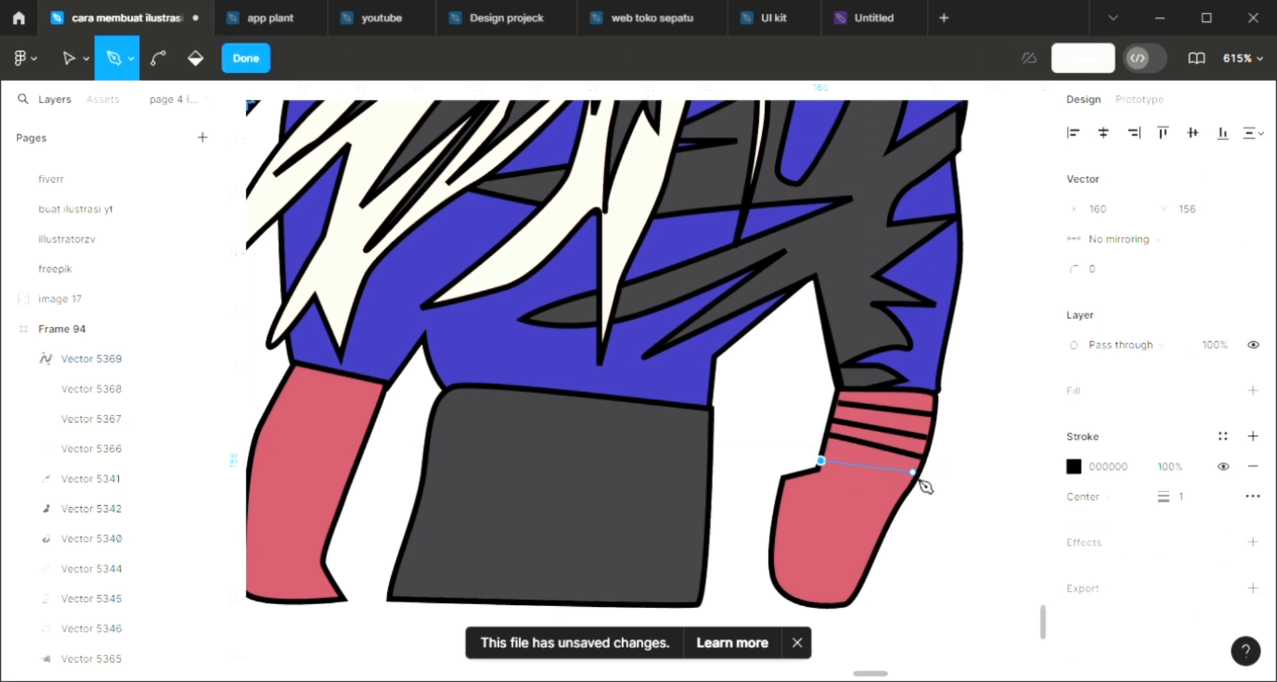
left_click(912, 484)
key("Escape")
key("p")
left_click(804, 475)
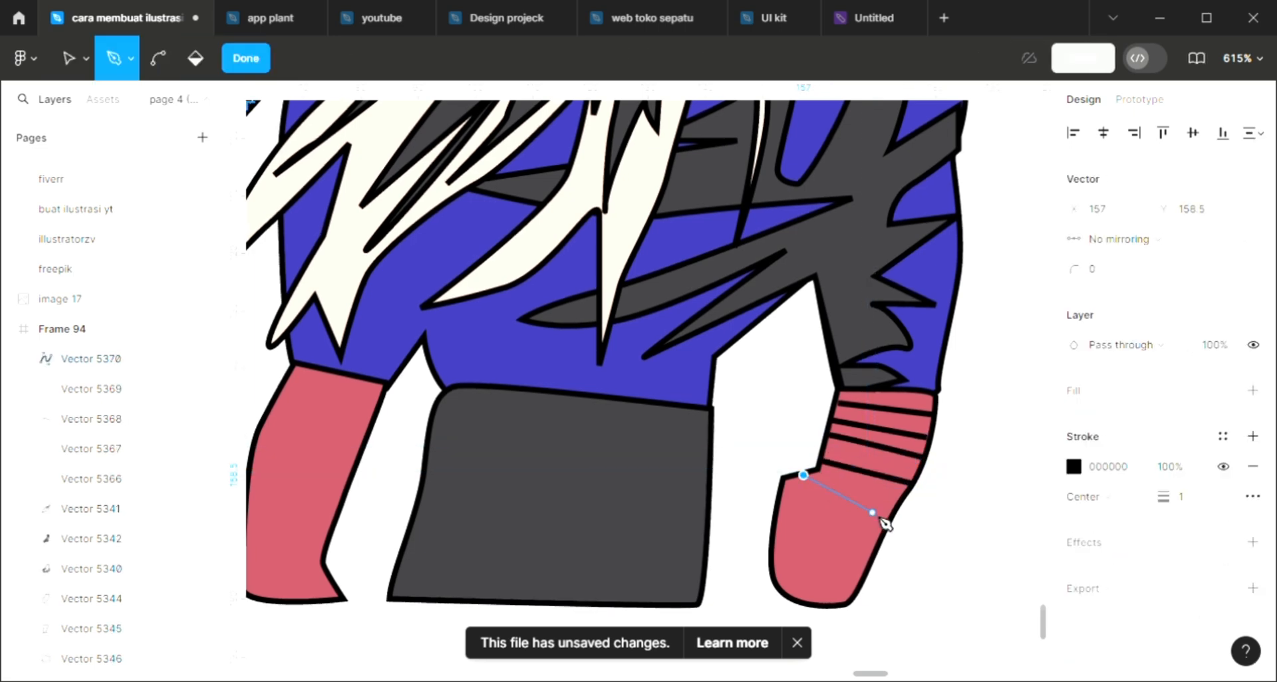
left_click(889, 514)
key("Escape")
Draw two slanted wrap lines across the upper and middle part of the right-hand fist, from edge to edge.
key("p")
left_click(784, 493)
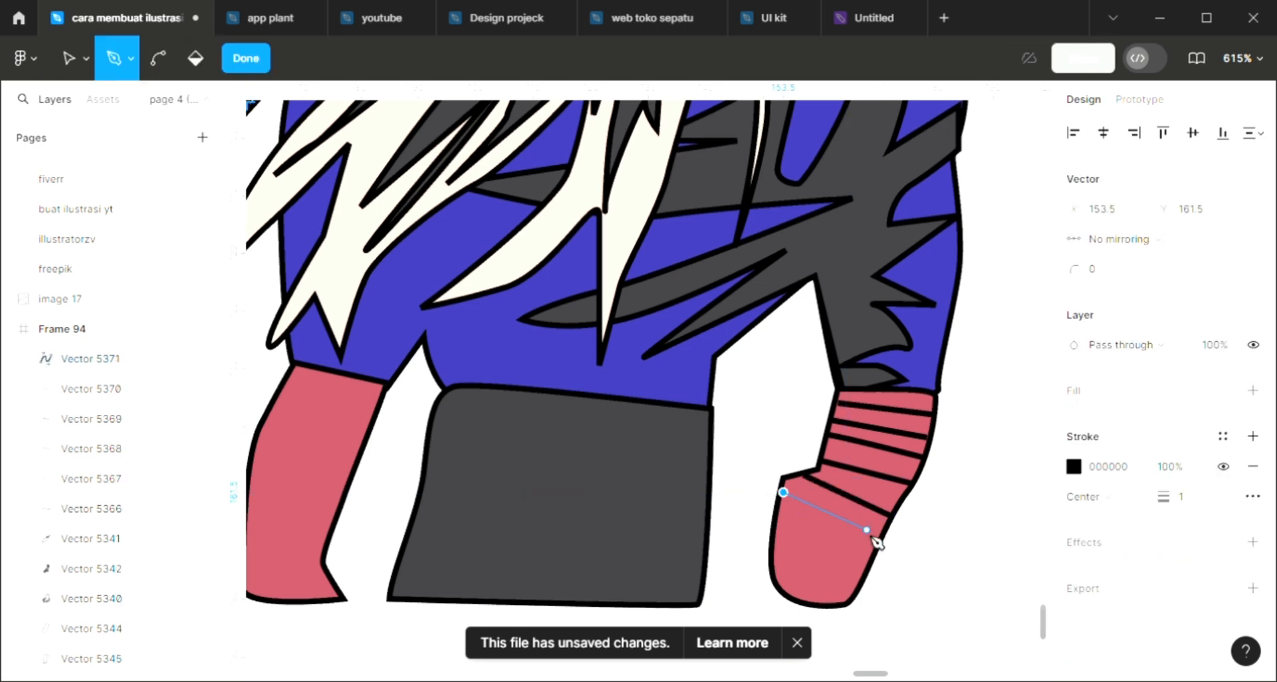
left_click(879, 539)
key("Escape")
key("p")
left_click(772, 527)
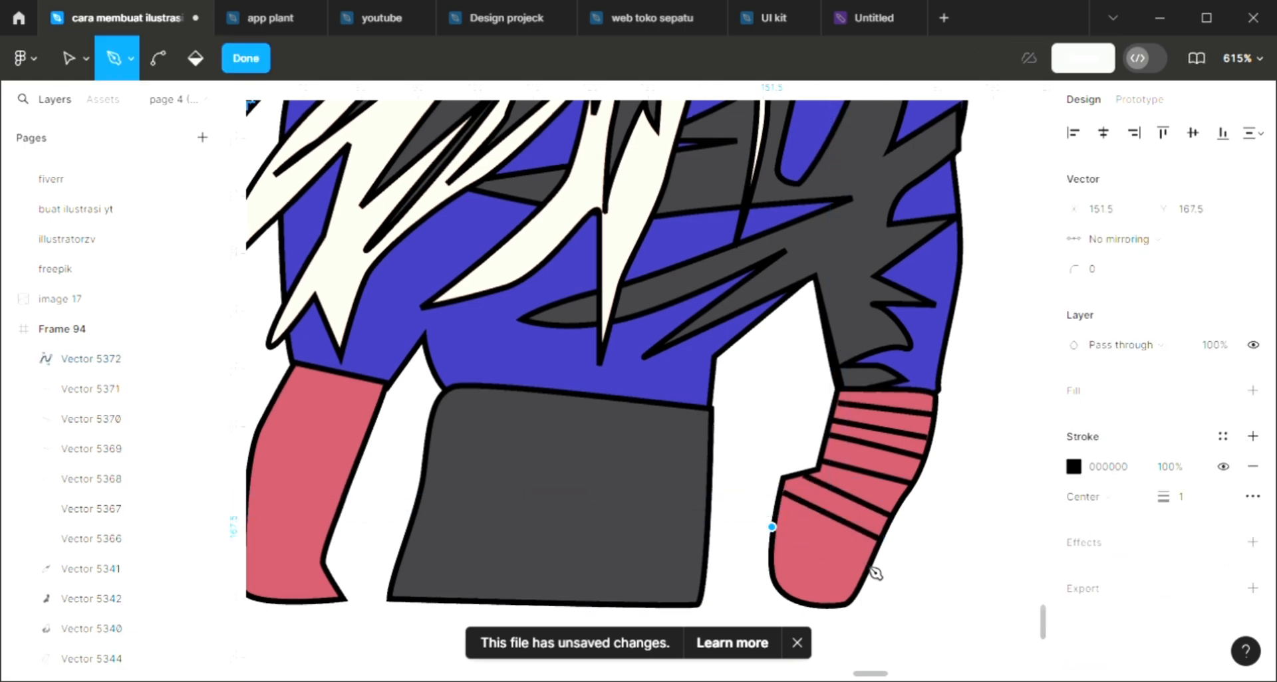
left_click(867, 564)
key("Escape")
Finish the right-hand wraps with a line about 15 × 4 near the fist's lower end and clear the selection.
key("p")
left_click(775, 567)
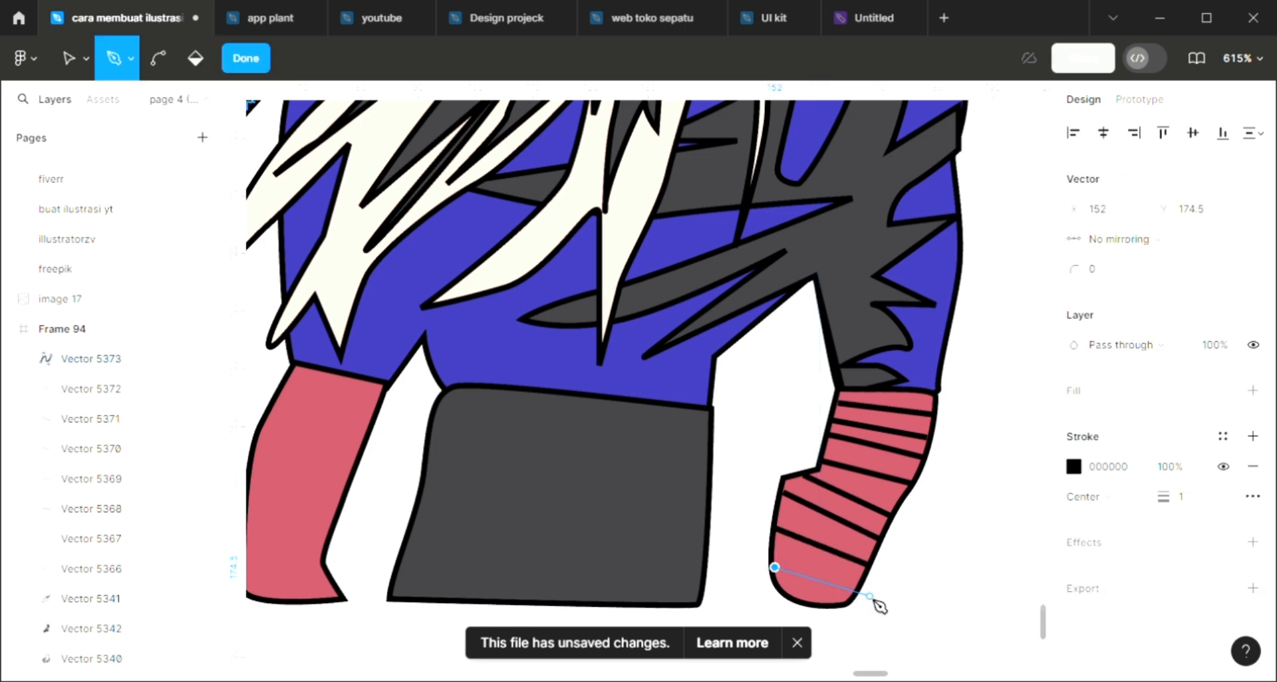
left_click(864, 594)
key("Escape")
key("Escape")
scroll(851, 525, "down", 3, "ctrl")
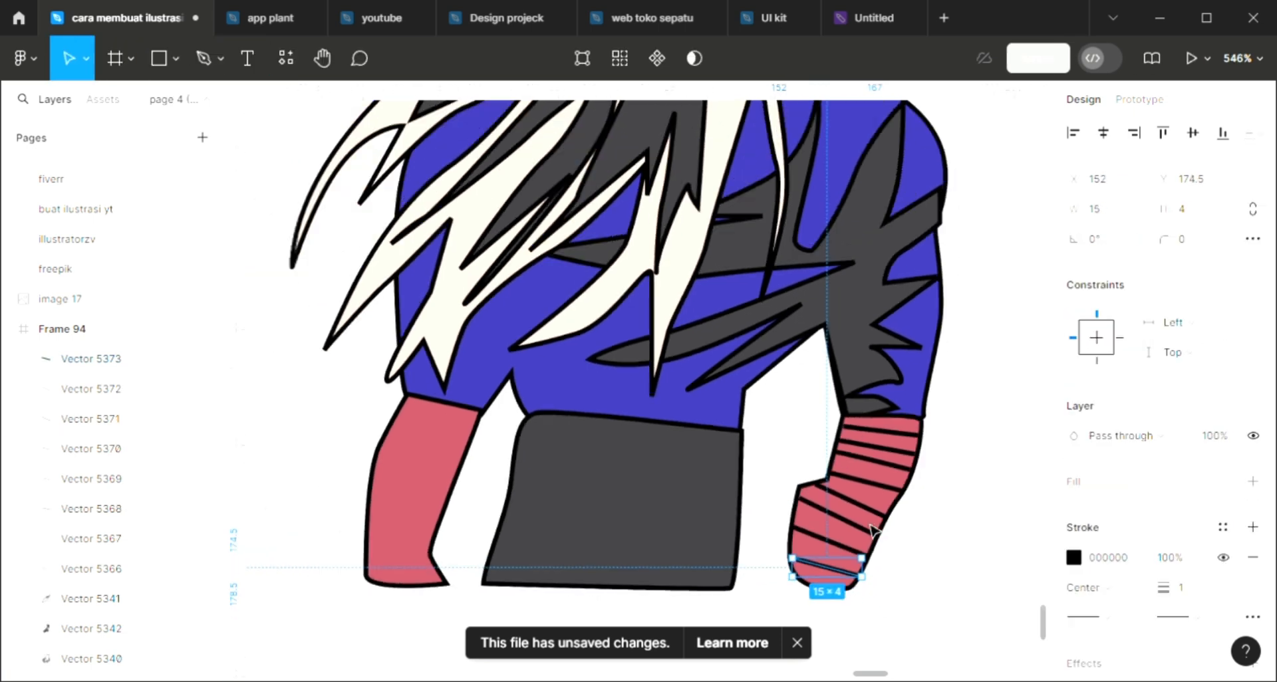
scroll(851, 522, "down", 3, "ctrl")
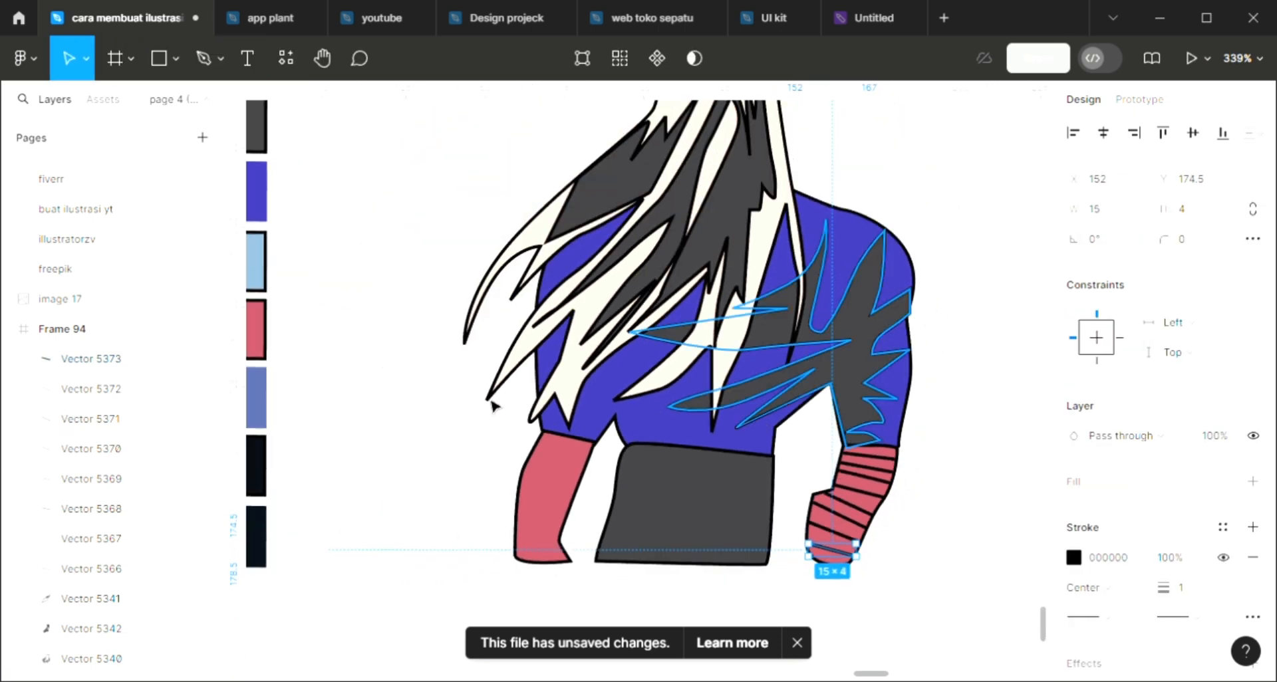
left_click(503, 485)
Draw a slanted wrap line about 15.5 × 5 across the left-hand forearm, just below its cuff.
scroll(509, 485, "up", 3, "ctrl")
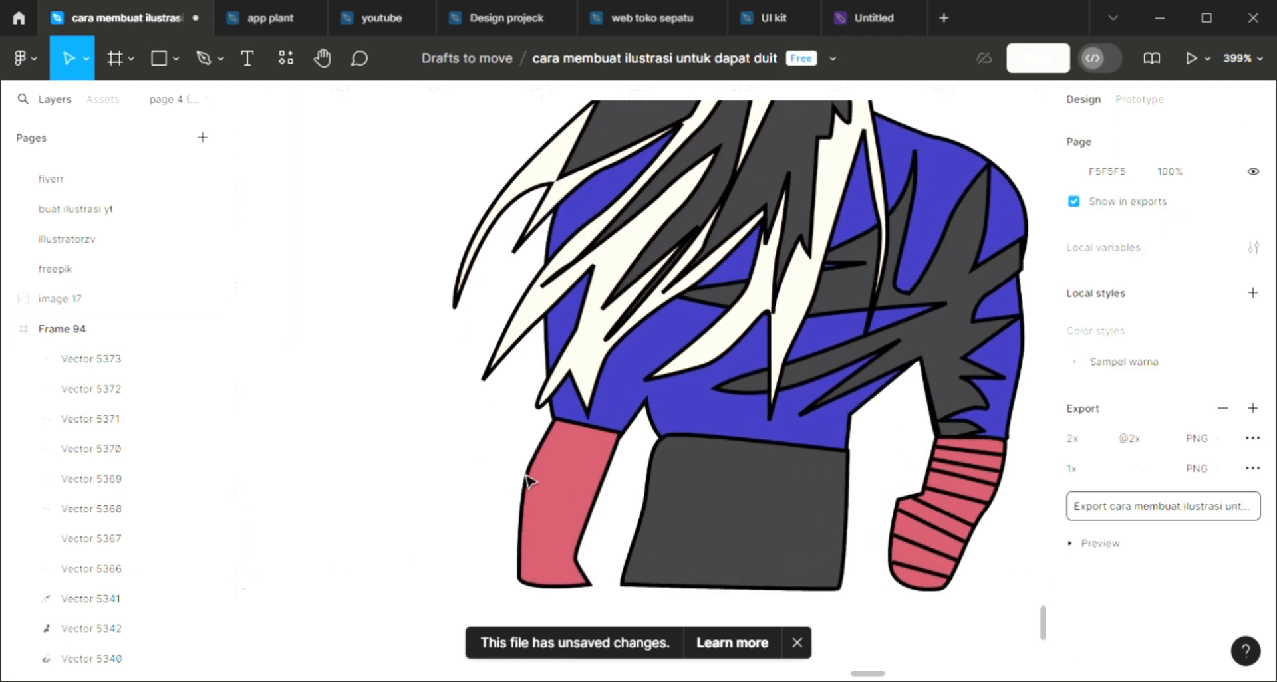
key("p")
left_click(559, 444)
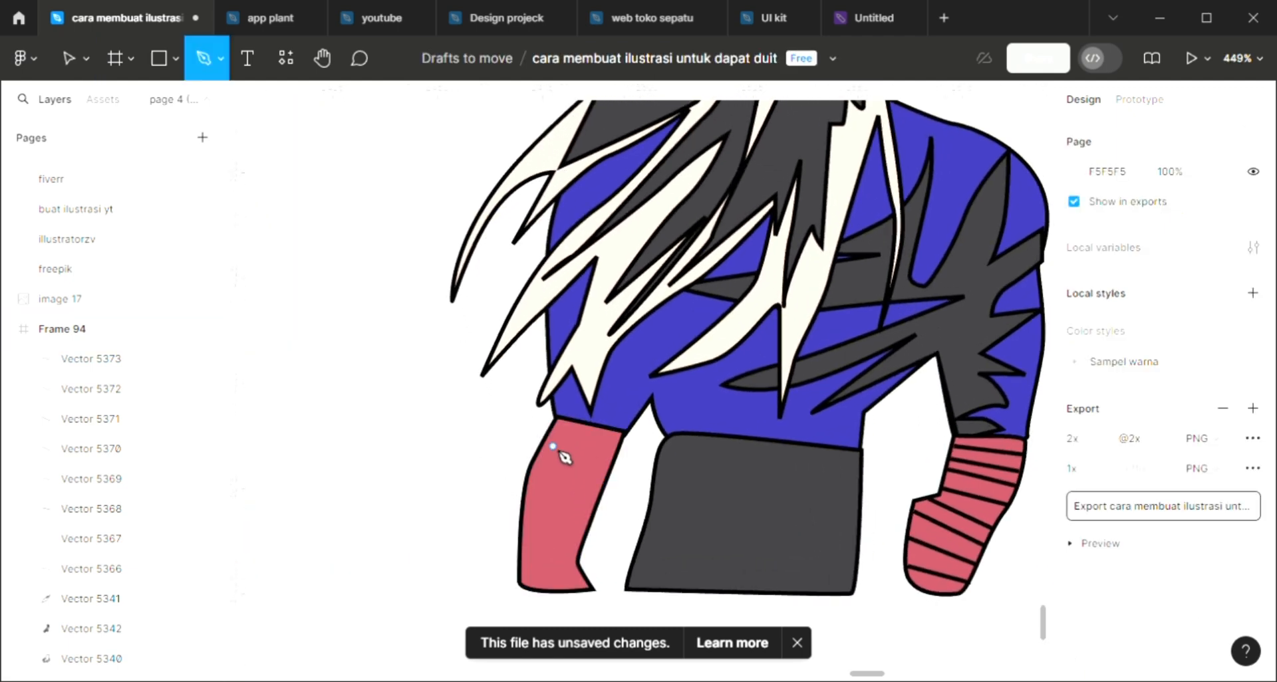
scroll(564, 457, "up", 2, "ctrl")
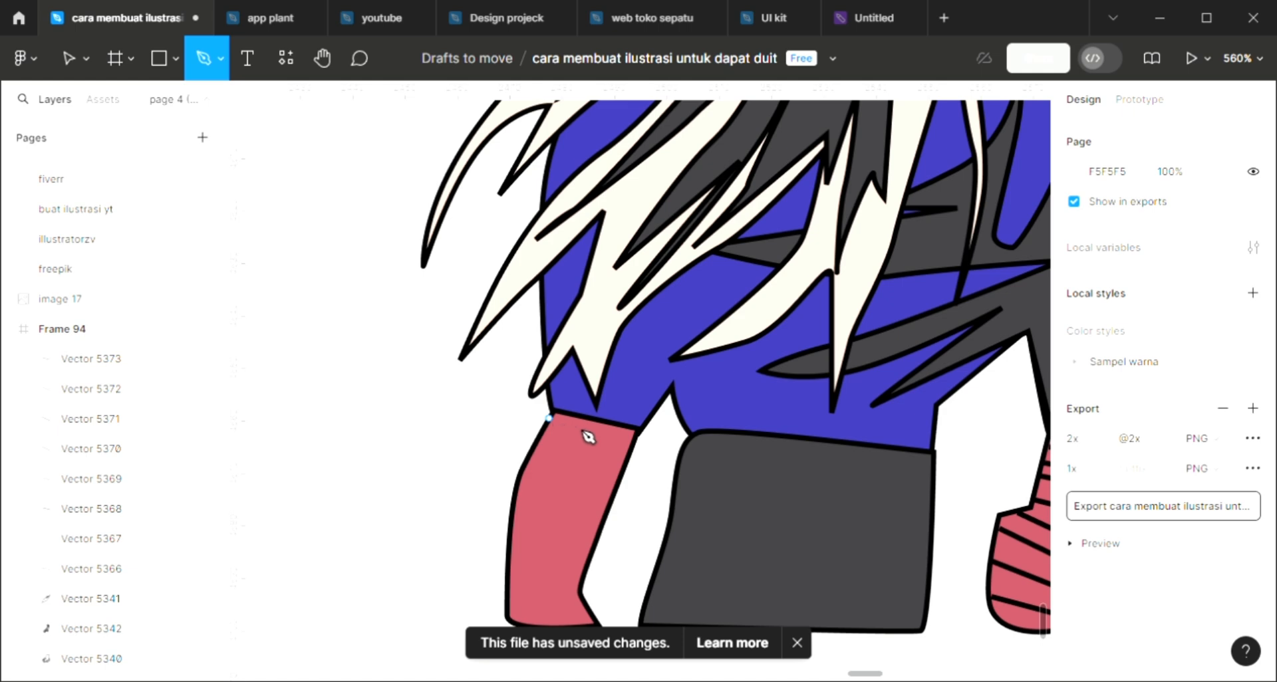
left_click(630, 445)
key("Escape")
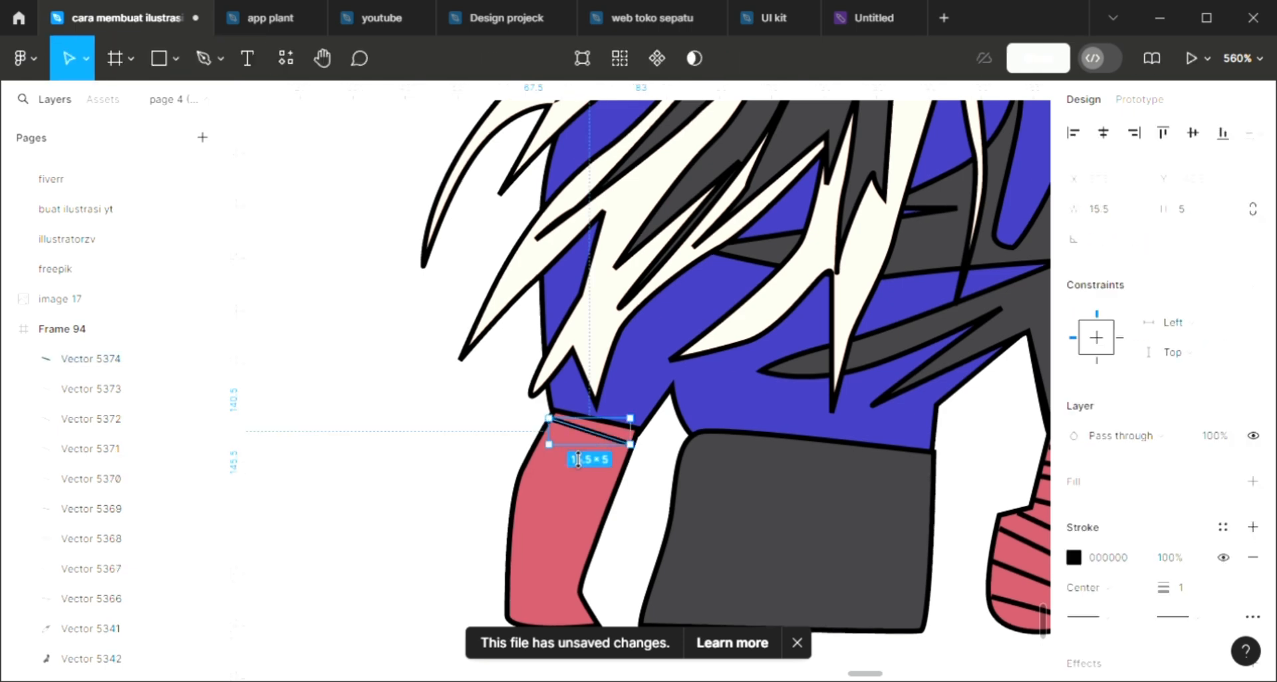
Add two parallel wrap lines below it on the left-hand forearm, about 16.5 × 6 and 16 × 6.5.
key("p")
left_click(619, 476)
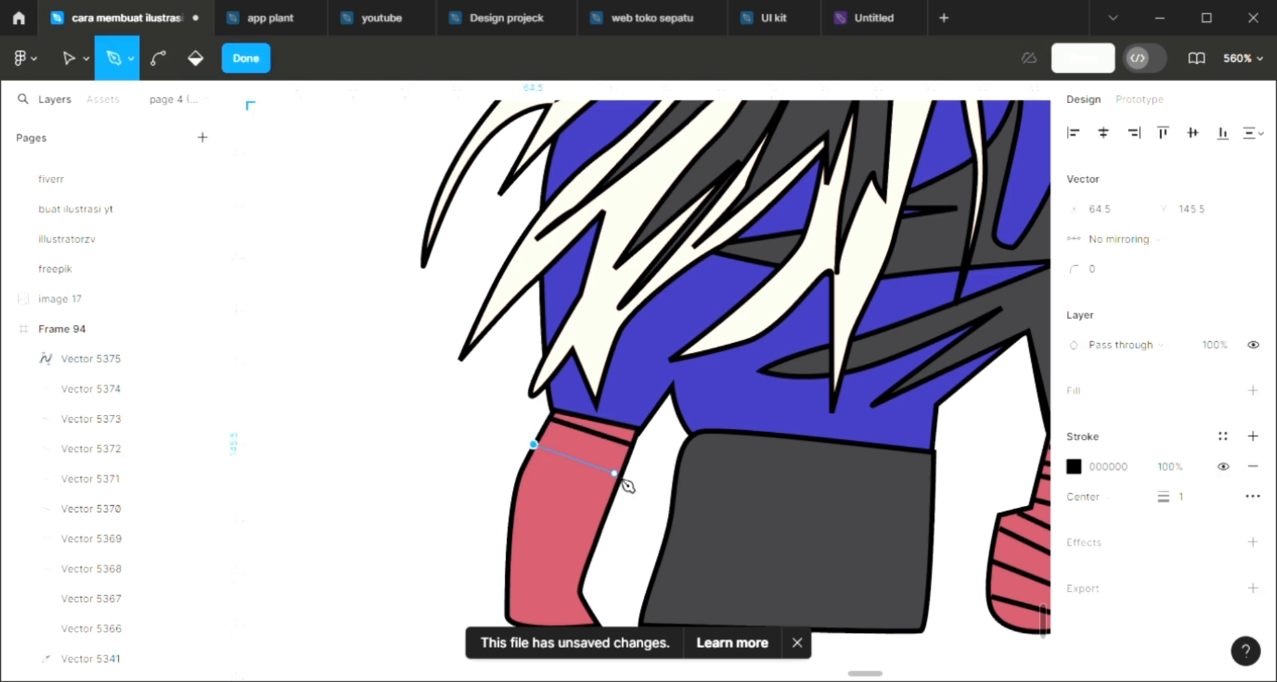
left_click(534, 444)
key("Escape")
key("p")
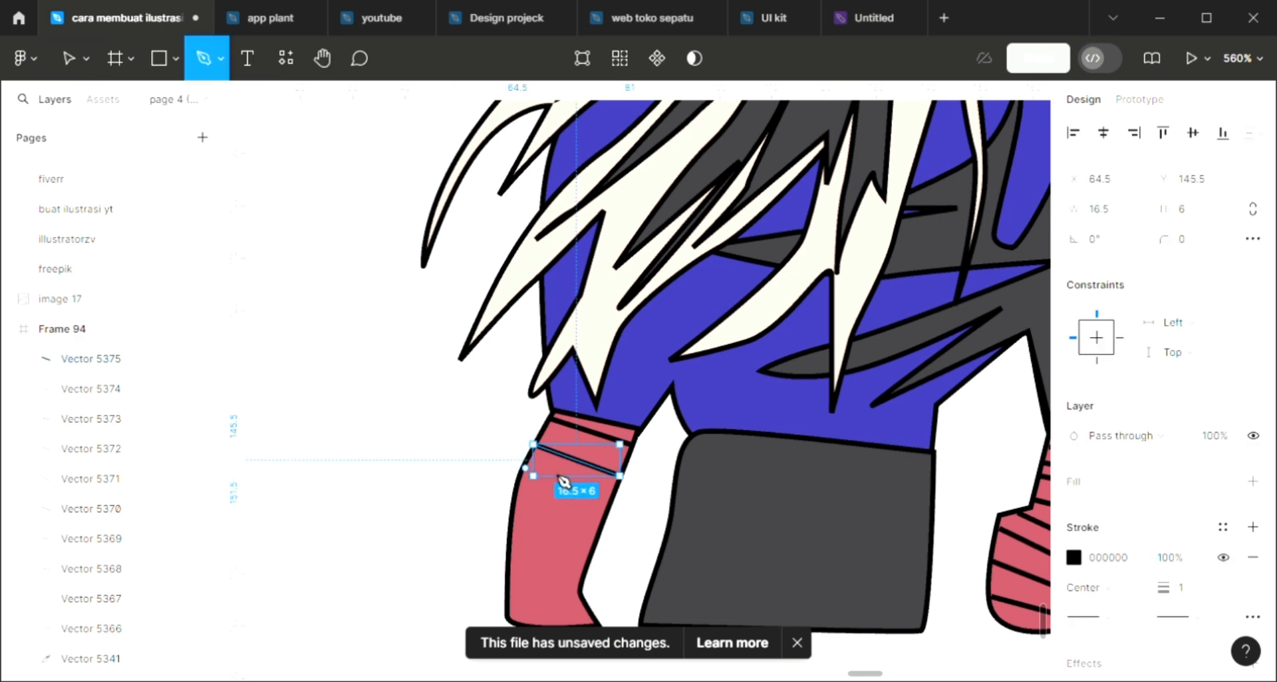
left_click(609, 501)
left_click(525, 469)
key("Escape")
Draw two steeper wrap lines across the middle of the left-hand forearm, about 16.5 × 7.5 and 15 × 8.
key("p")
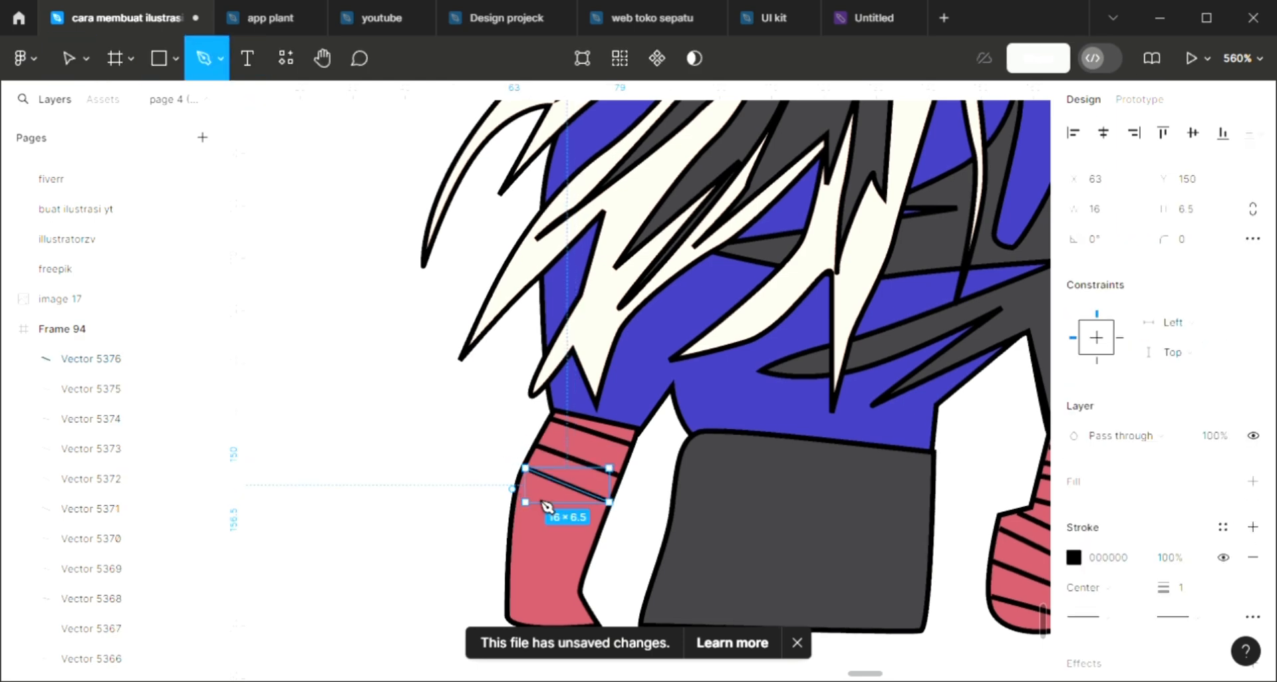
left_click(512, 489)
left_click(598, 529)
key("Escape")
key("p")
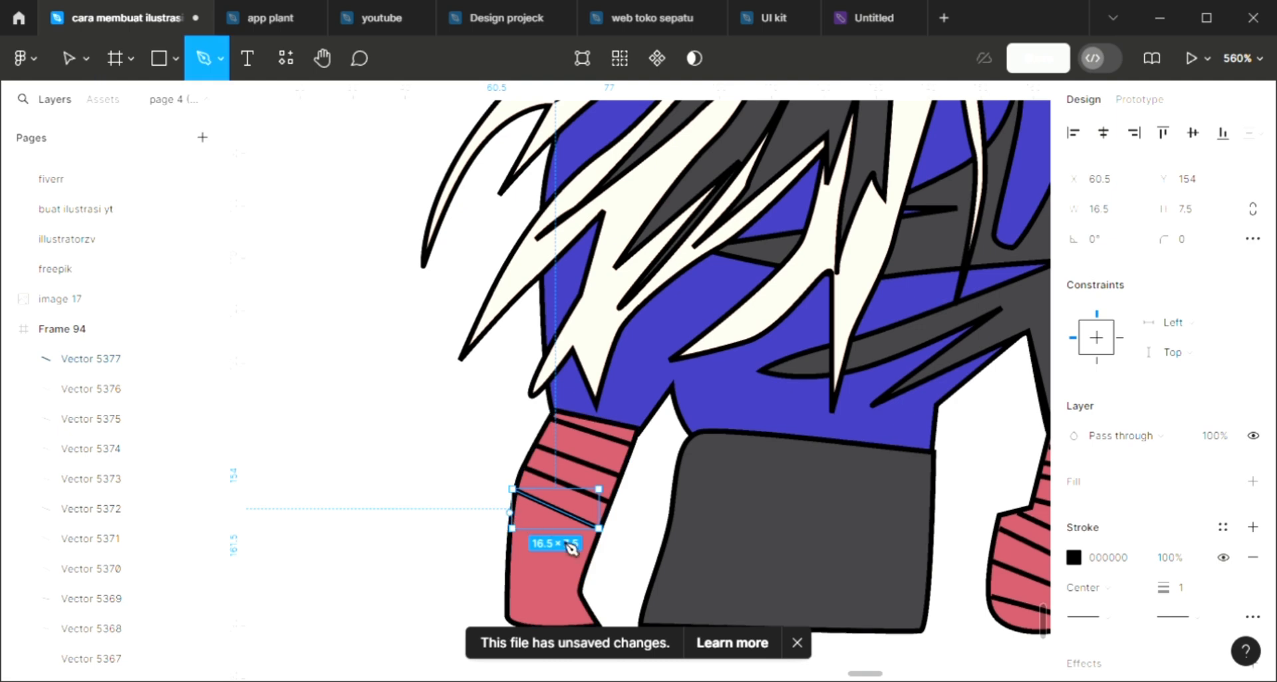
left_click(510, 513)
key("Escape")
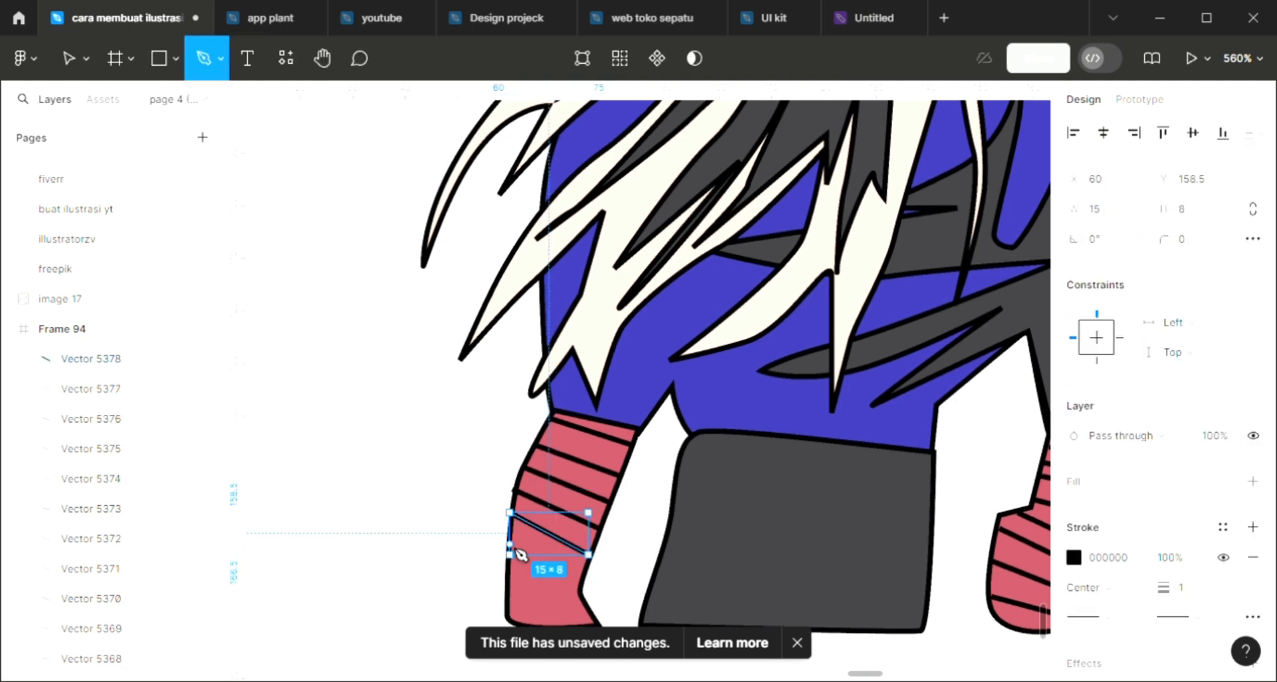
Draw another wrap line about 13.5 × 6.5 across the left-hand forearm, just above the wrist.
key("p")
left_click(509, 544)
left_click(580, 578)
key("Escape")
Complete the left-hand wraps with two lines, one ending at the wrist's notch and one near the lower edge, and deselect.
scroll(526, 566, "down", 2)
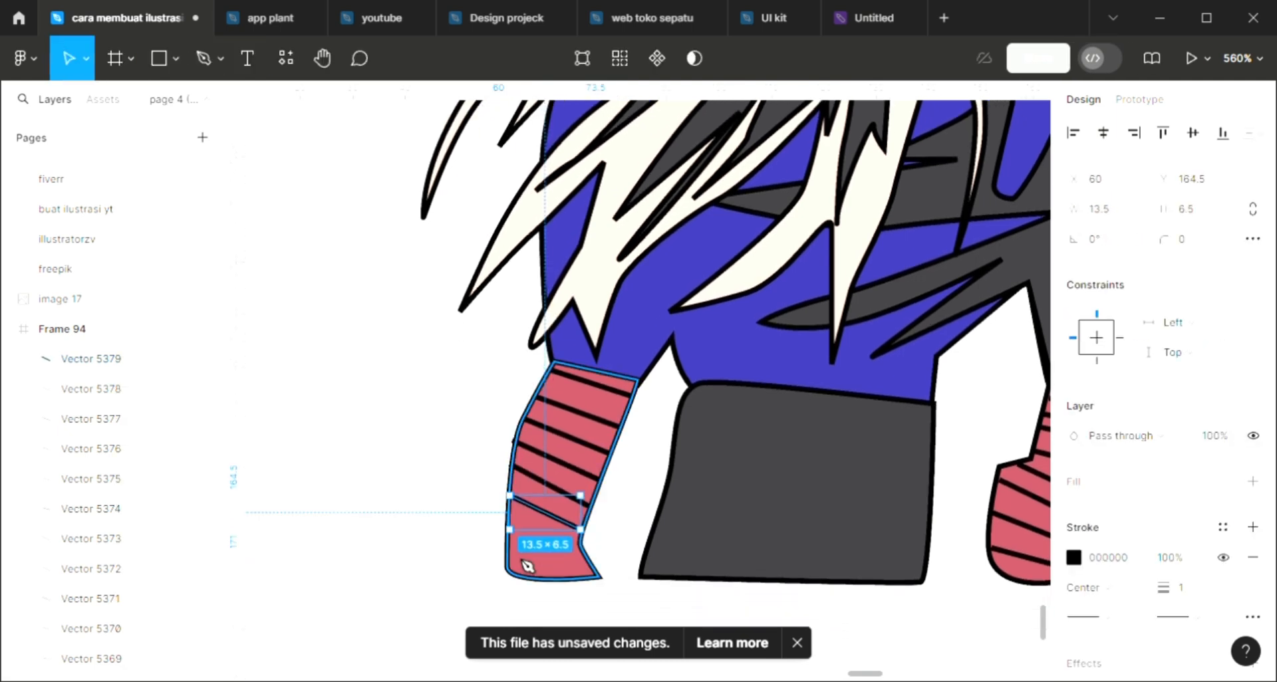
key("p")
left_click(512, 522)
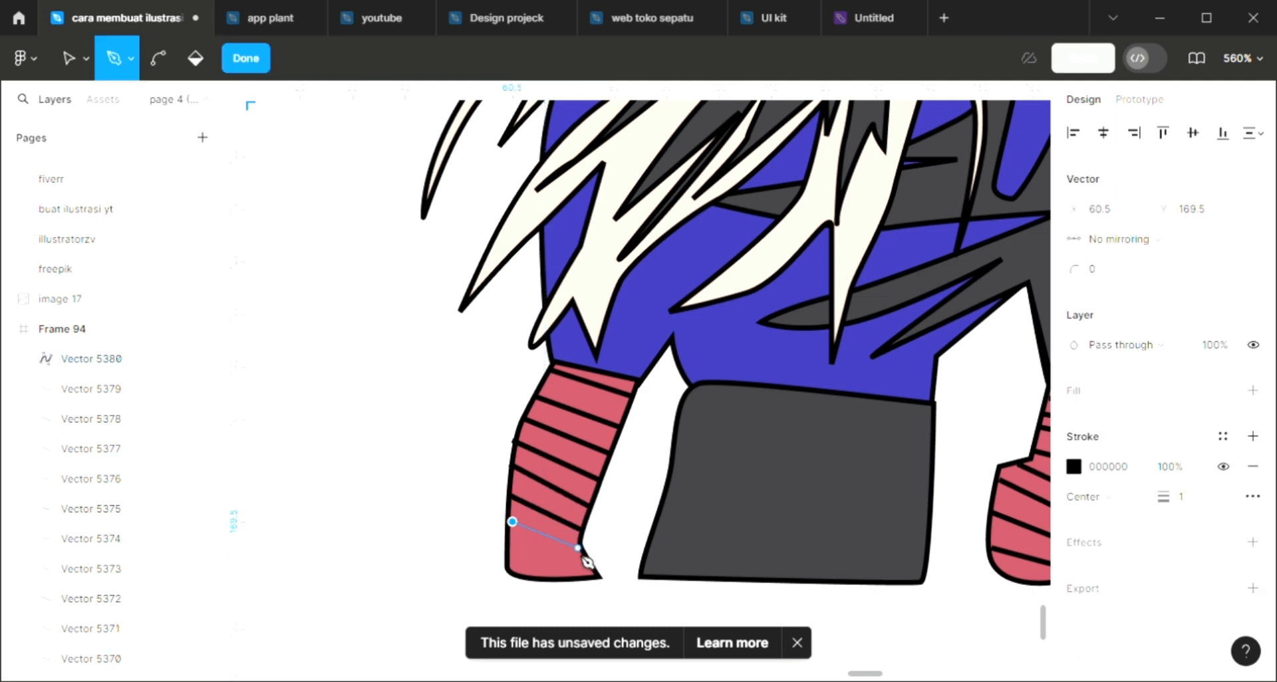
left_click(578, 548)
key("Escape")
key("p")
left_click(560, 567)
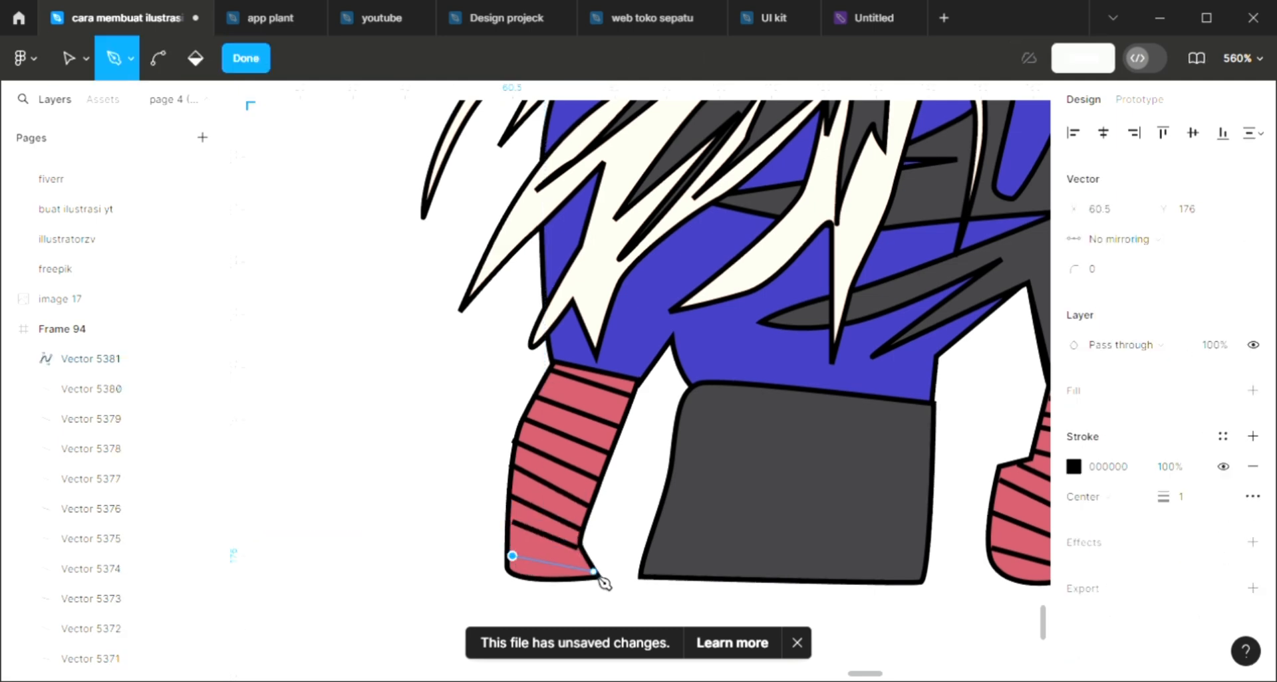
left_click(594, 574)
key("Escape")
key("Escape")
key("Escape")
Edit the dark grey waist shape's points, moving its lower right-hand corner outward to about X 151, Y 180.
scroll(495, 458, "down", 5)
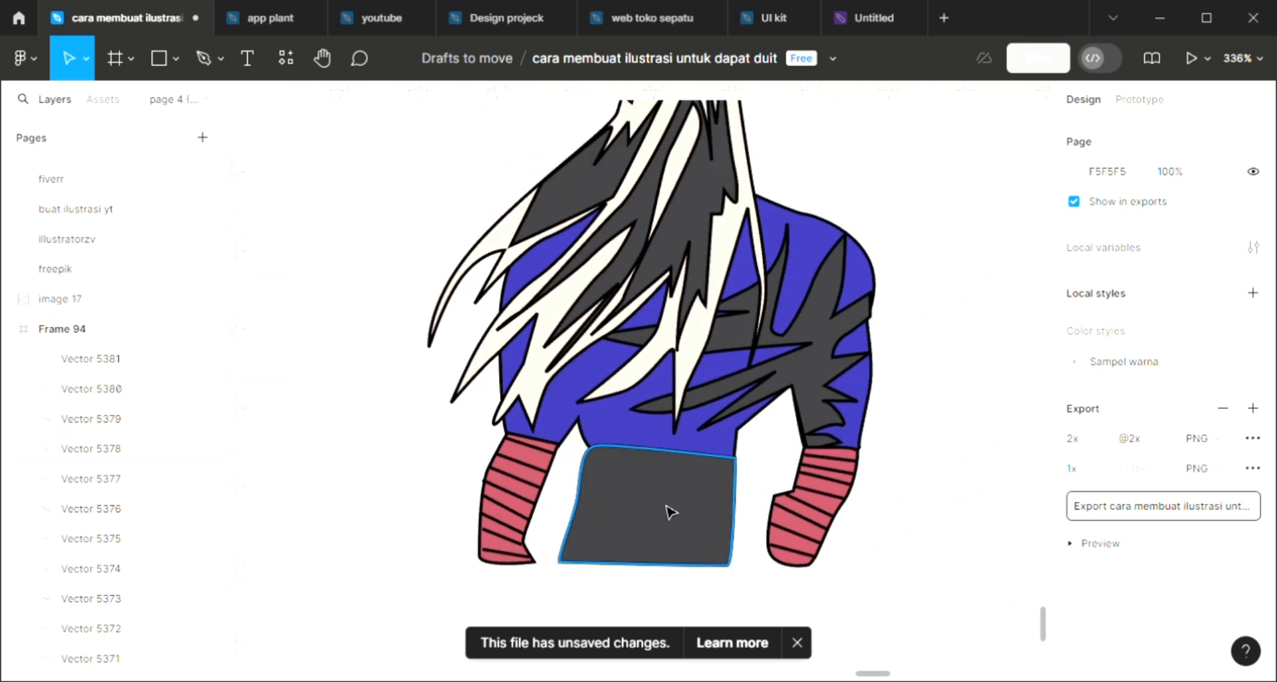
scroll(672, 512, "up", 1)
left_click(698, 515)
double_click(698, 515)
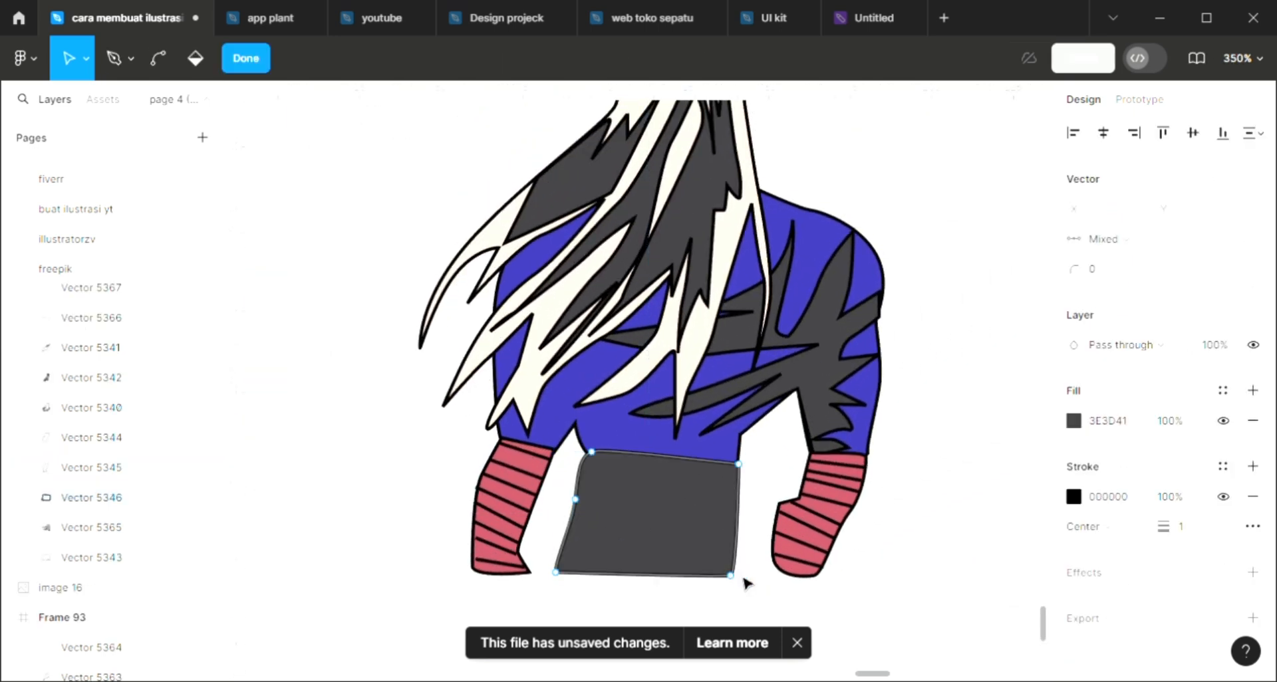
left_click_drag(744, 573, 770, 586)
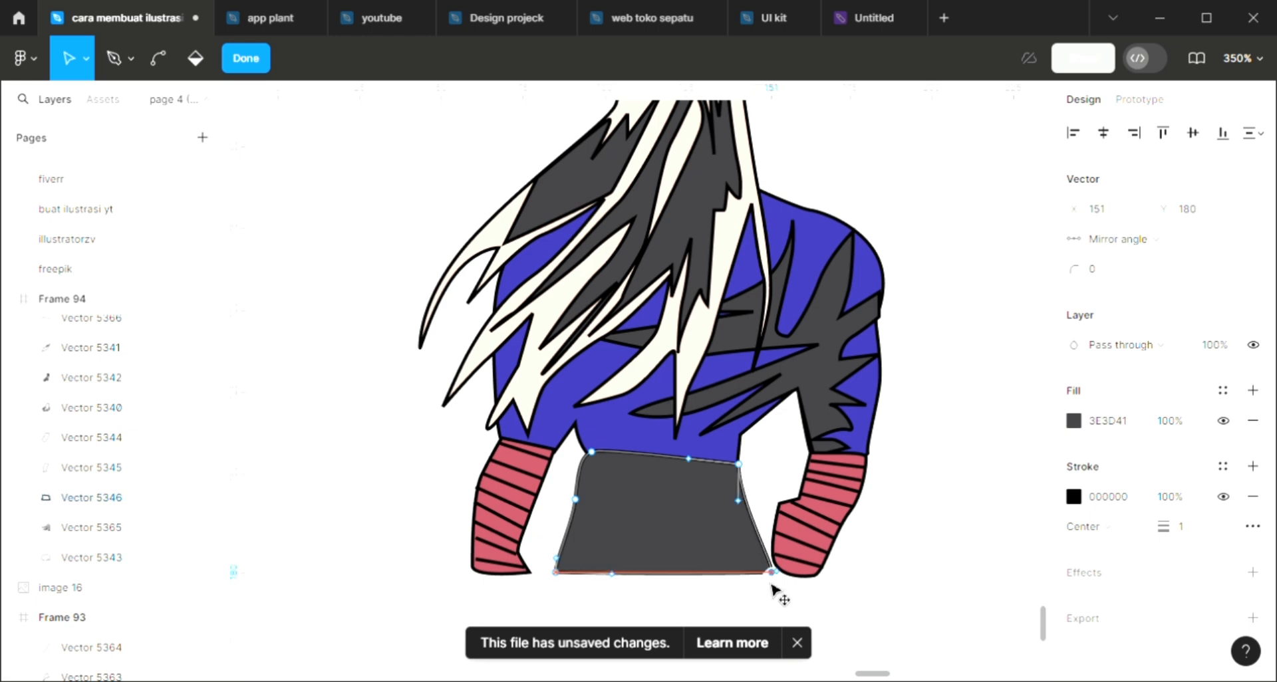
left_click(918, 307)
Change Frame 94's white background fill to salmon red DD6E6E and convert it to a linear gradient.
scroll(918, 306, "down", 3)
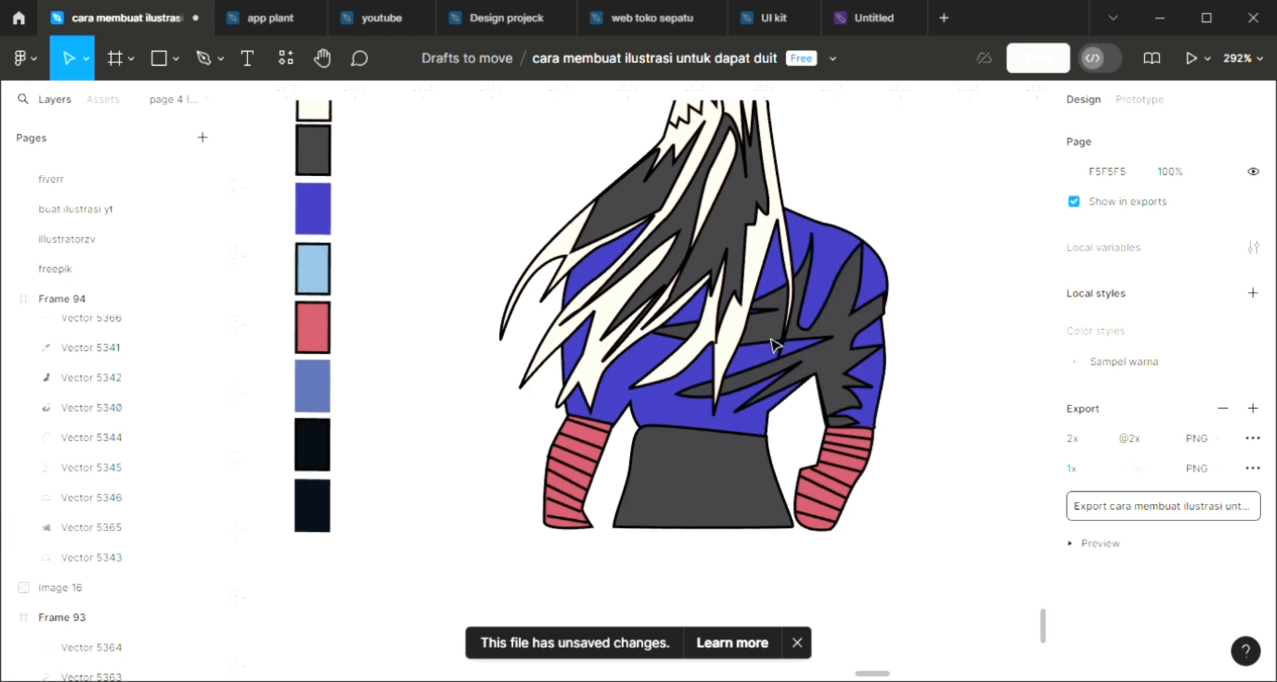
scroll(769, 342, "up", 1)
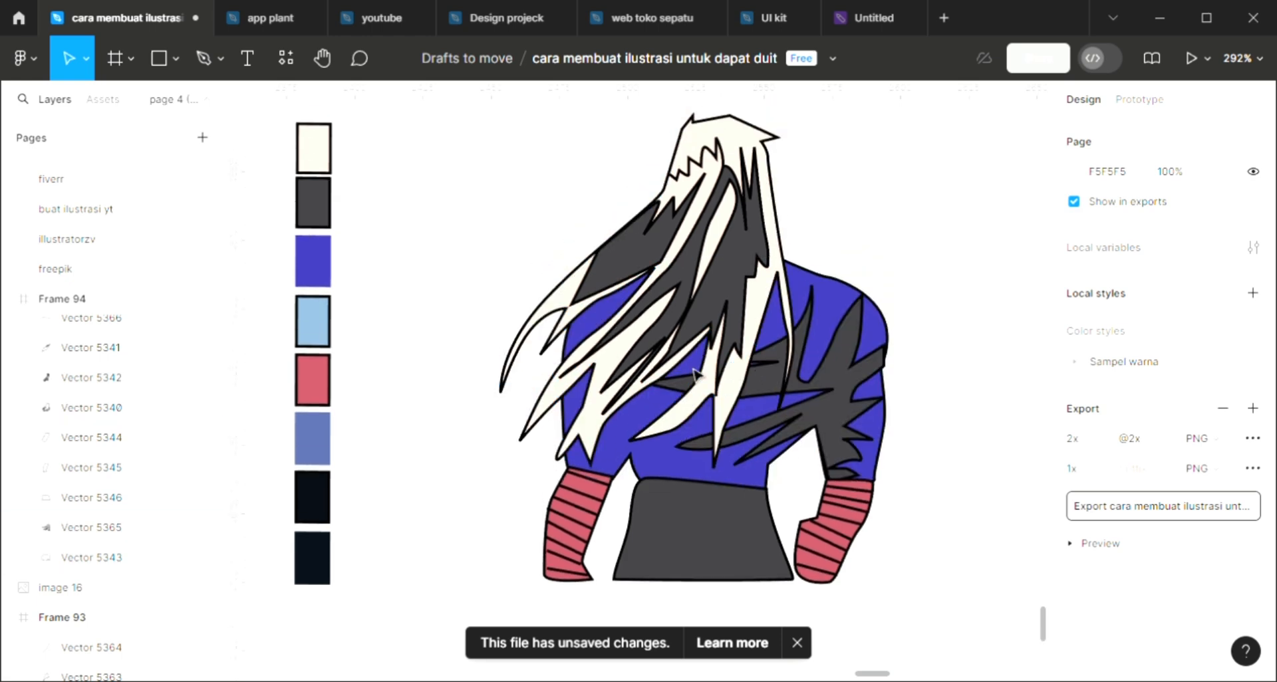
scroll(445, 188, "up", 3)
left_click(427, 205)
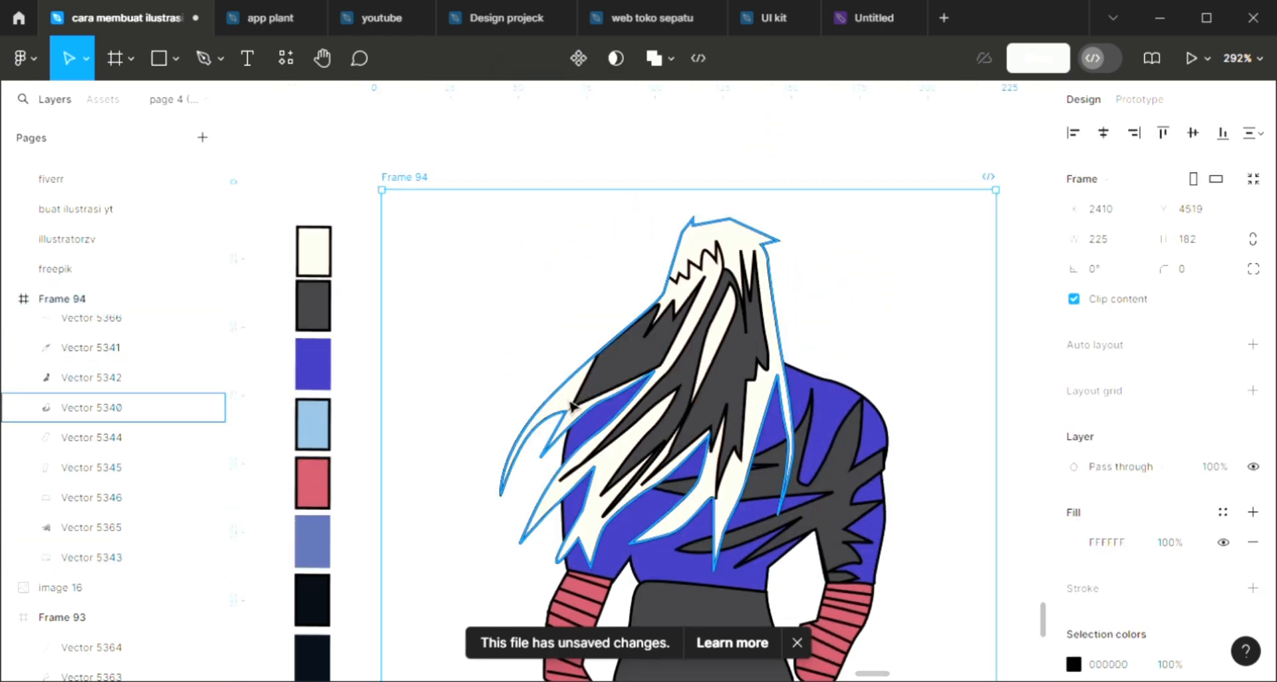
scroll(574, 405, "down", 2)
scroll(571, 406, "right", 1)
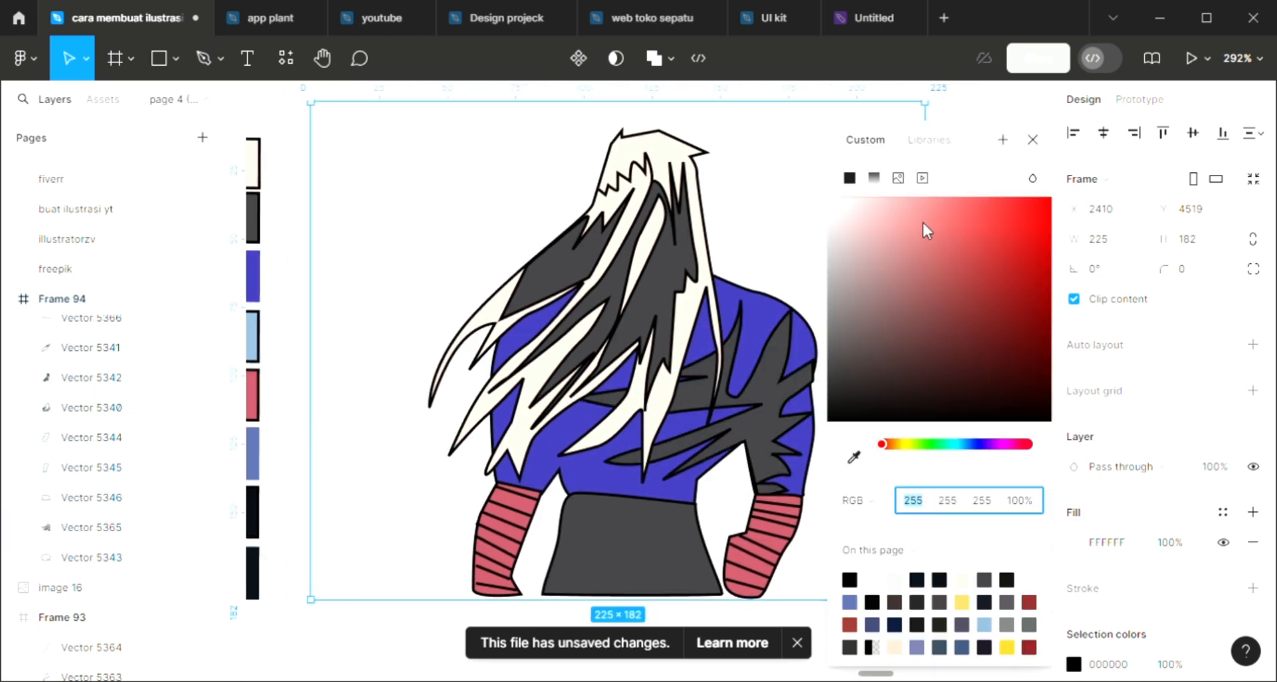
left_click(924, 224)
left_click(940, 227)
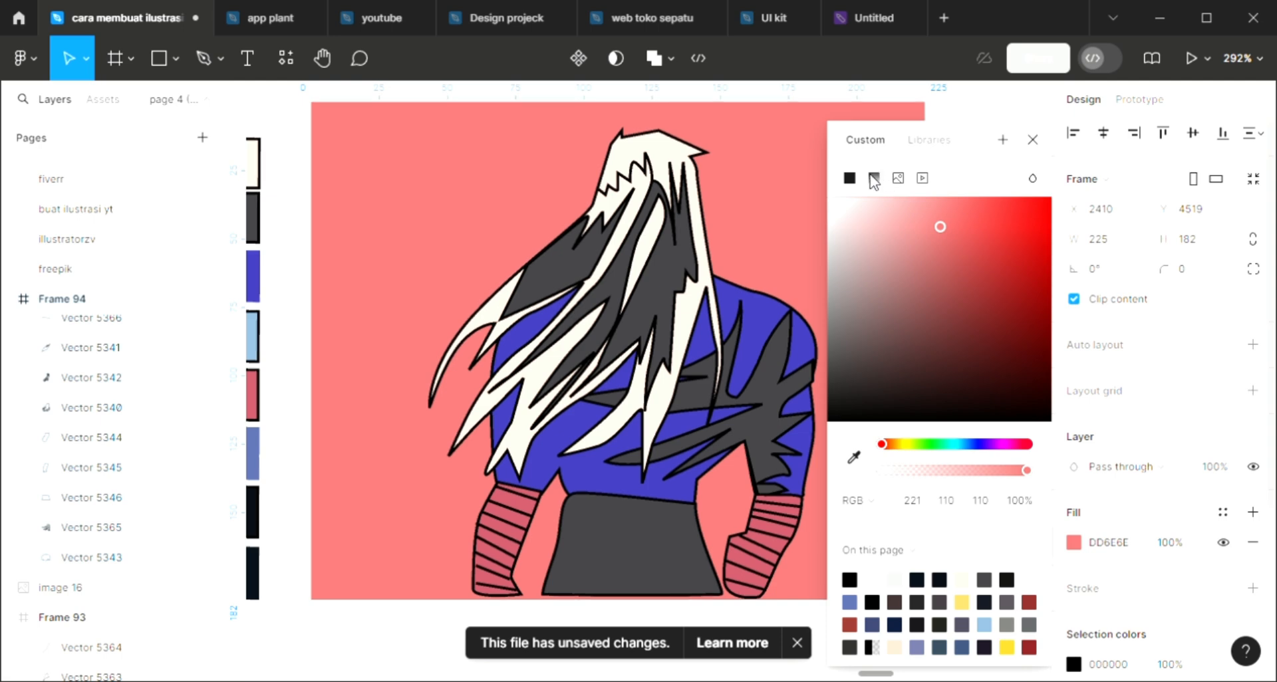
left_click(874, 178)
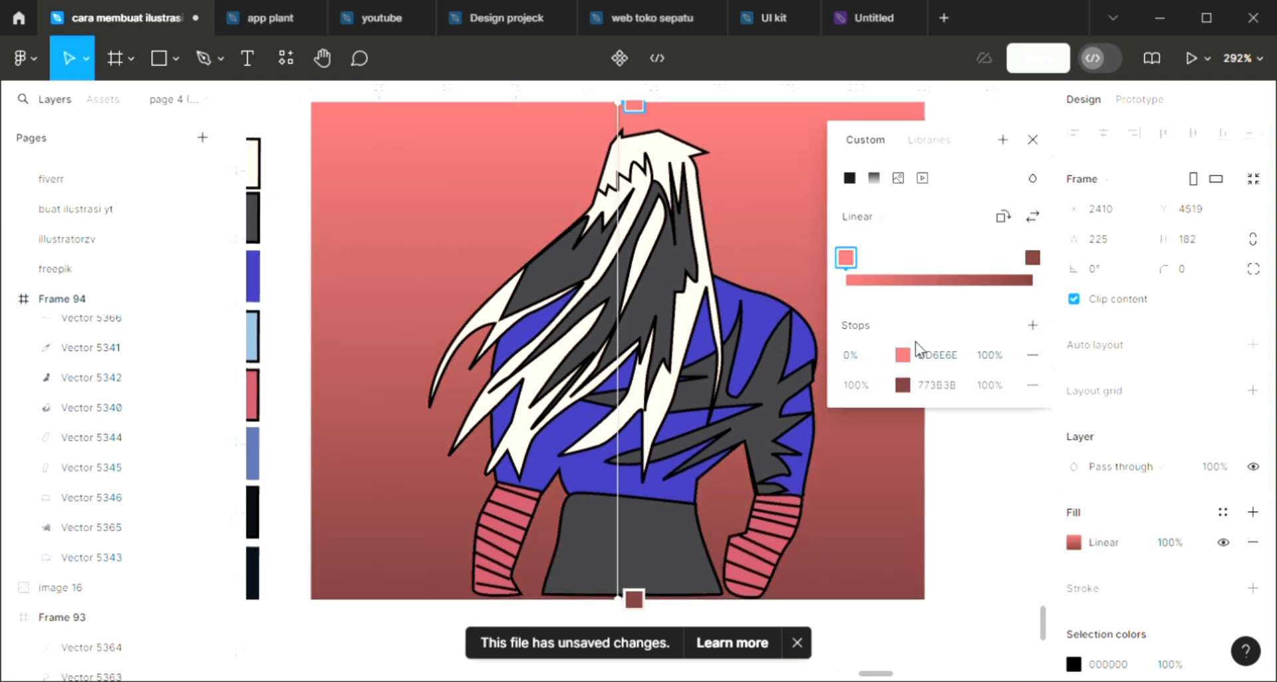
Change the first stop of Frame 94's background gradient to light blue 6EB5DD and deselect the frame.
left_click(897, 355)
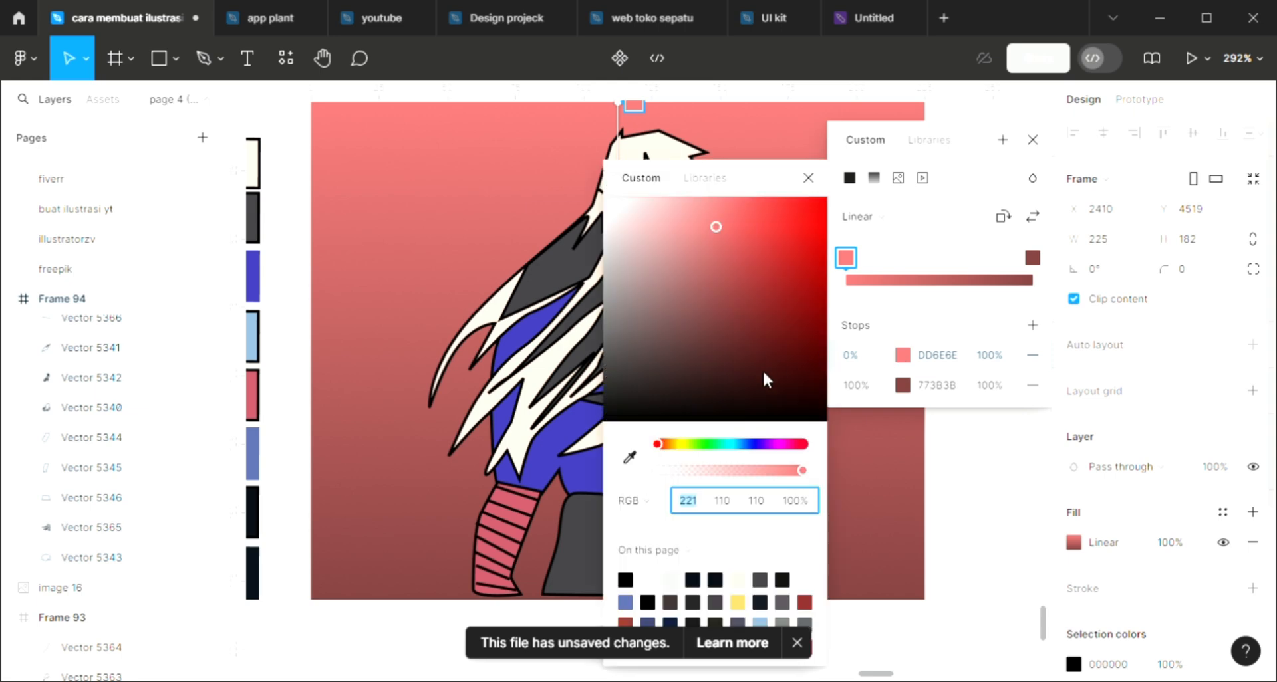
left_click(732, 445)
left_click_drag(739, 446, 738, 445)
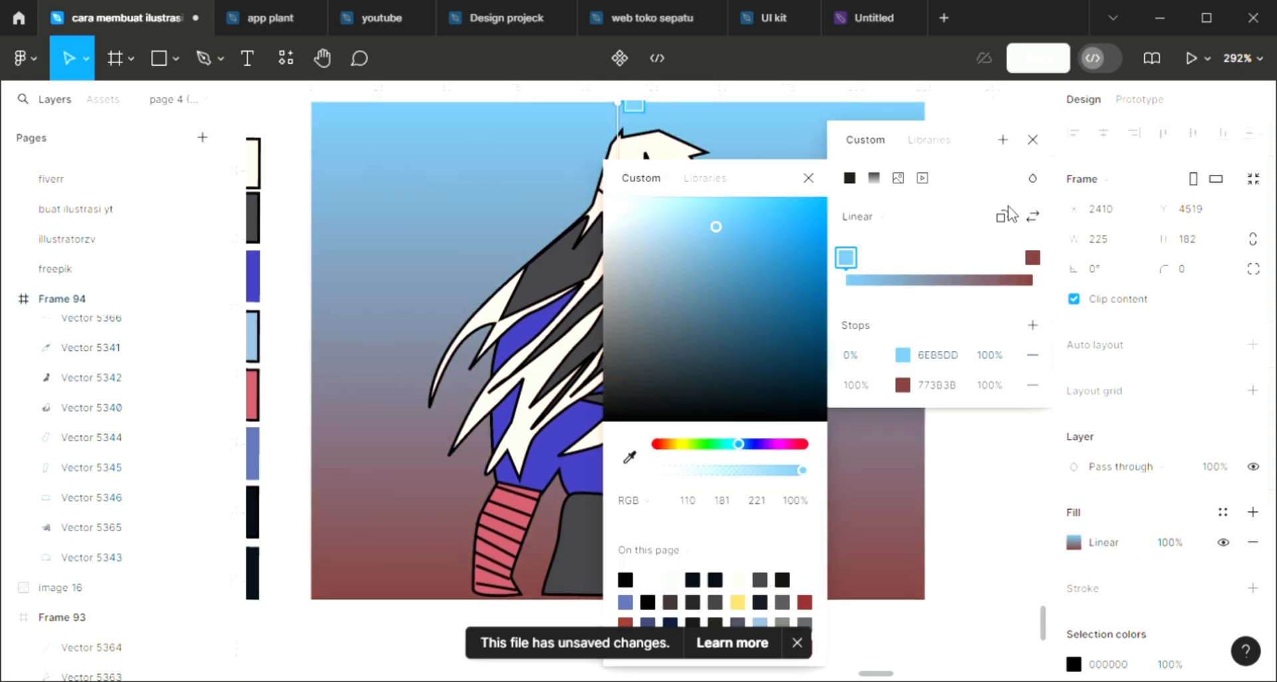
left_click(1032, 140)
left_click(960, 431)
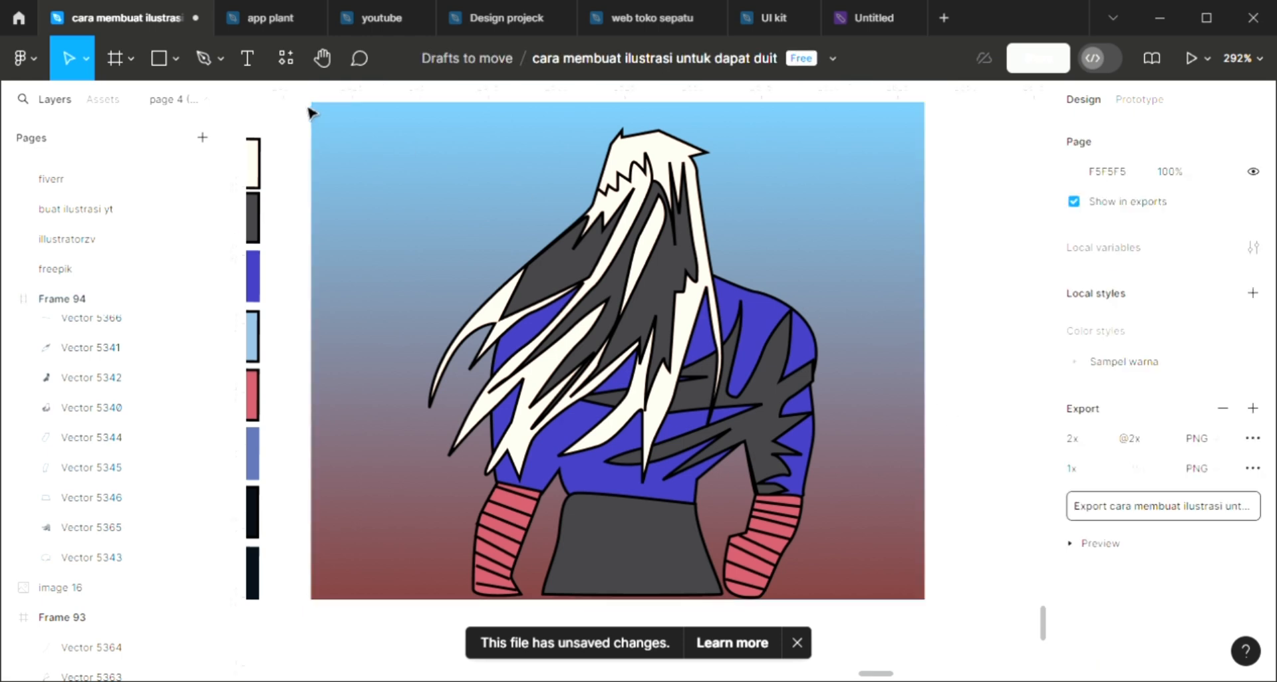
Start a Pen outline across the upper back from X 89, Y 73, with a curved lower edge through X 109.5, Y 100.
left_click(205, 58)
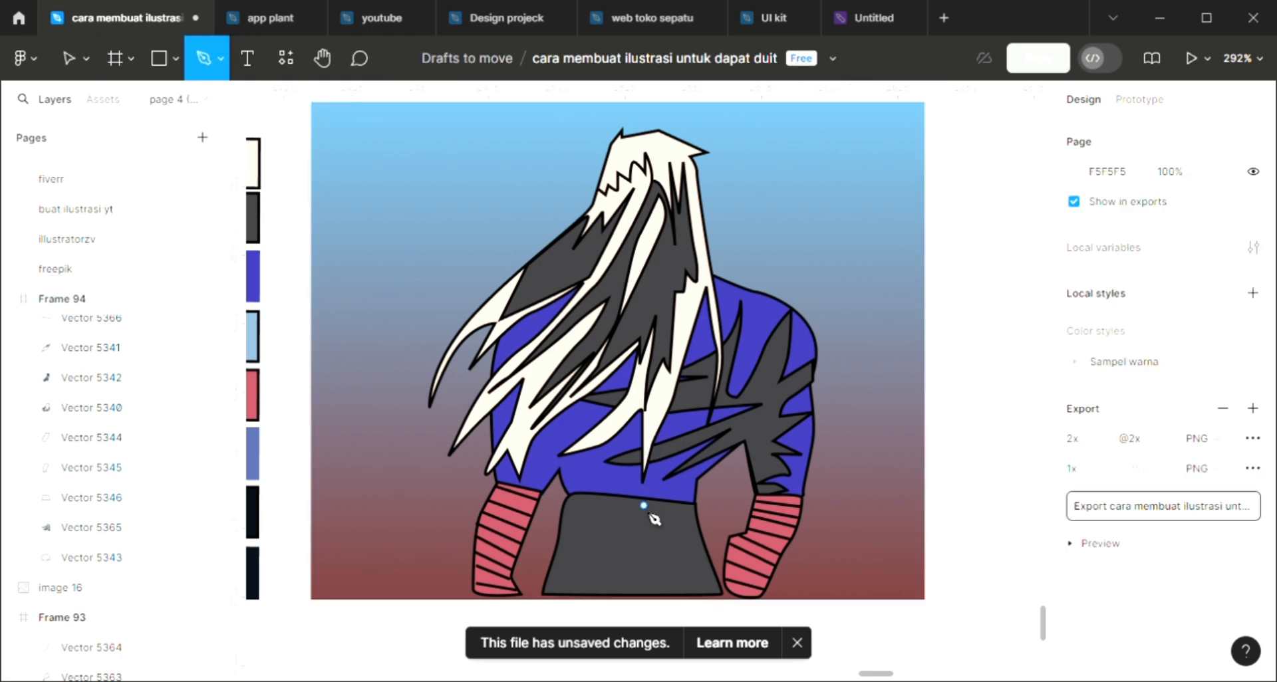
scroll(653, 518, "up", 2)
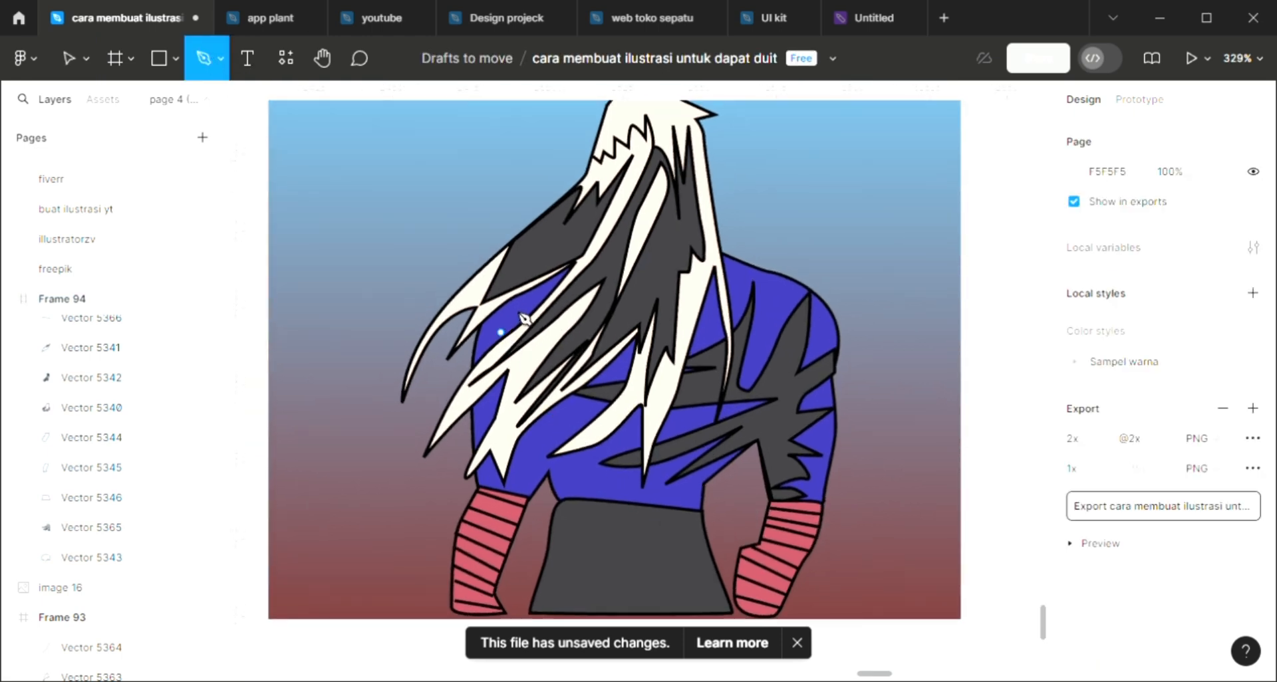
left_click(542, 284)
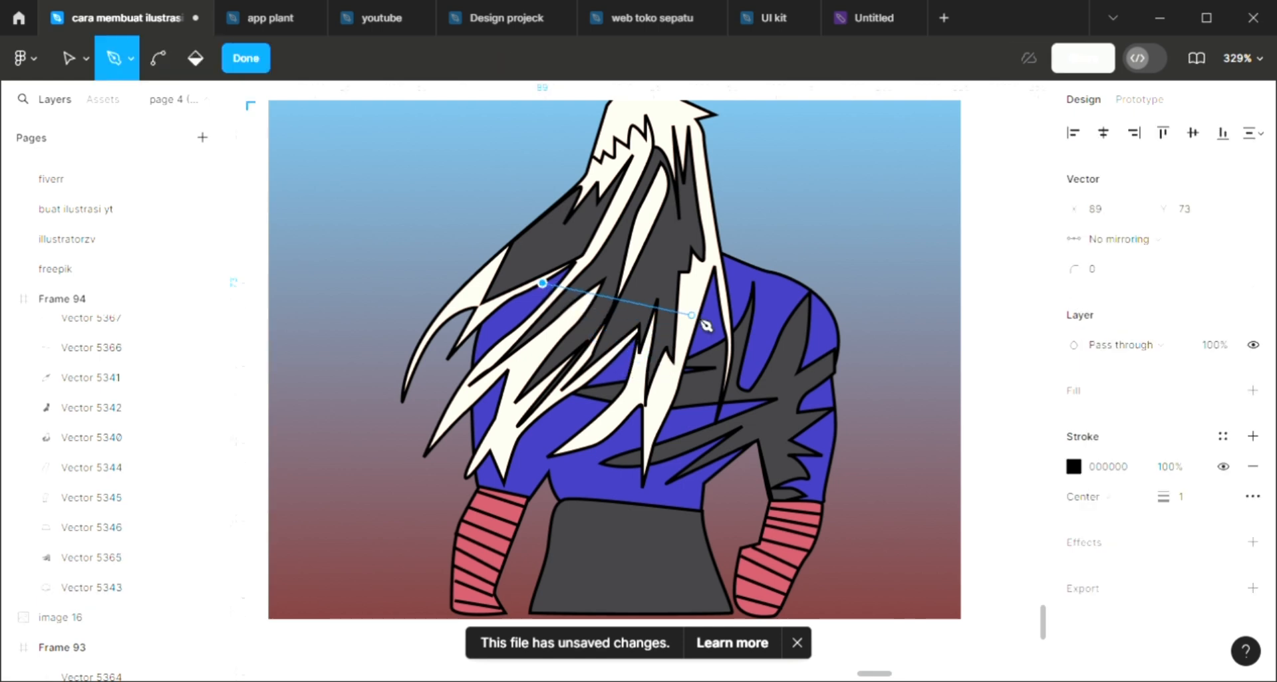
left_click(723, 302)
left_click(684, 327)
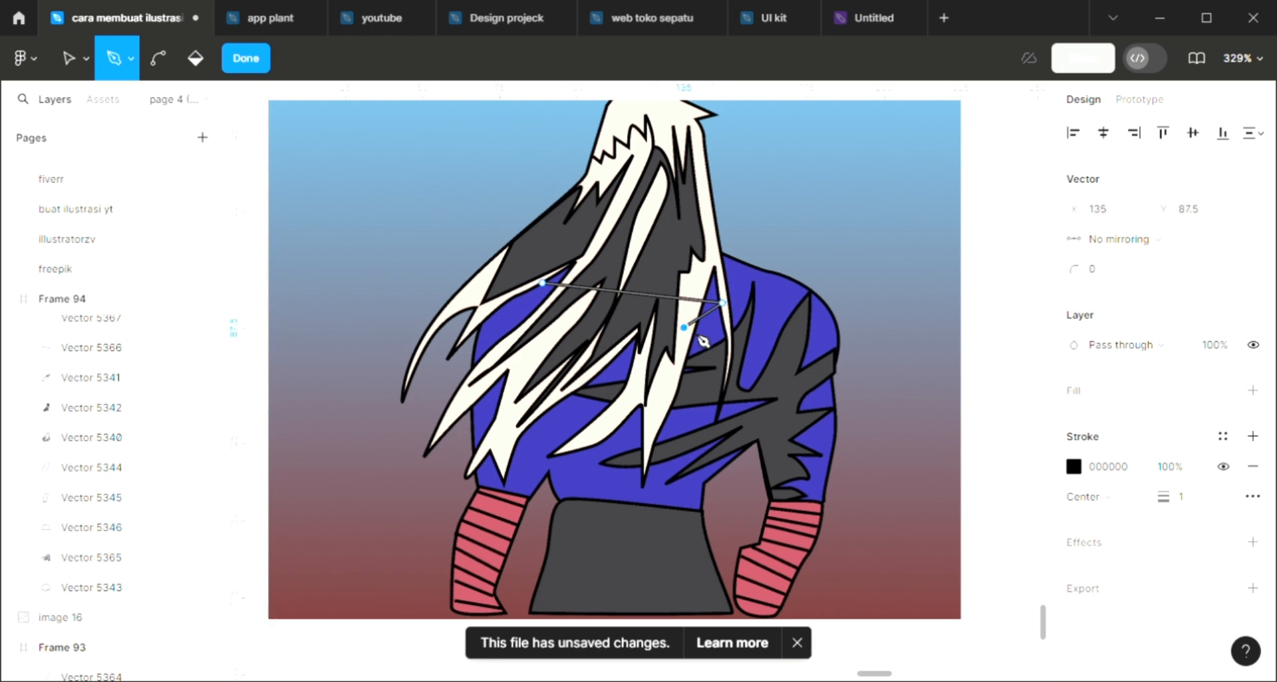
left_click_drag(605, 366, 559, 351)
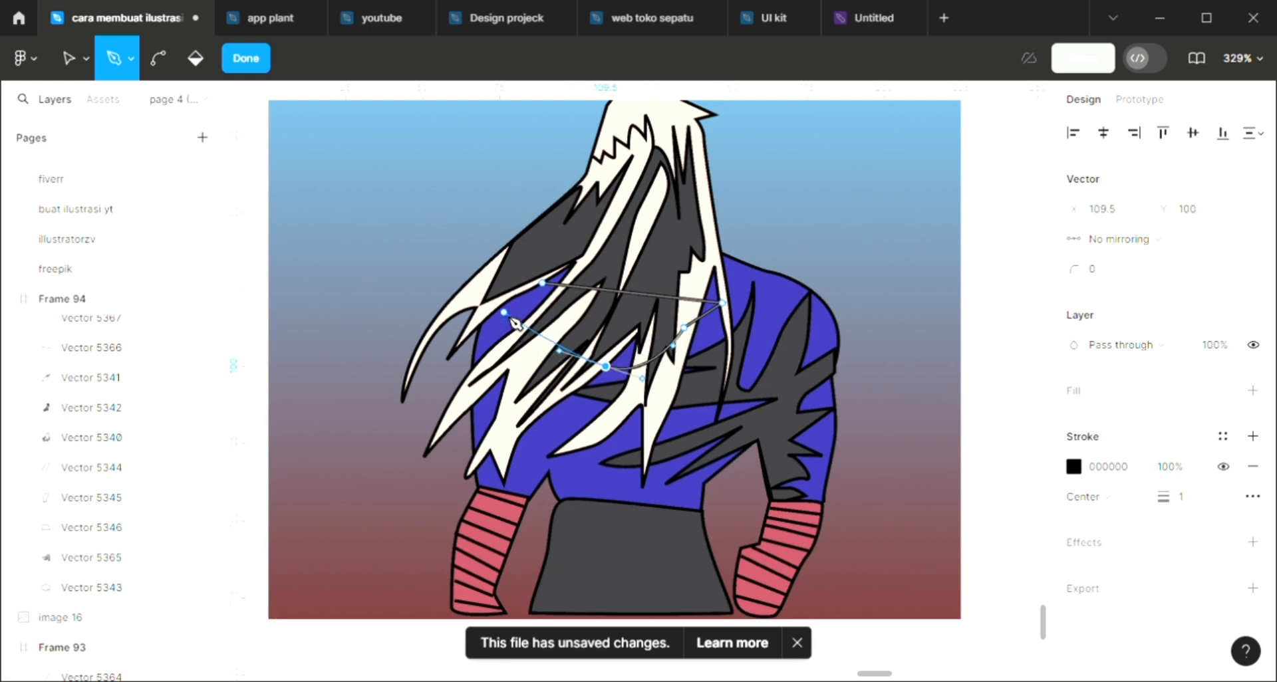
left_click(545, 324)
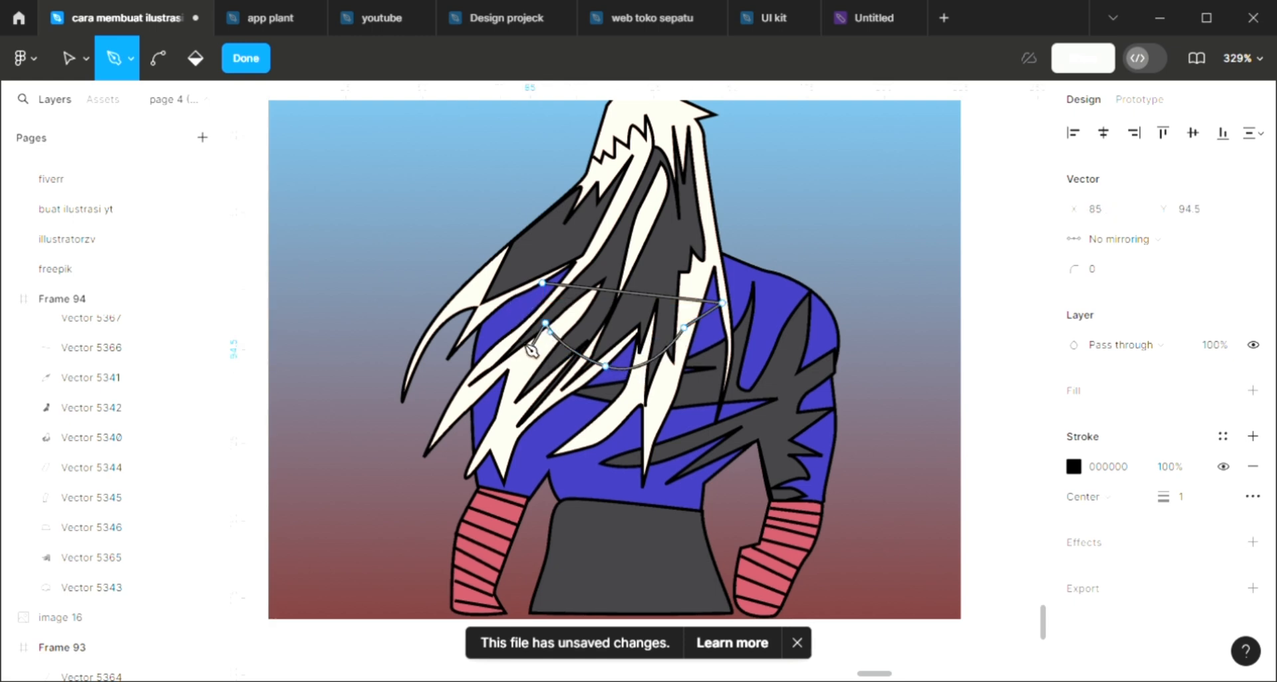
Finish the upper-back outline with a jagged left-hand end, undoing two misplaced points, and close it at about 64 × 28.
left_click(530, 349)
left_click(506, 318)
left_click(505, 359)
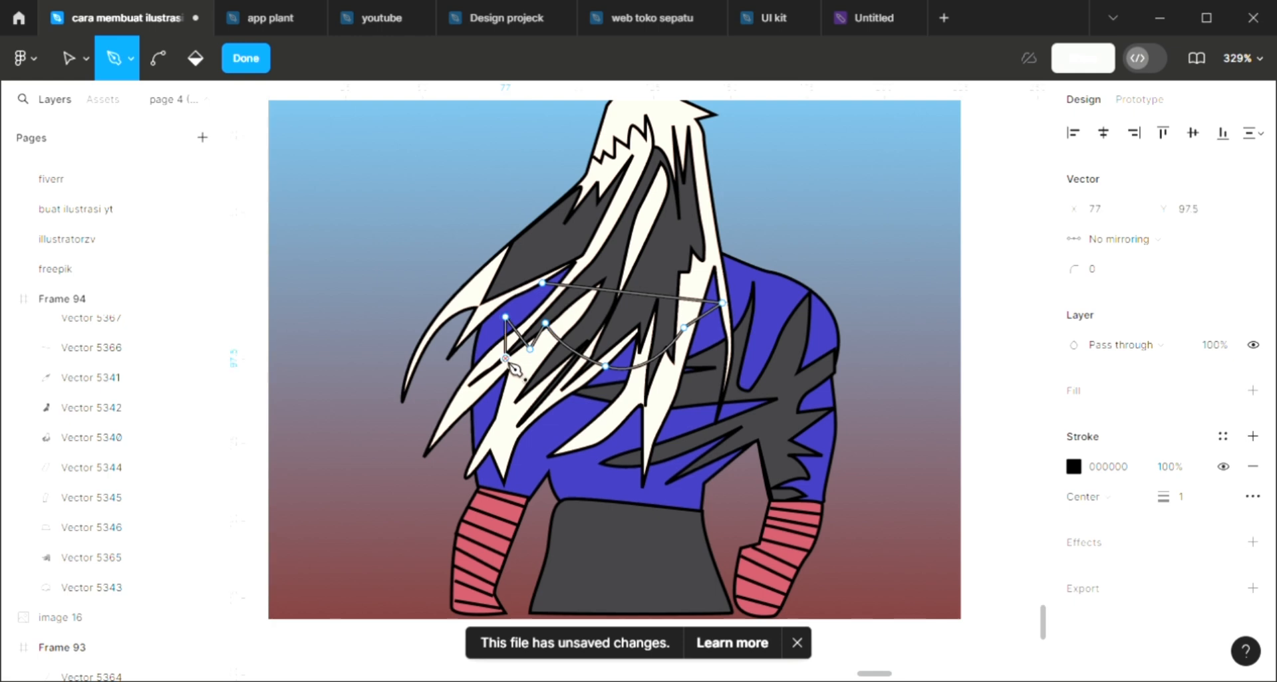
scroll(550, 340, "up", 2)
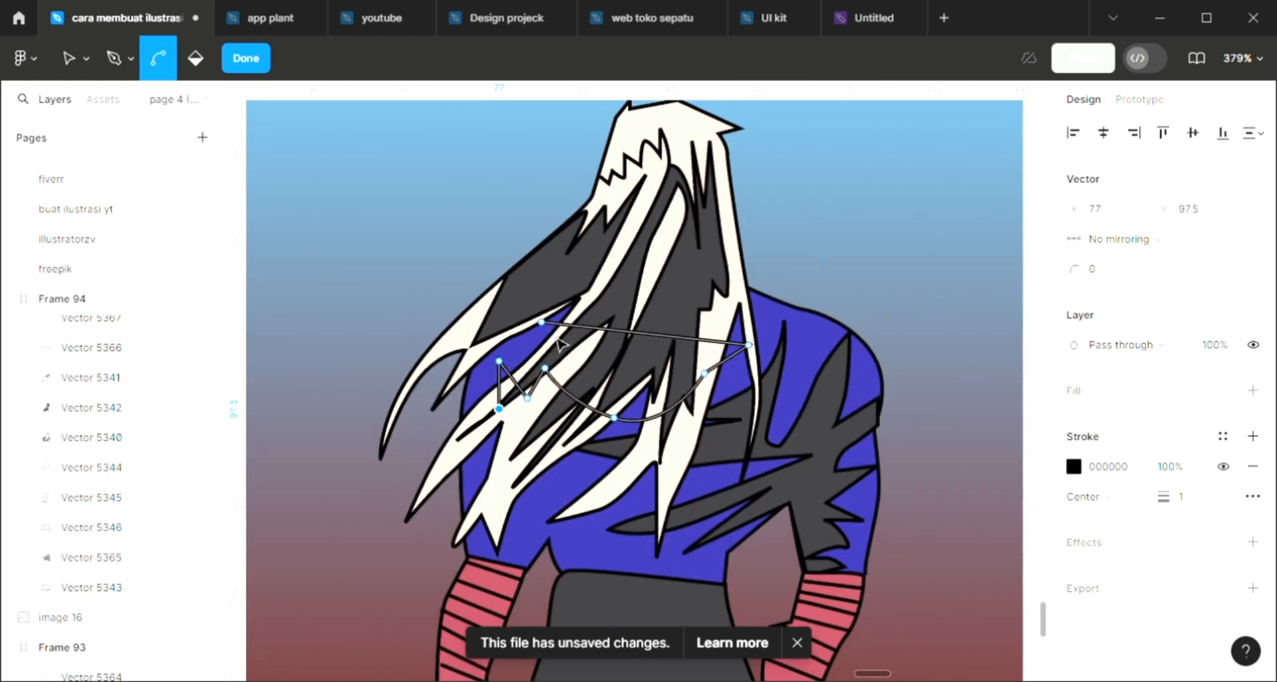
key("ctrl+z")
key("ctrl+z")
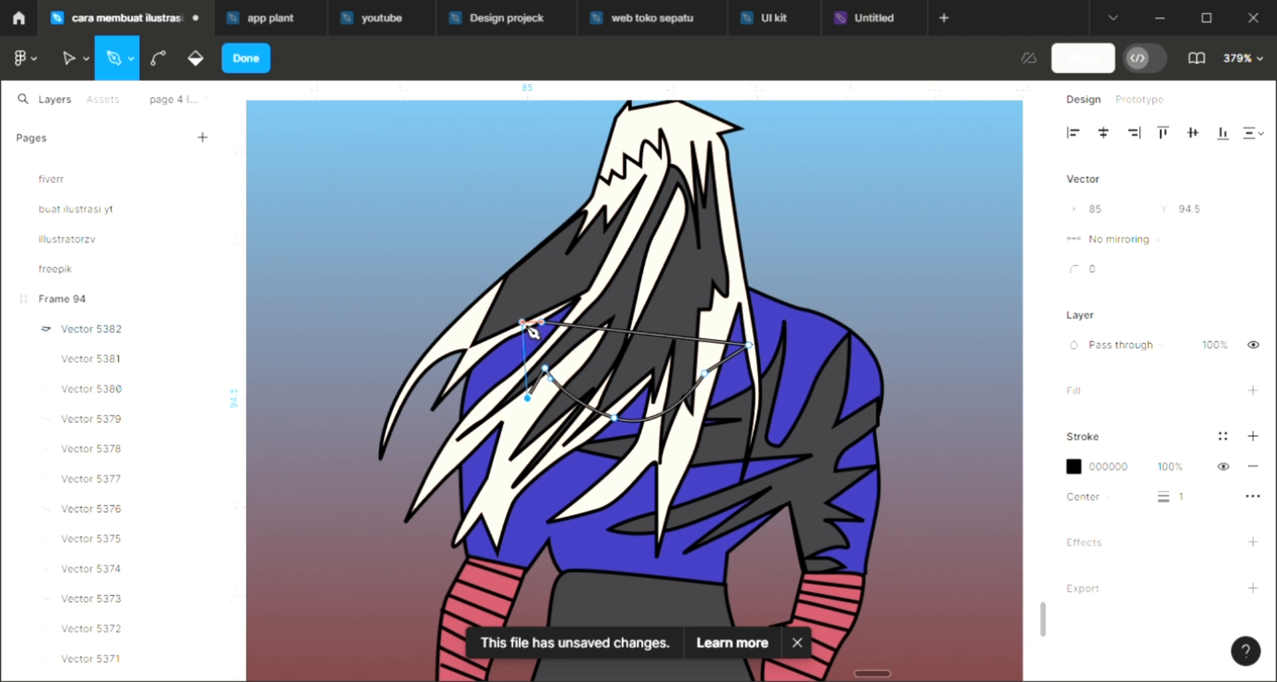
left_click(523, 322)
key("Escape")
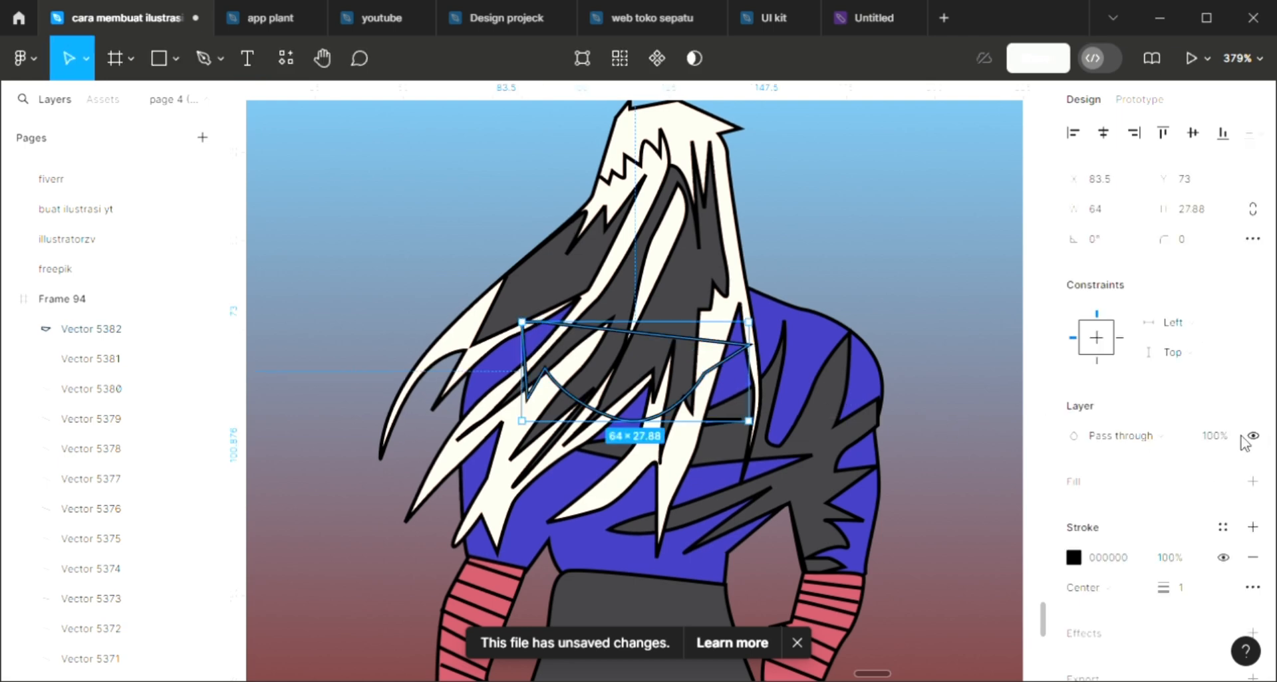
Fill the upper-back shape with dark grey 3E3D41 sampled from the existing shirt shadow and deselect it.
left_click(1254, 482)
key("i")
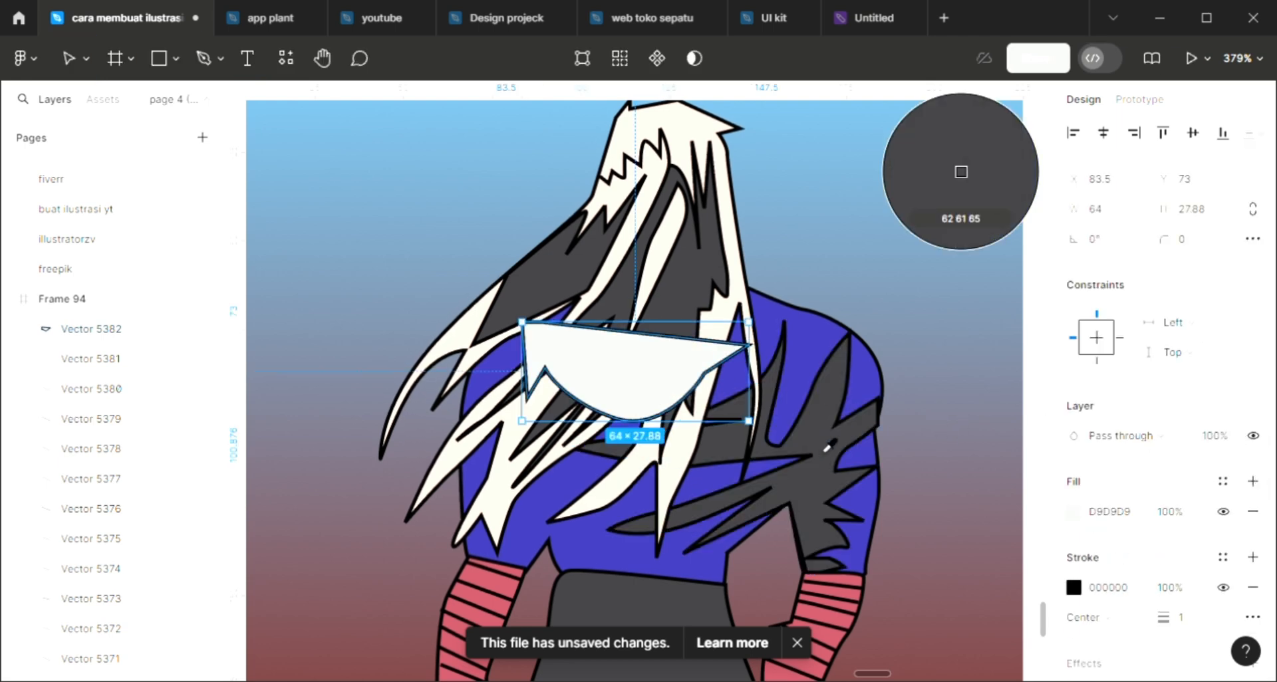
left_click(826, 447)
key("Escape")
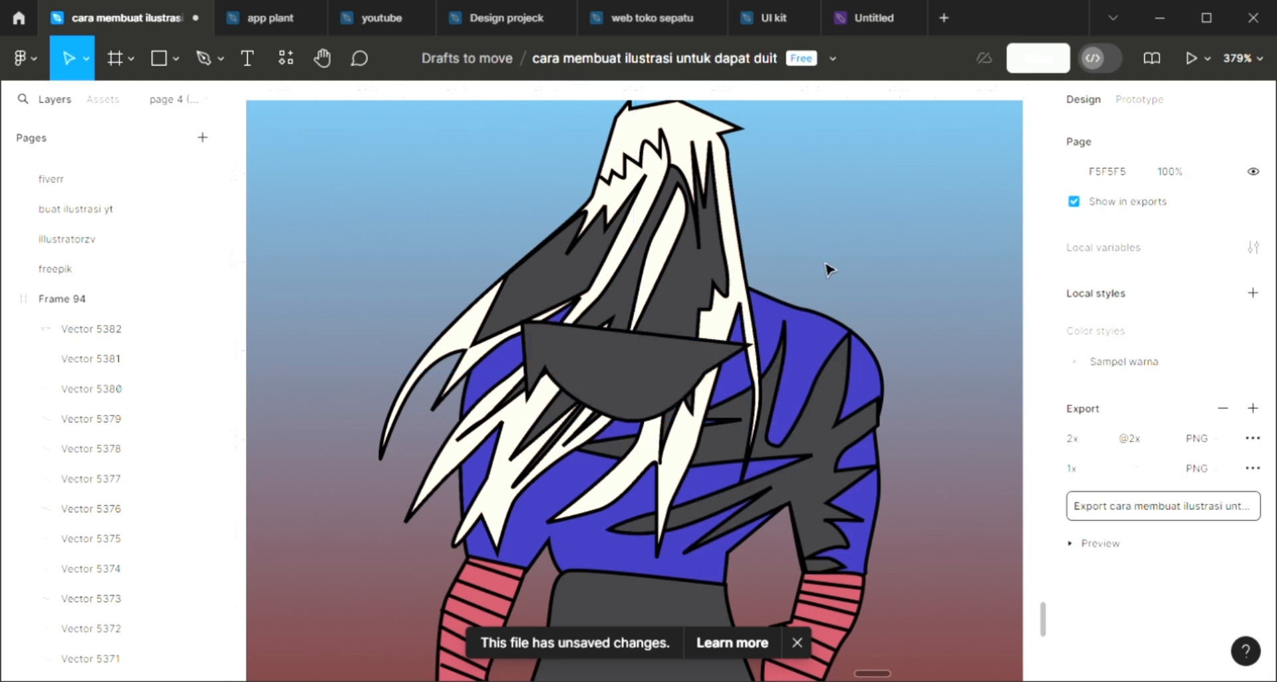
Draw a closed crescent about 39 × 40.5 from the left-hand shoulder at X 71, Y 82 to X 109, Y 122.5.
left_click(201, 60)
left_click(478, 354)
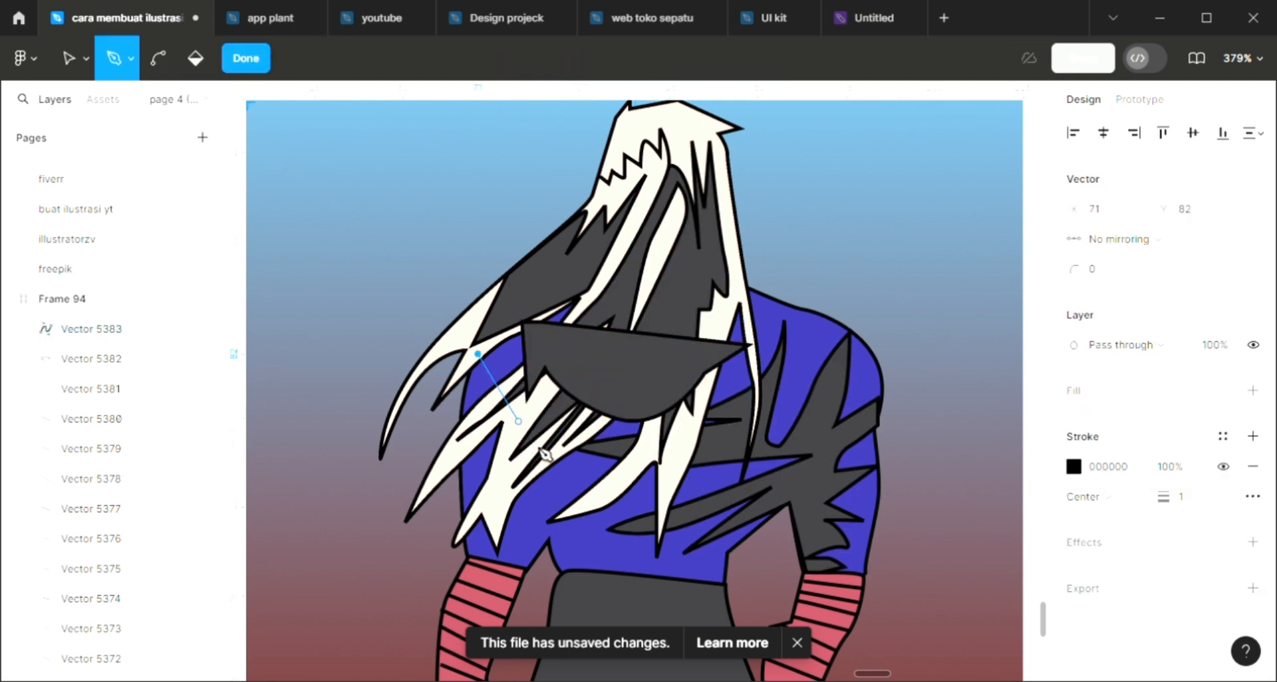
left_click_drag(557, 476, 613, 497)
left_click(613, 499)
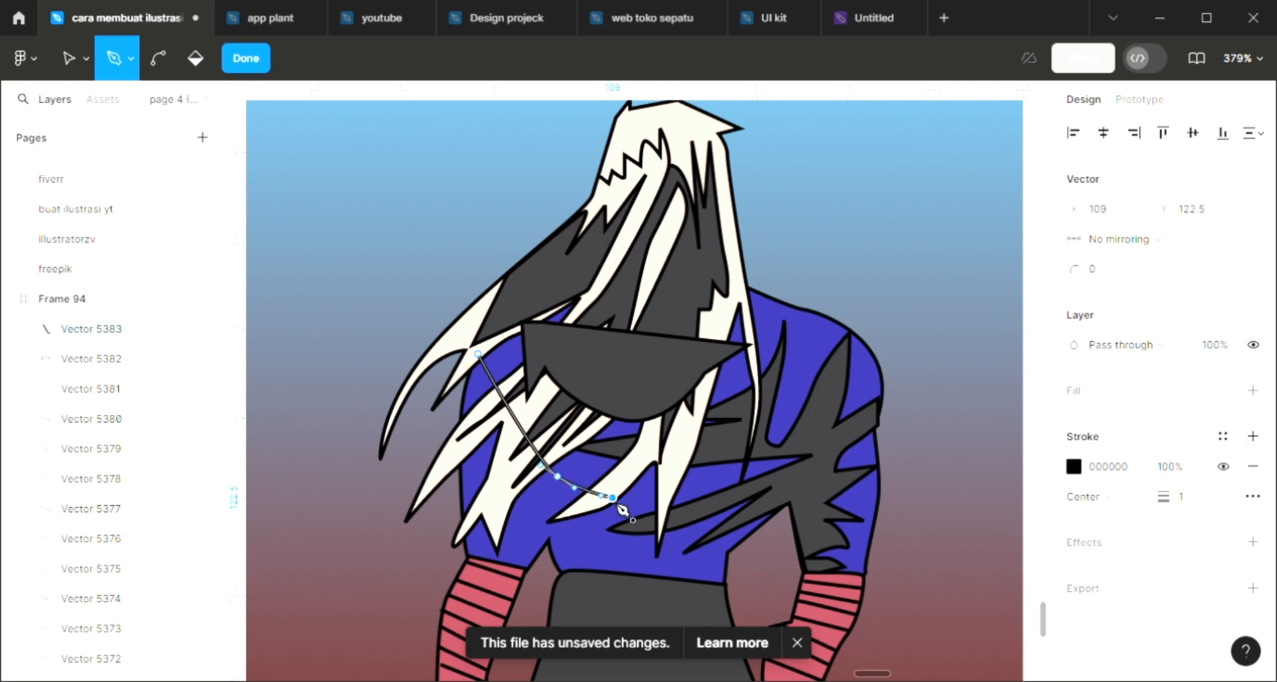
left_click_drag(524, 476, 502, 462)
left_click_drag(478, 417, 478, 376)
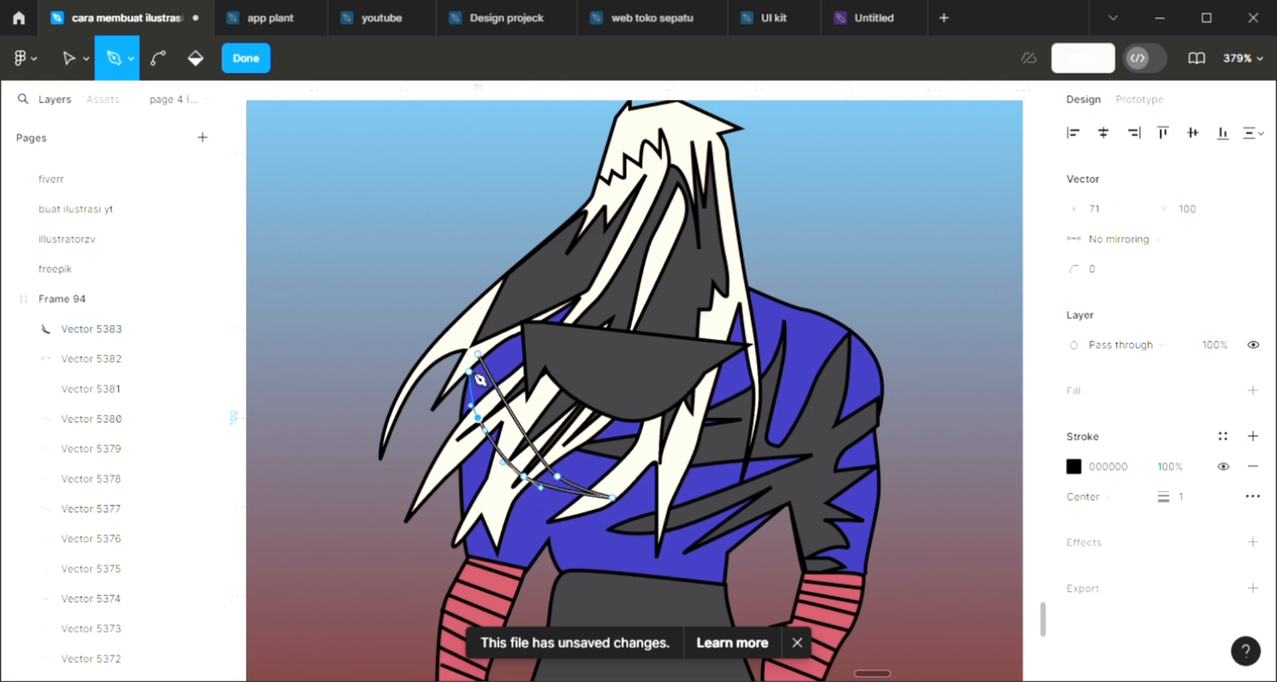
left_click(478, 355)
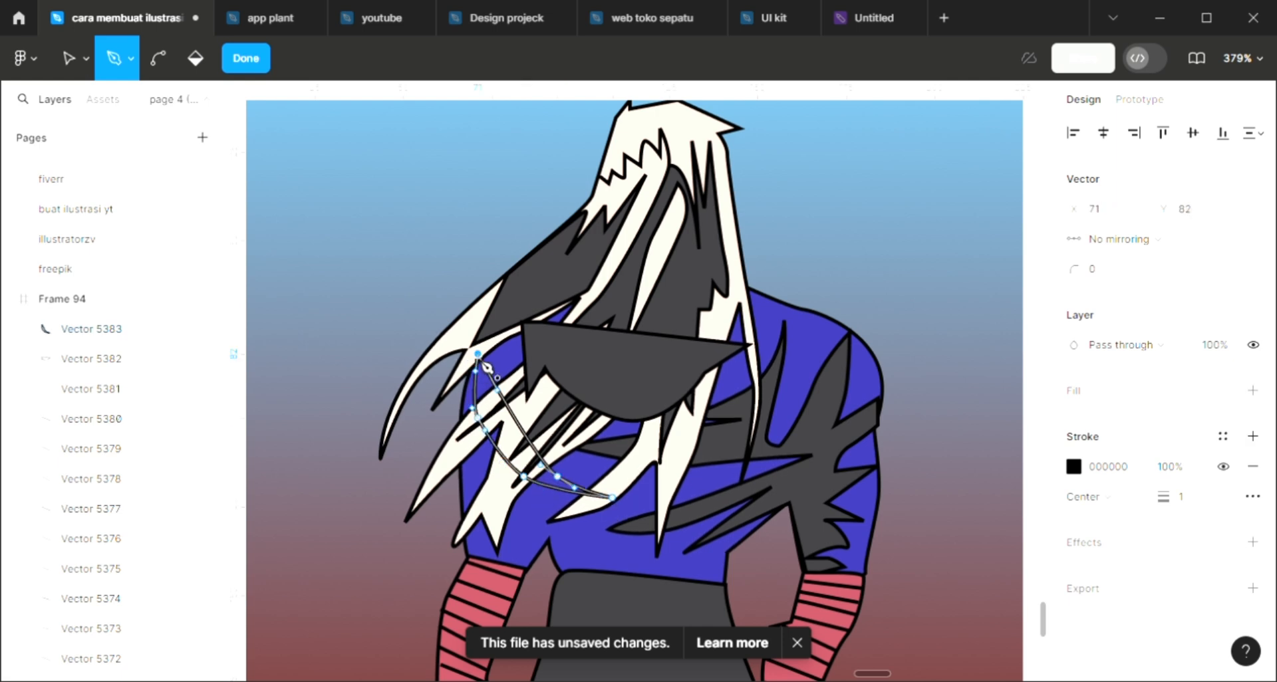
key("Escape")
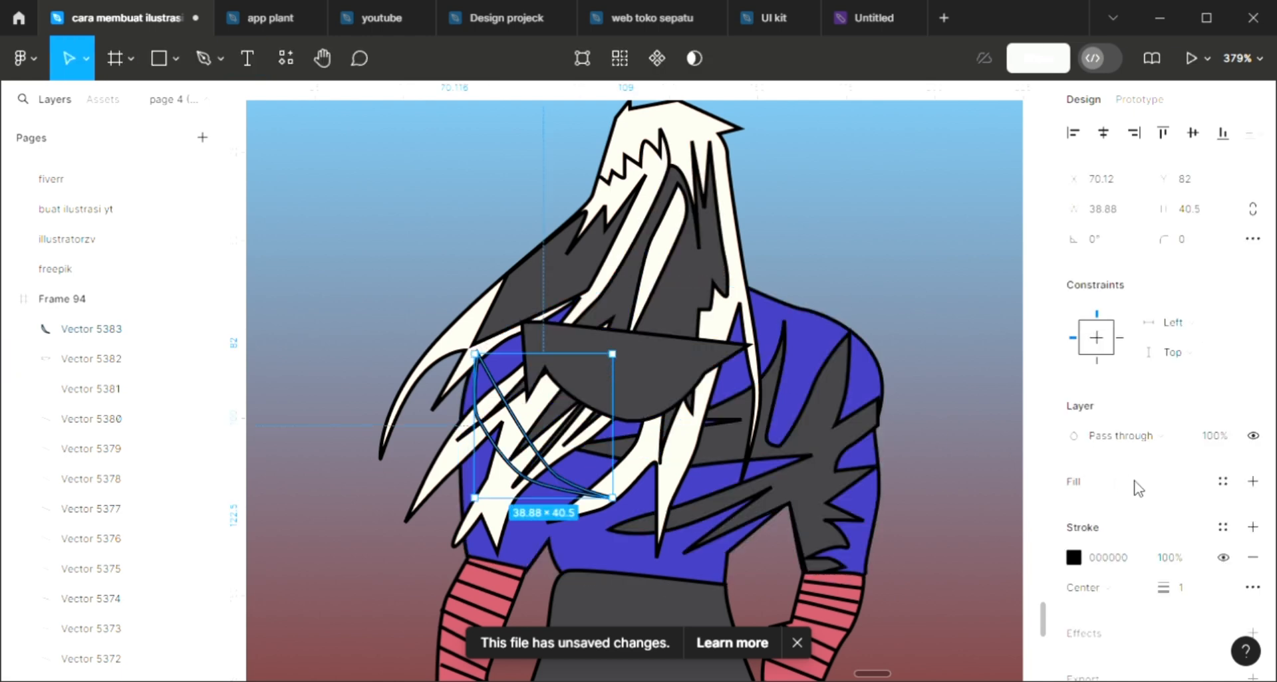
Fill the crescent with dark grey 3E3D41 sampled from the upper-back shape and deselect it.
left_click(1252, 482)
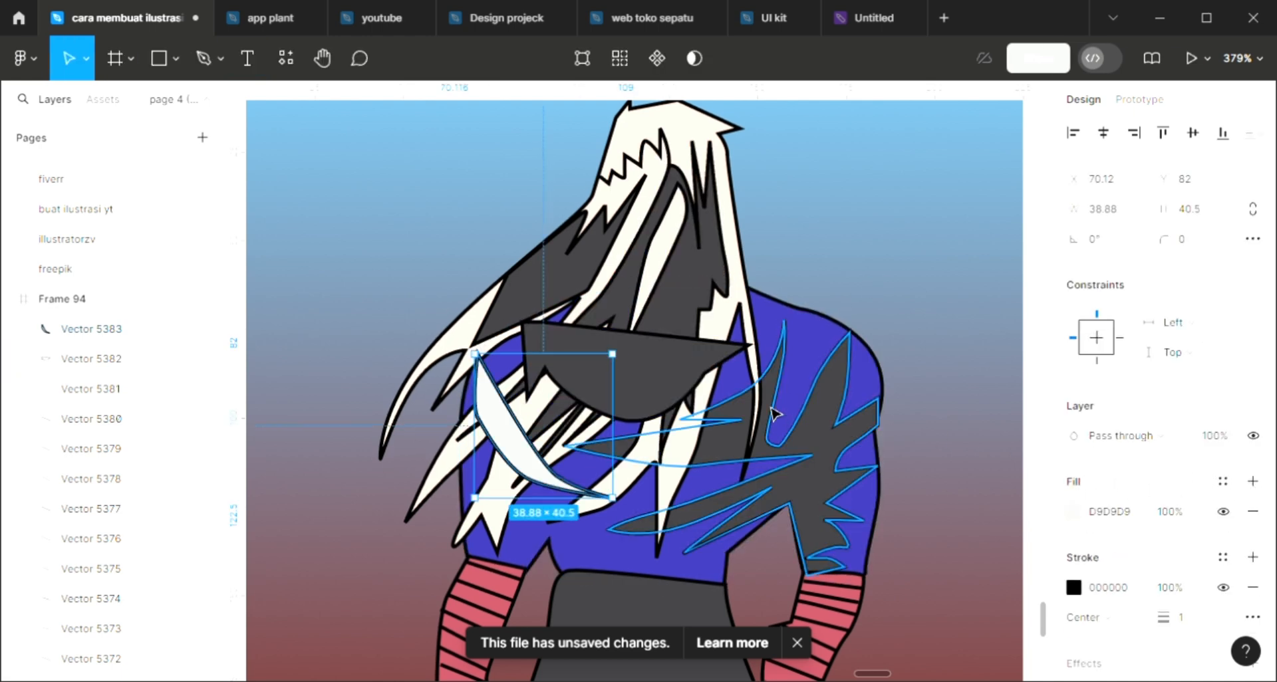
key("i")
left_click(652, 394)
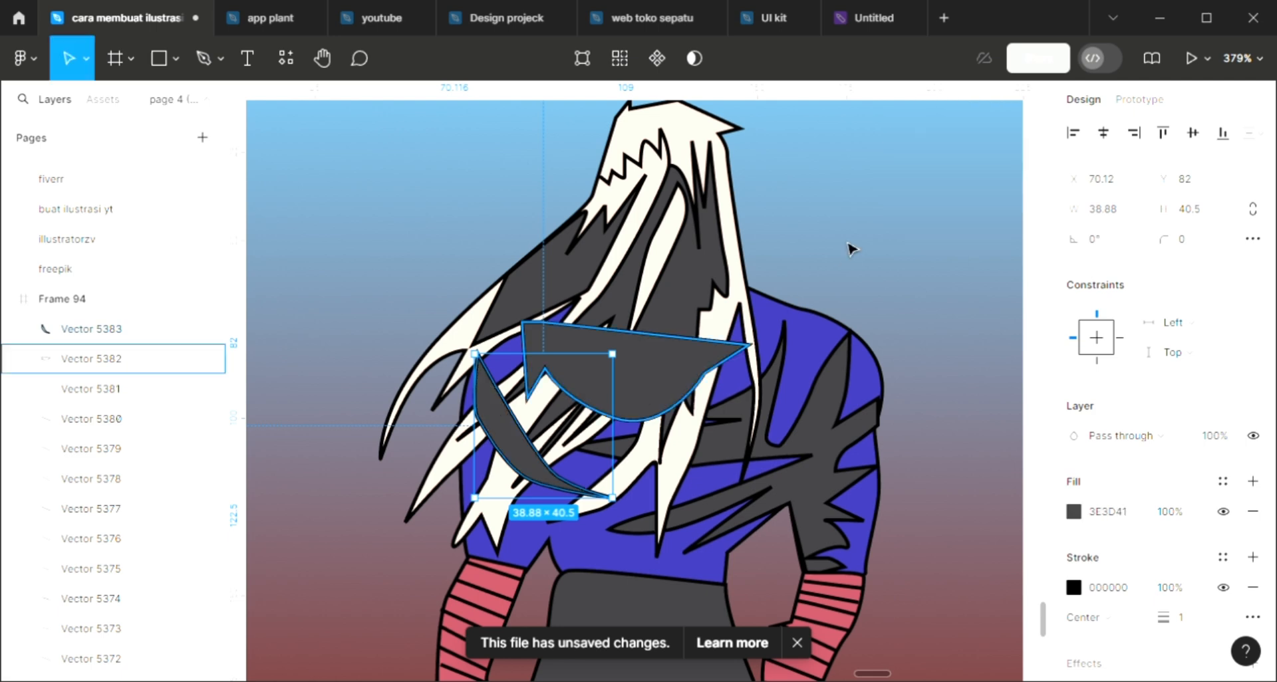
left_click(850, 248)
Draw a closed narrow shadow shape across the lower left-hand back, from the arm's outer edge to X 104.5, Y 129.
scroll(465, 459, "down", 2)
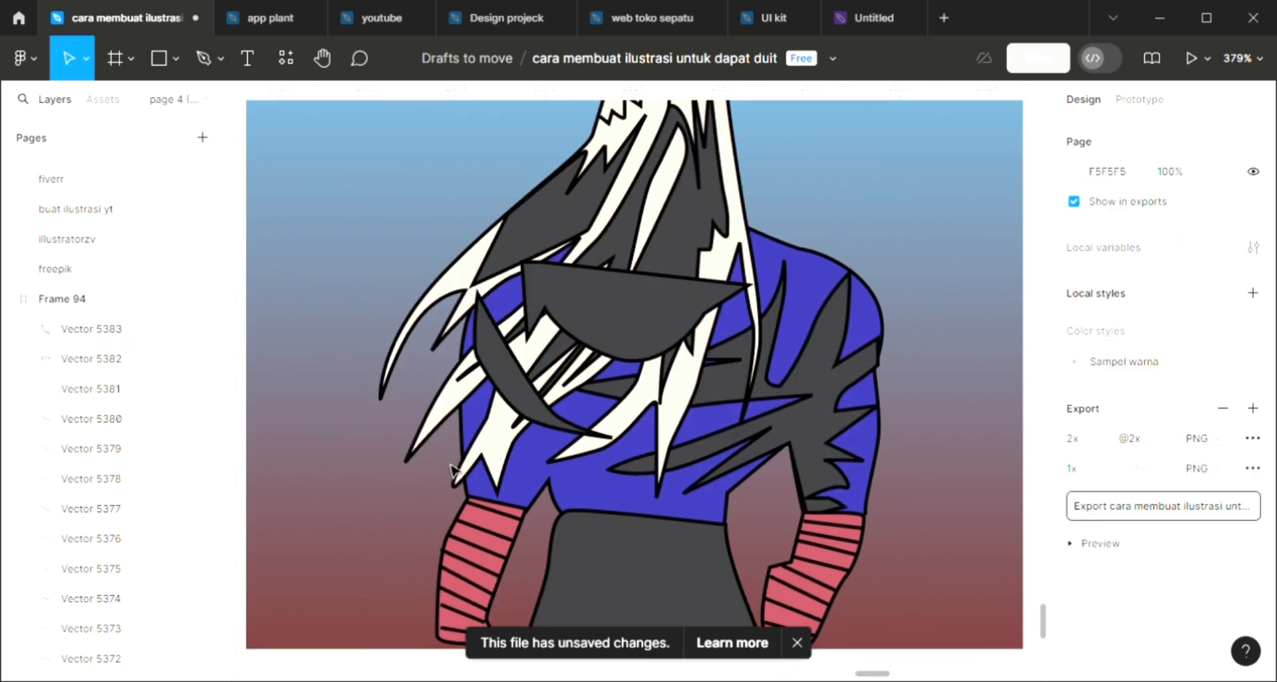
key("p")
left_click(460, 436)
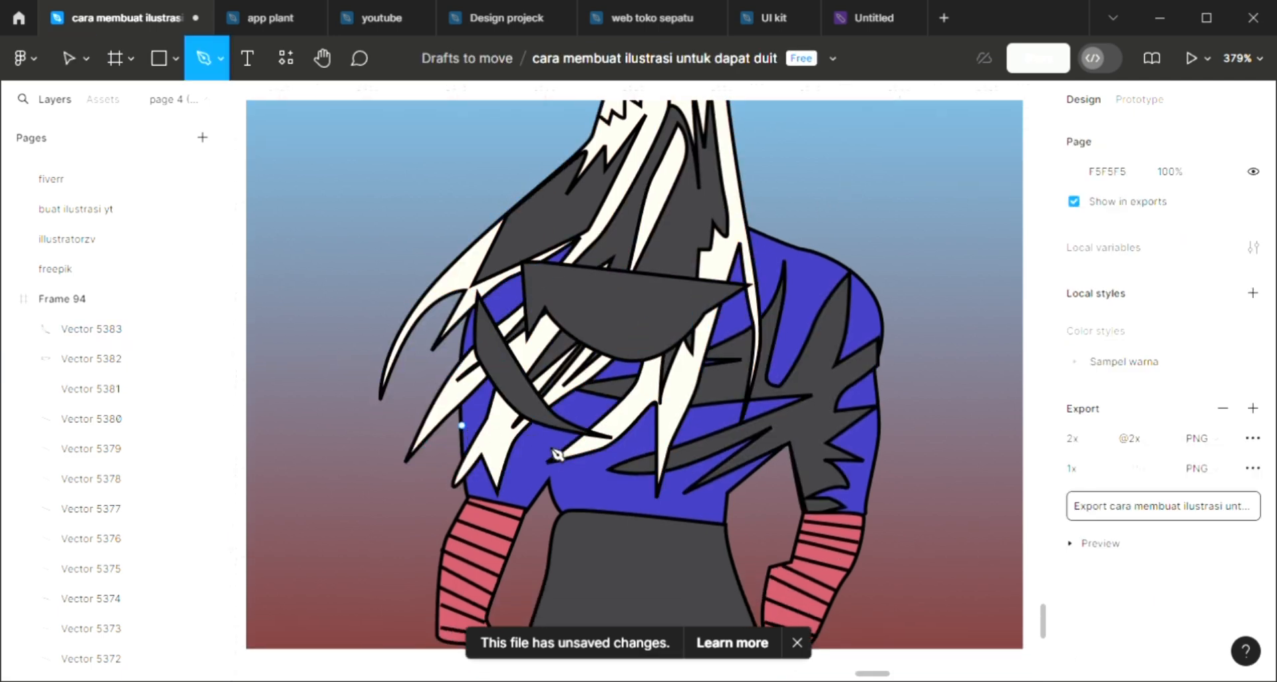
left_click(596, 461)
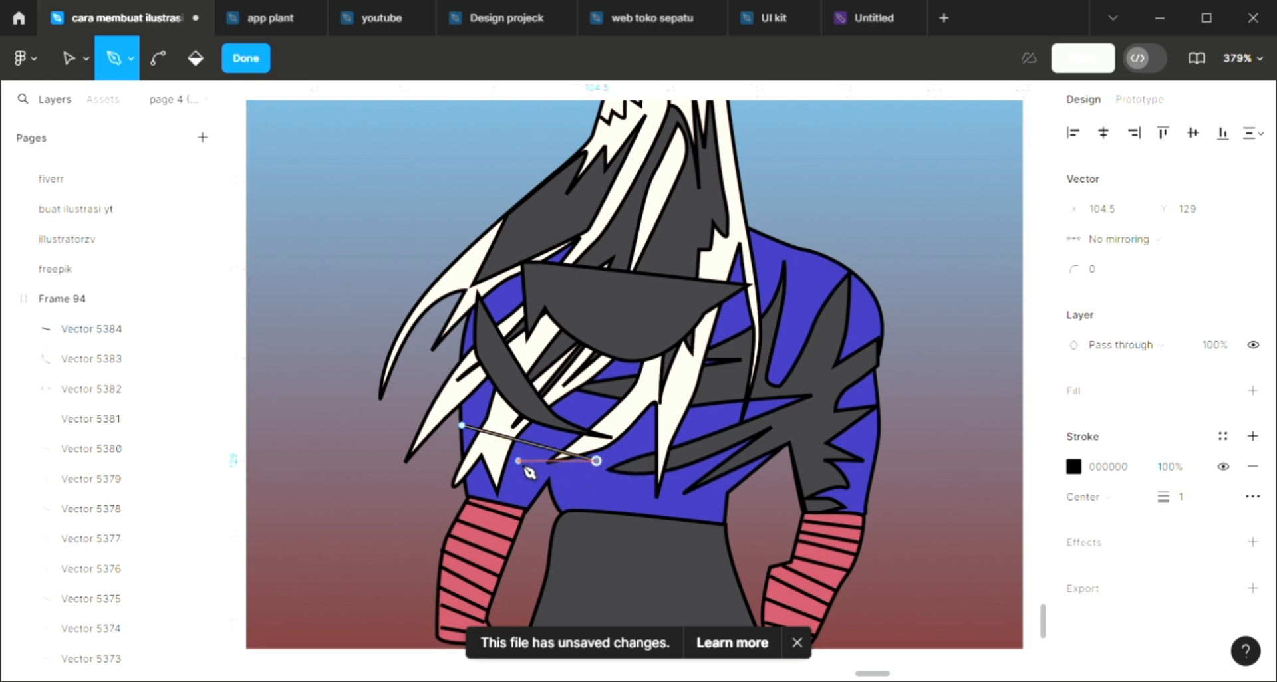
left_click_drag(515, 461, 484, 446)
left_click(462, 426)
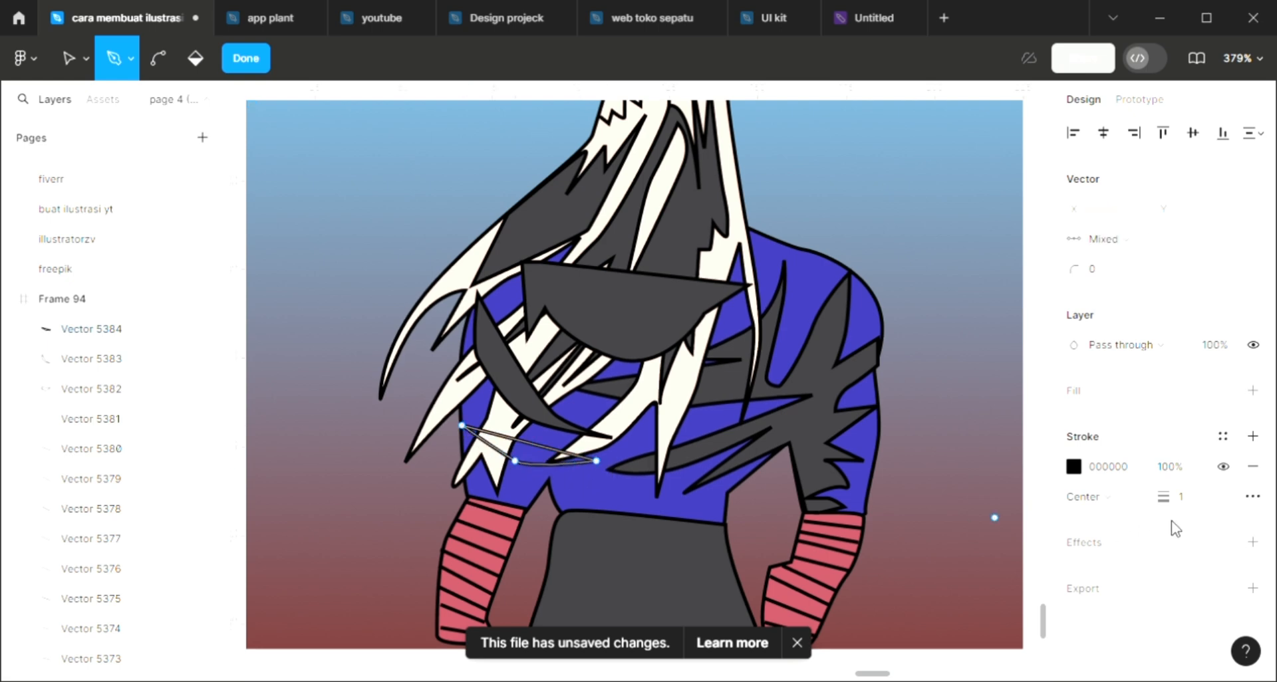
Fill the narrow lower-back shape with dark grey 3E3D41 sampled from the upper-back shape and leave vector editing.
left_click(1253, 390)
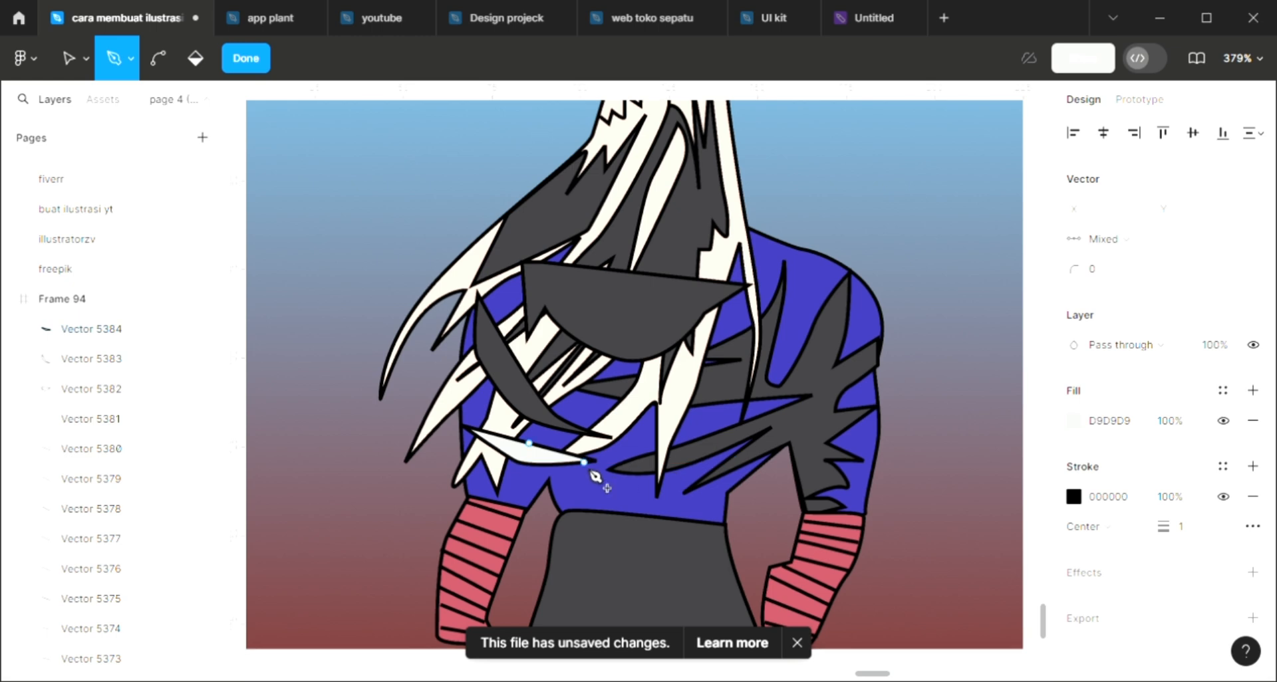
key("i")
left_click(627, 351)
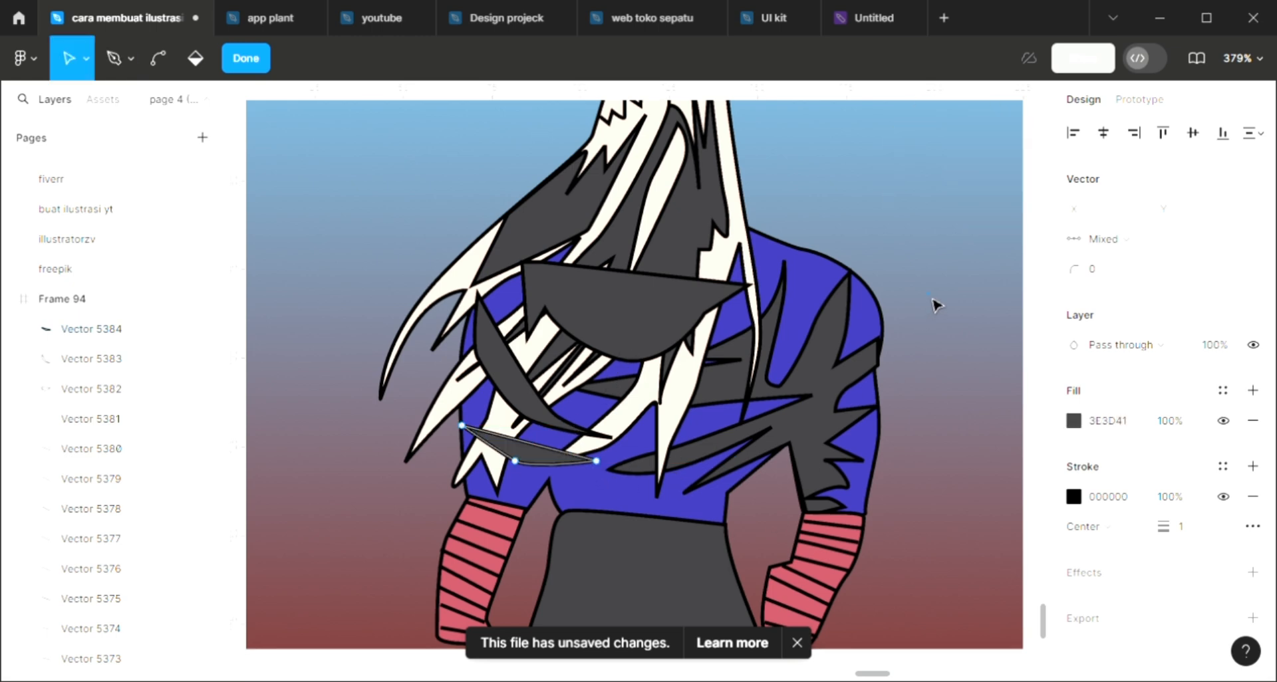
scroll(748, 476, "down", 3)
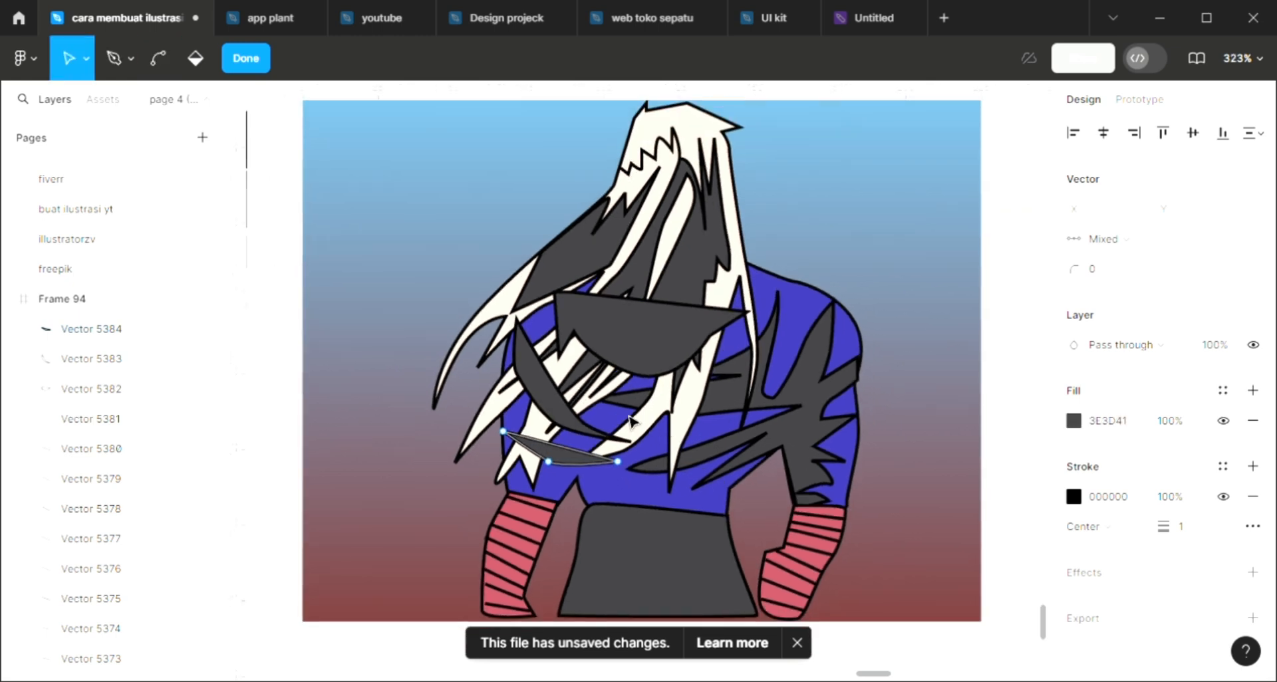
key("Escape")
key("Escape")
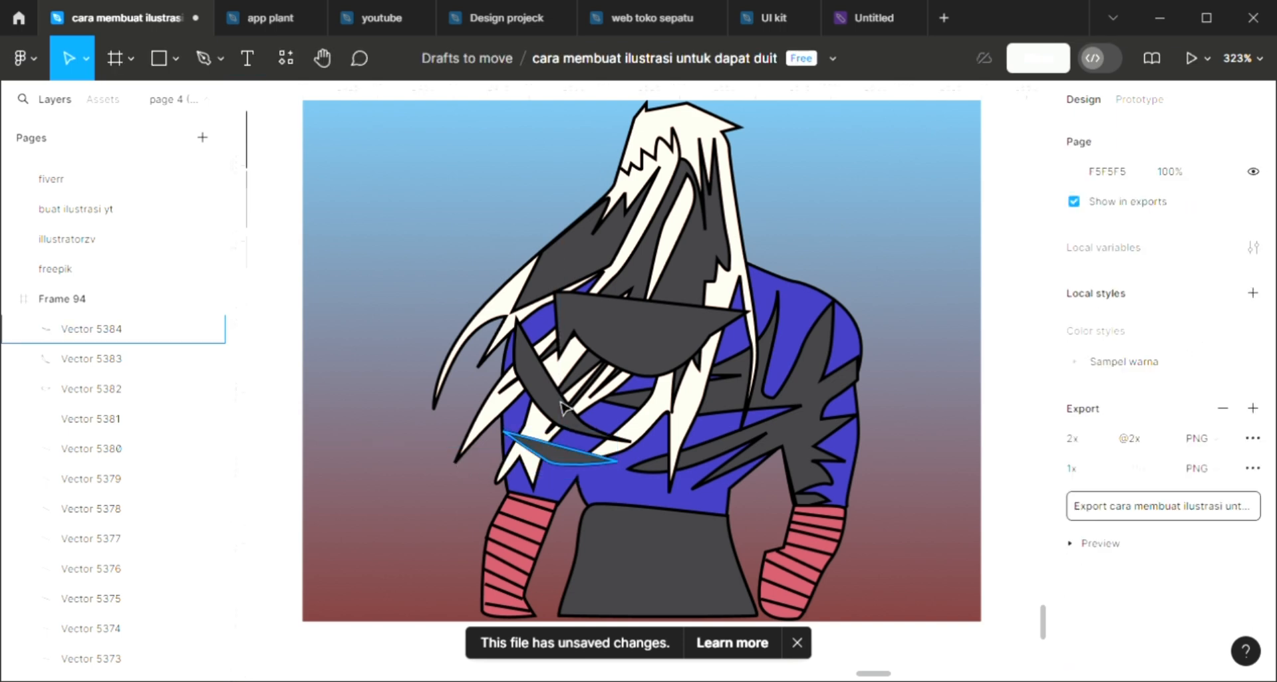
Send the three new dark grey shadow shapes to the back of Frame 94 and the blue torso shape behind them.
left_click(563, 407)
left_click(610, 351, "shift")
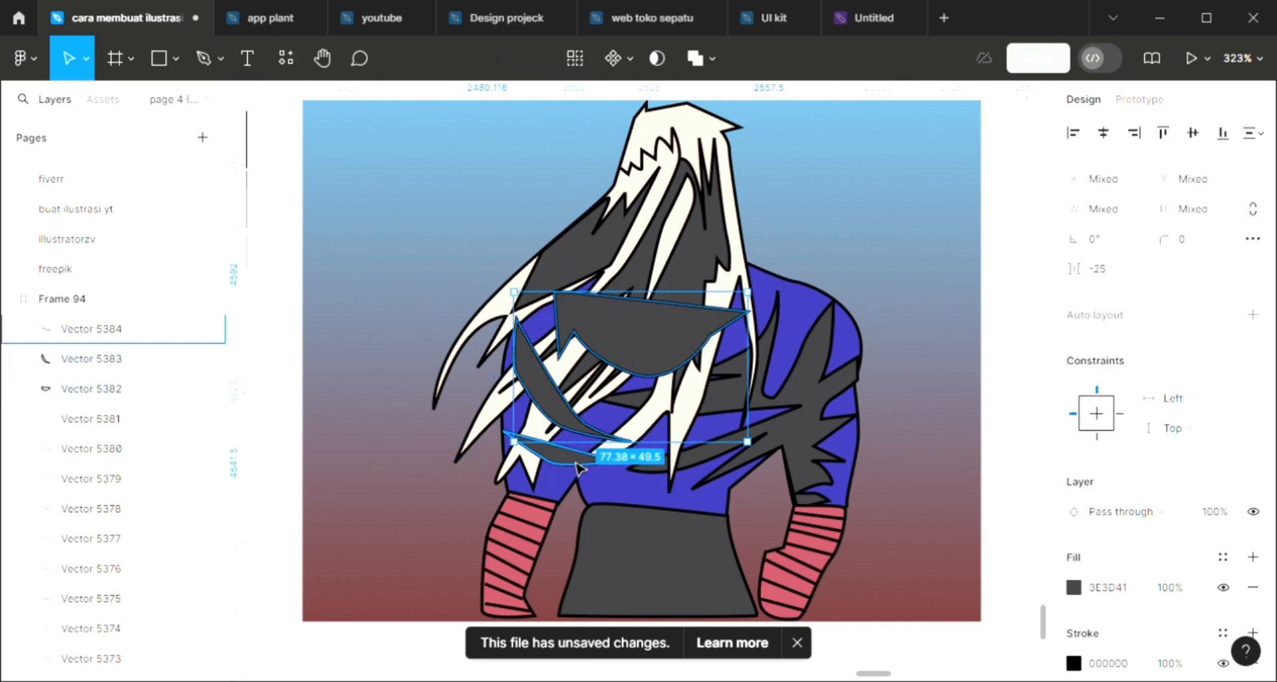
left_click(576, 468, "shift")
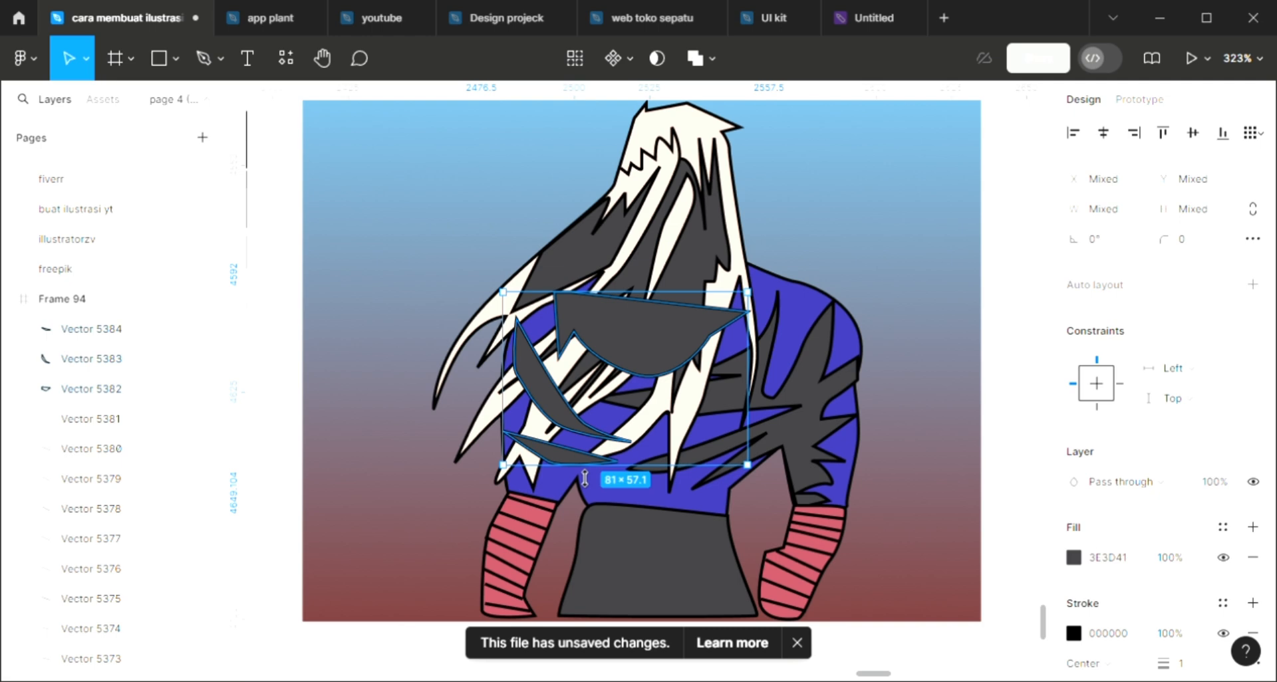
key("[")
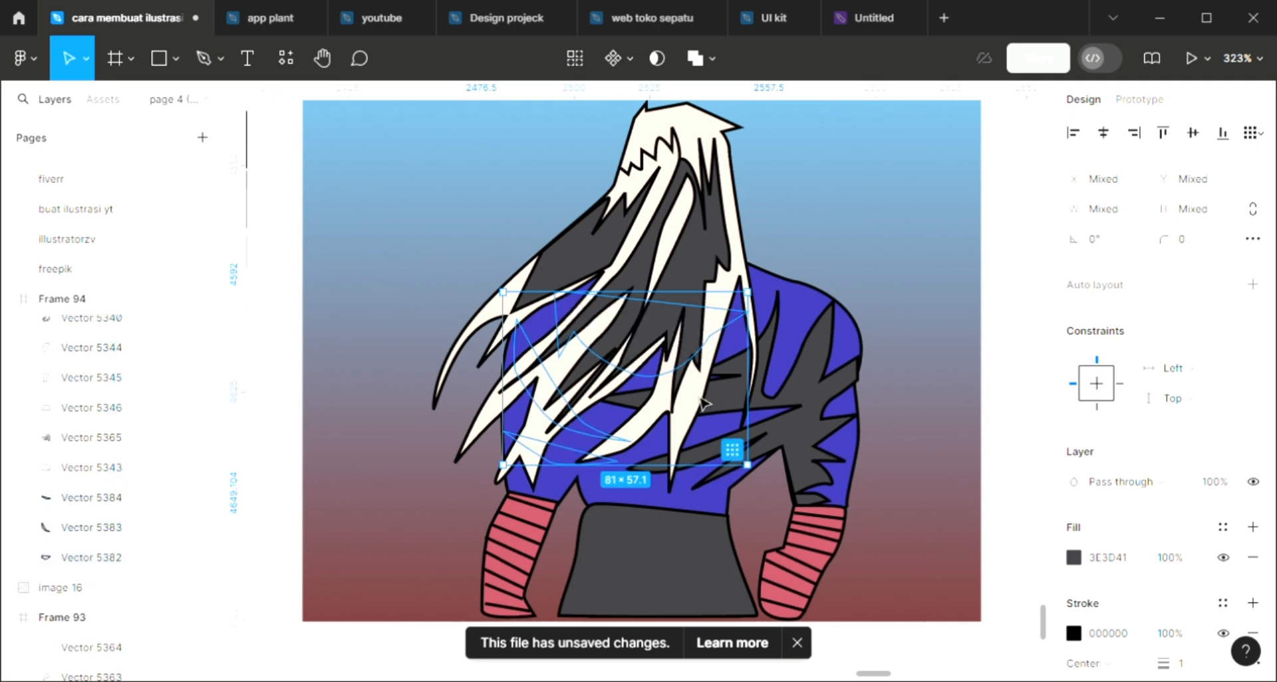
left_click(821, 305)
key("[")
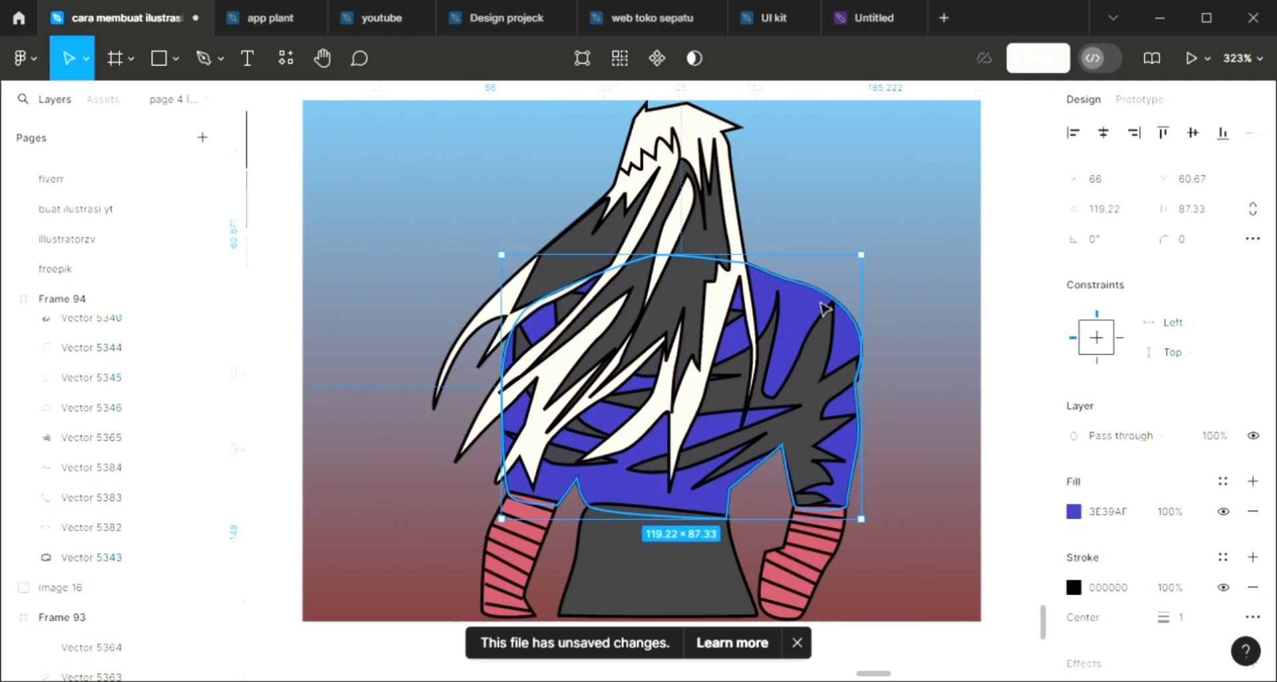
left_click(949, 290)
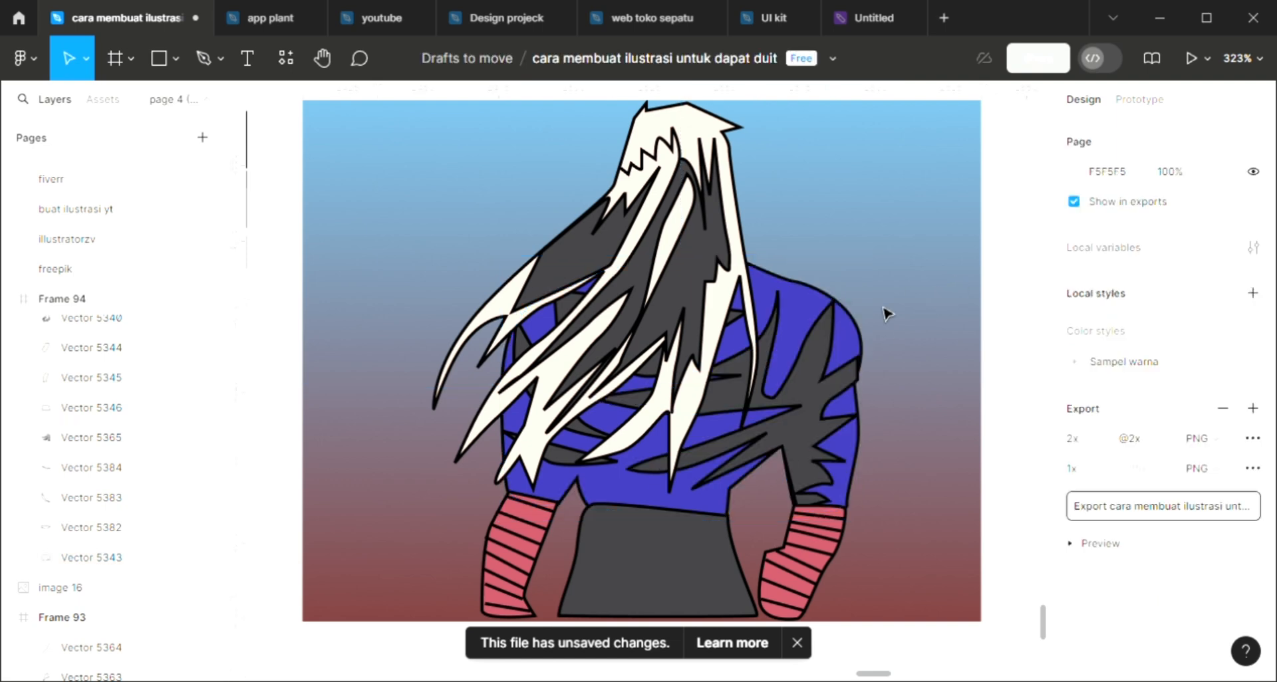
Start a new outline with a jagged upper edge across the shirt's lower hem, from above the waistband to X 138.5, Y 150.
scroll(731, 399, "right", 2)
scroll(731, 399, "up", 1)
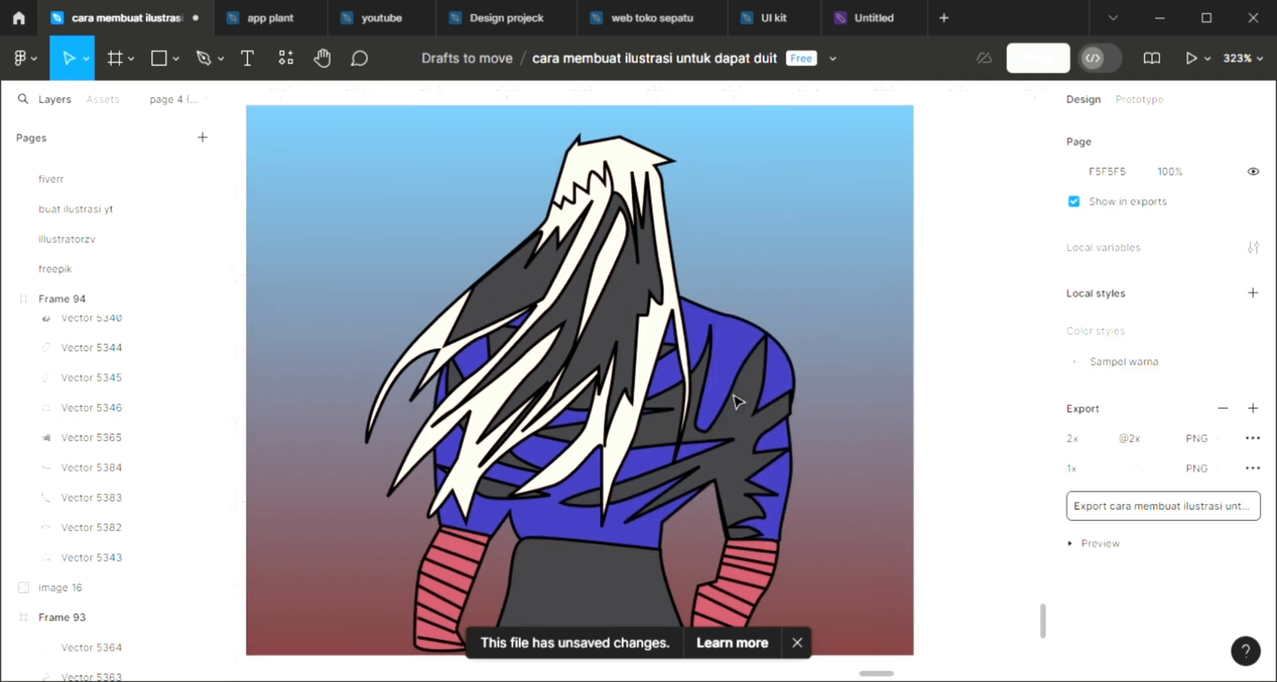
key("p")
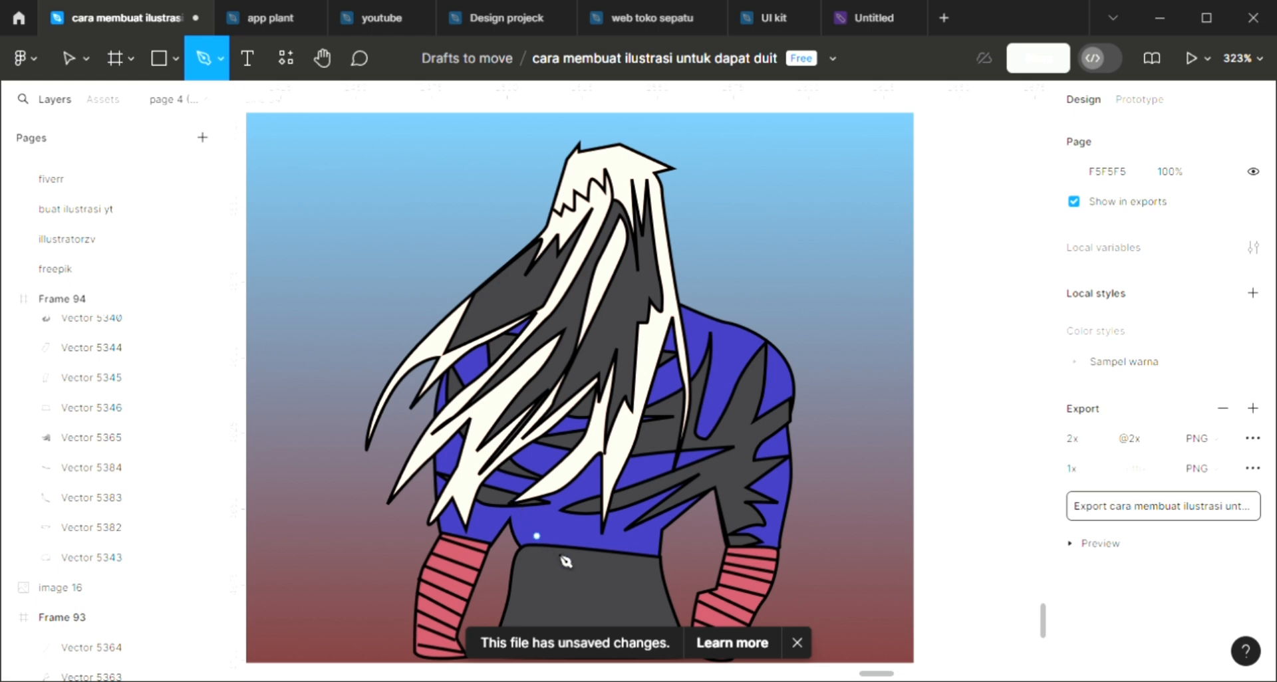
scroll(565, 562, "up", 3)
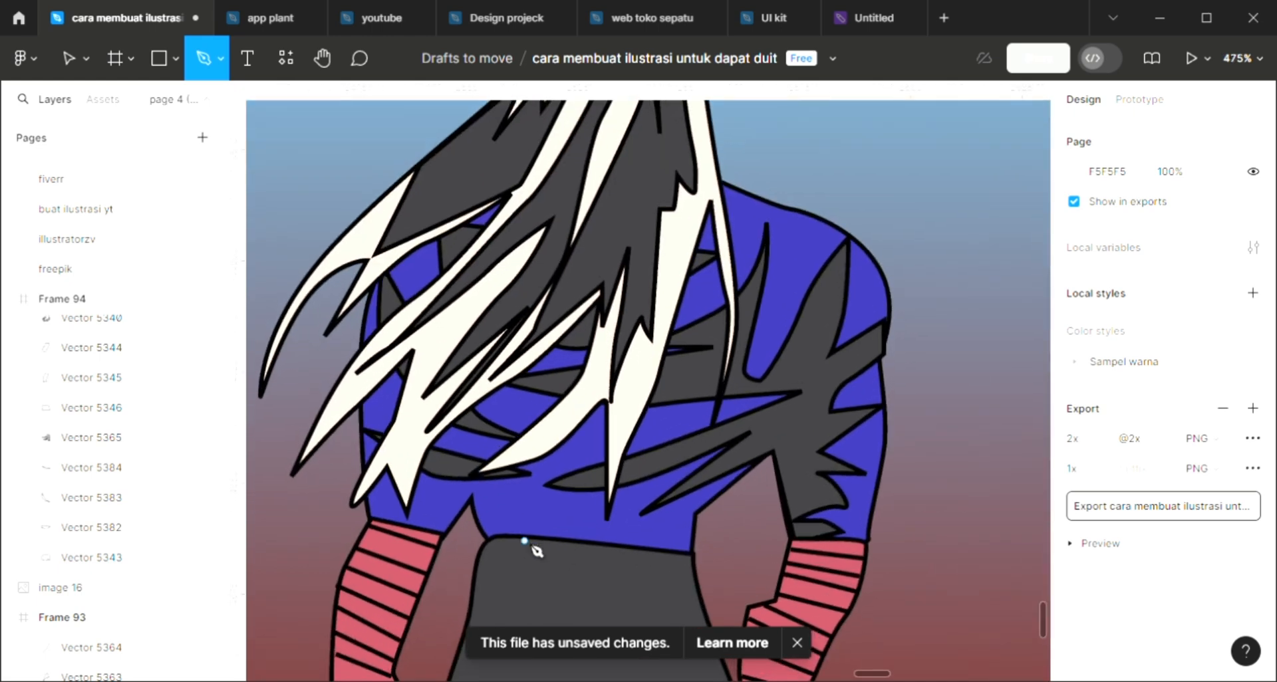
left_click(495, 498)
left_click(524, 540)
left_click(566, 556)
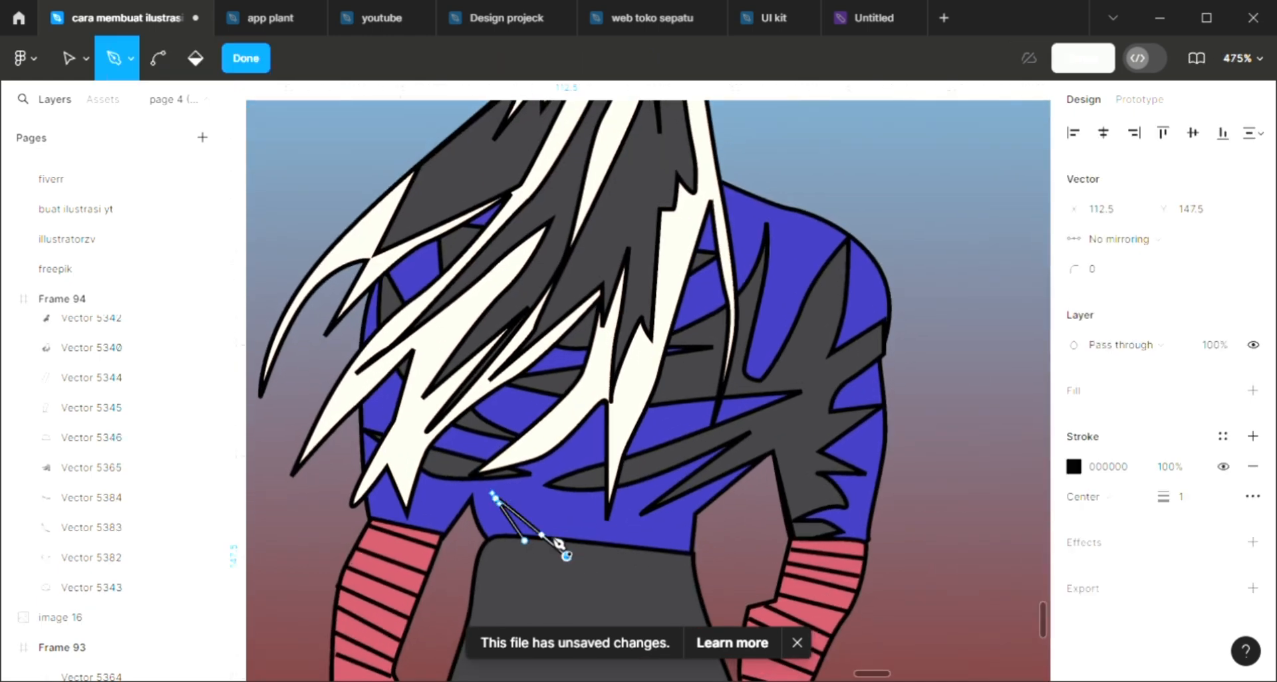
left_click(566, 498)
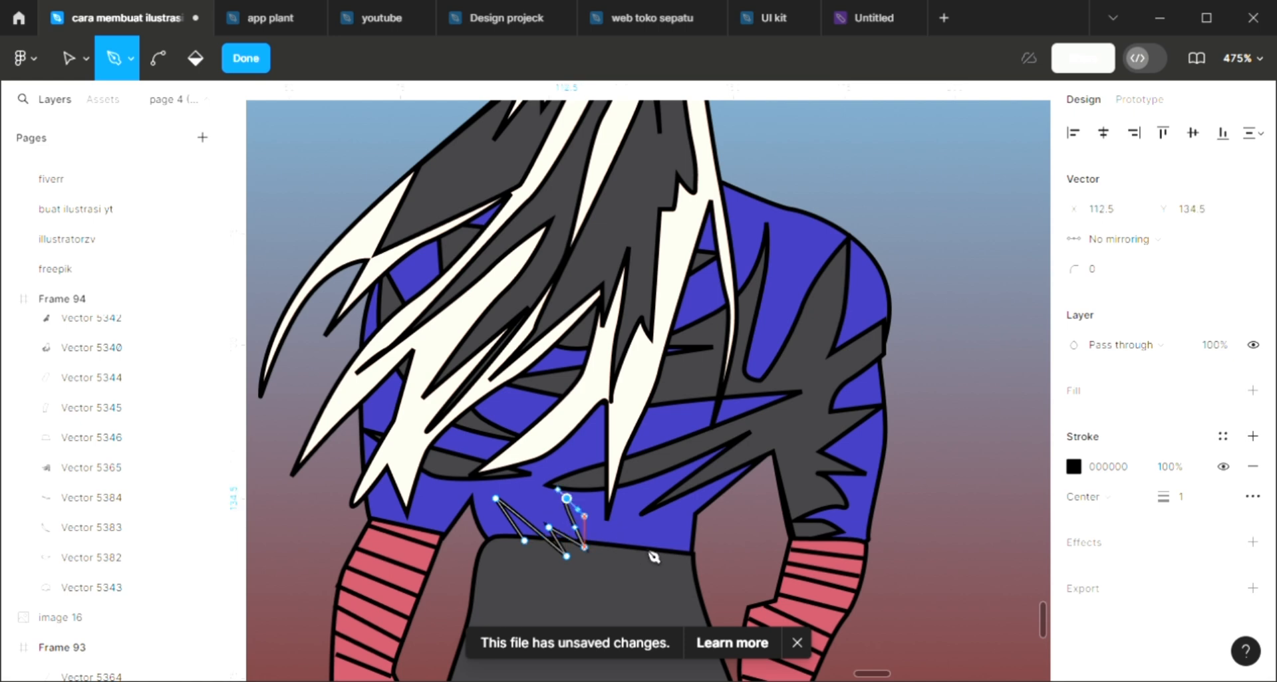
left_click(681, 567)
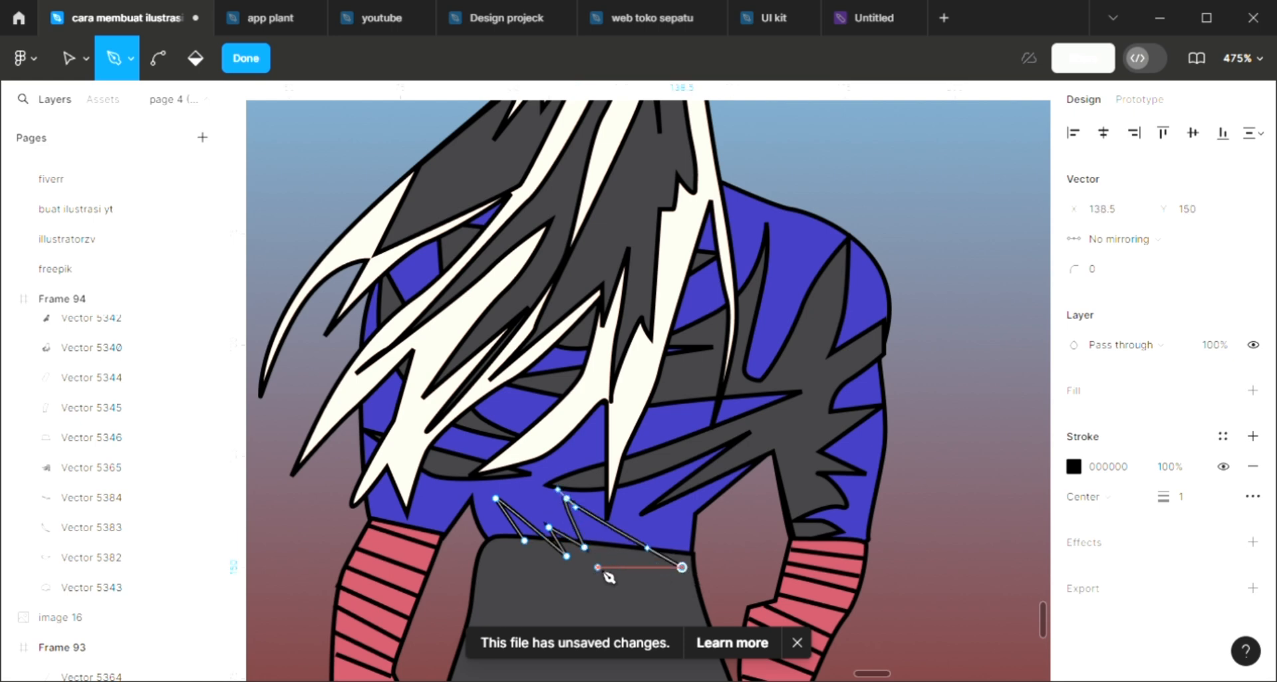
Continue the outline with a zigzag down the right of the trousers and a curve along their base to X 85.5, Y 177.
scroll(598, 568, "down", 2)
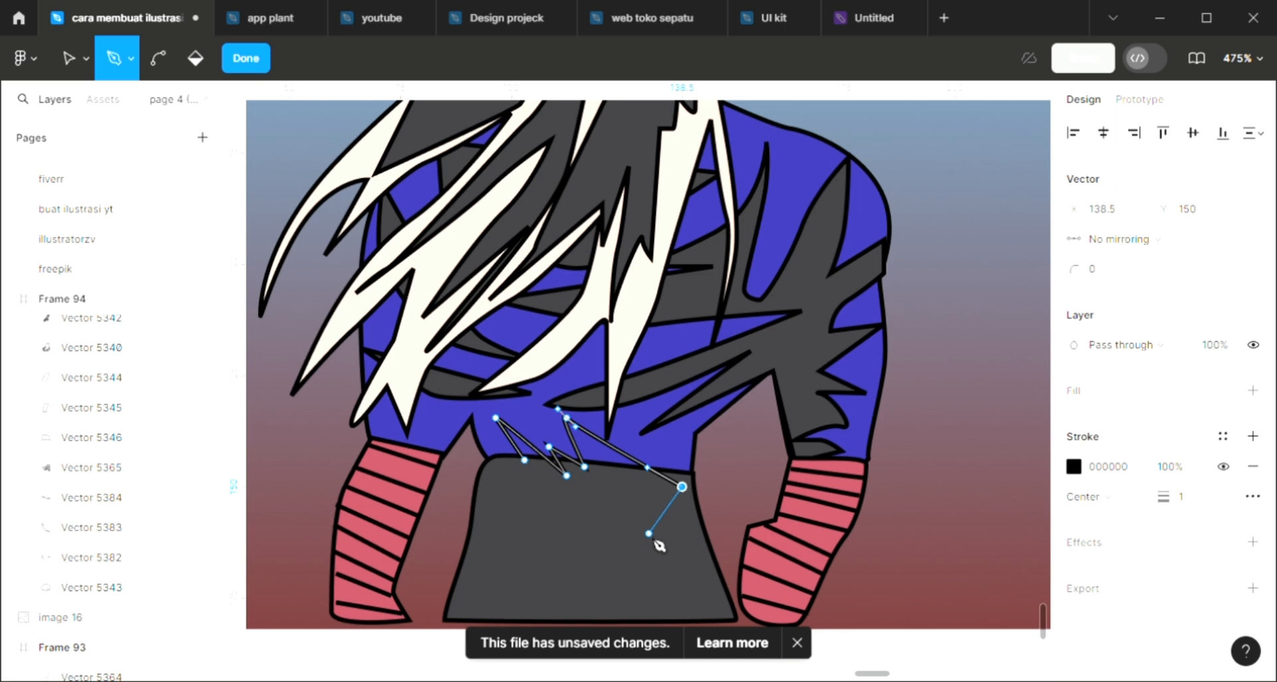
left_click(607, 513)
left_click(664, 513)
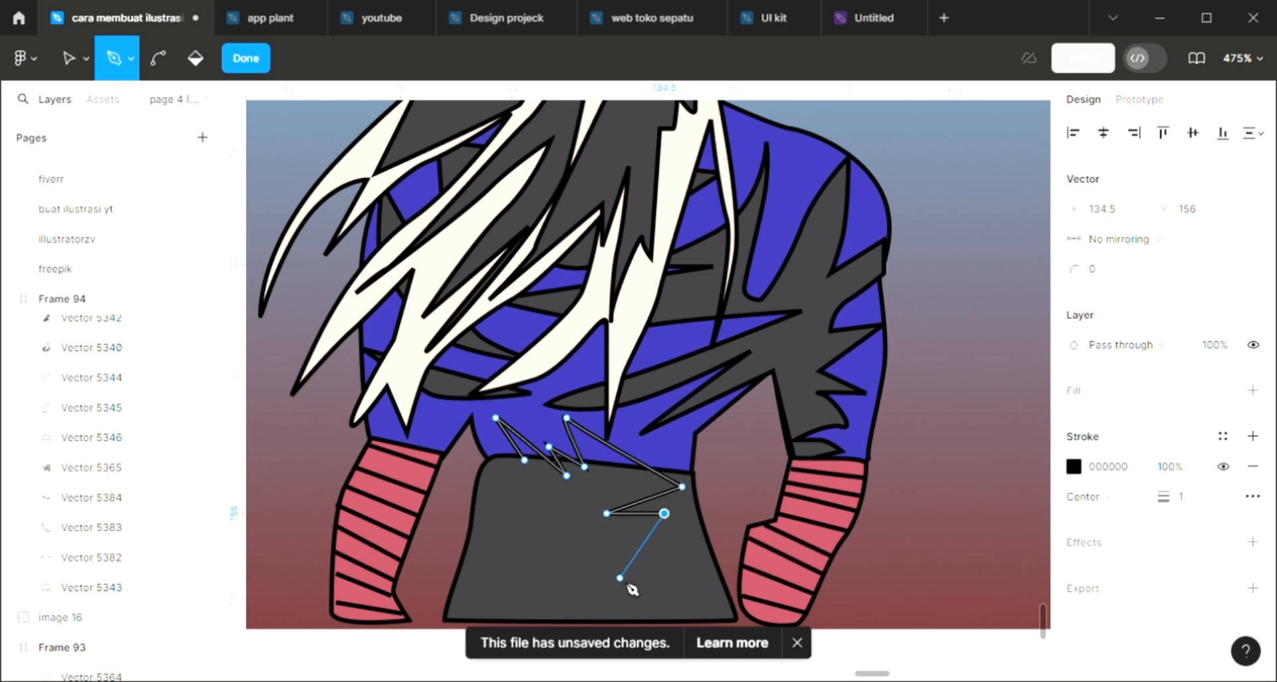
left_click(619, 578)
left_click(675, 558)
left_click_drag(502, 607, 468, 608)
left_click(447, 607)
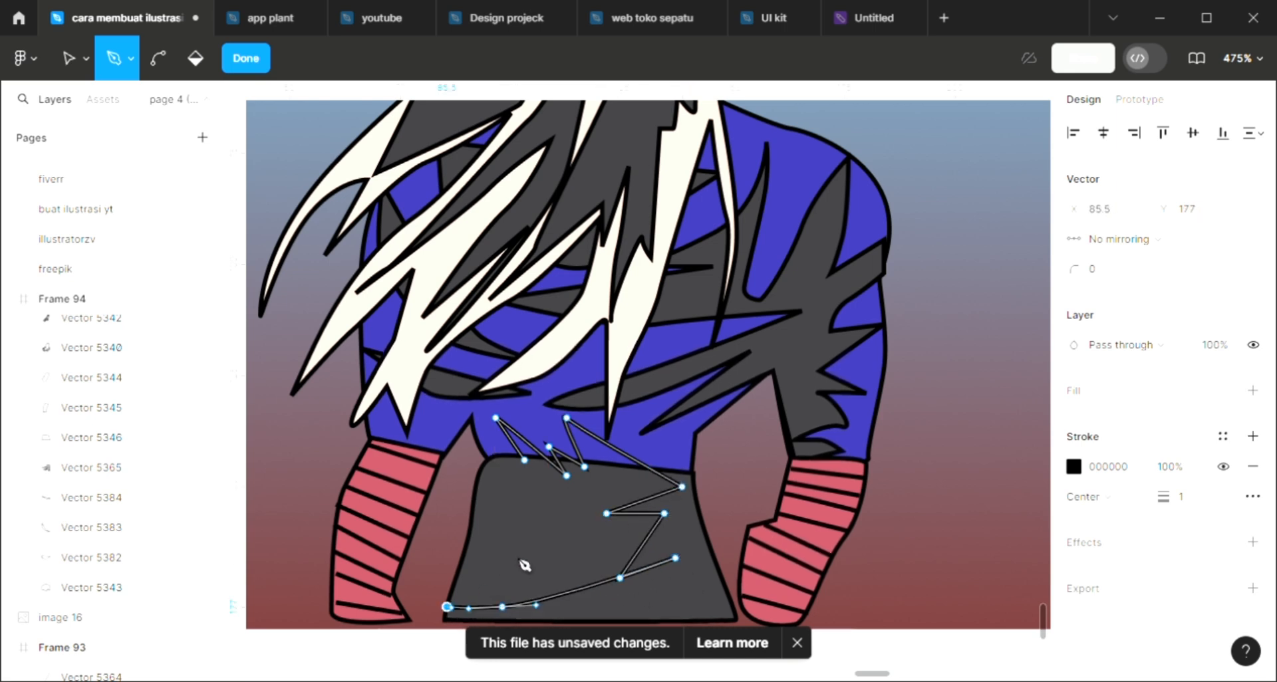
Close the jagged trouser outline up its left side, with a curved notch at X 98, Y 157.5.
left_click(507, 559)
left_click(535, 536)
left_click_drag(502, 520, 517, 506)
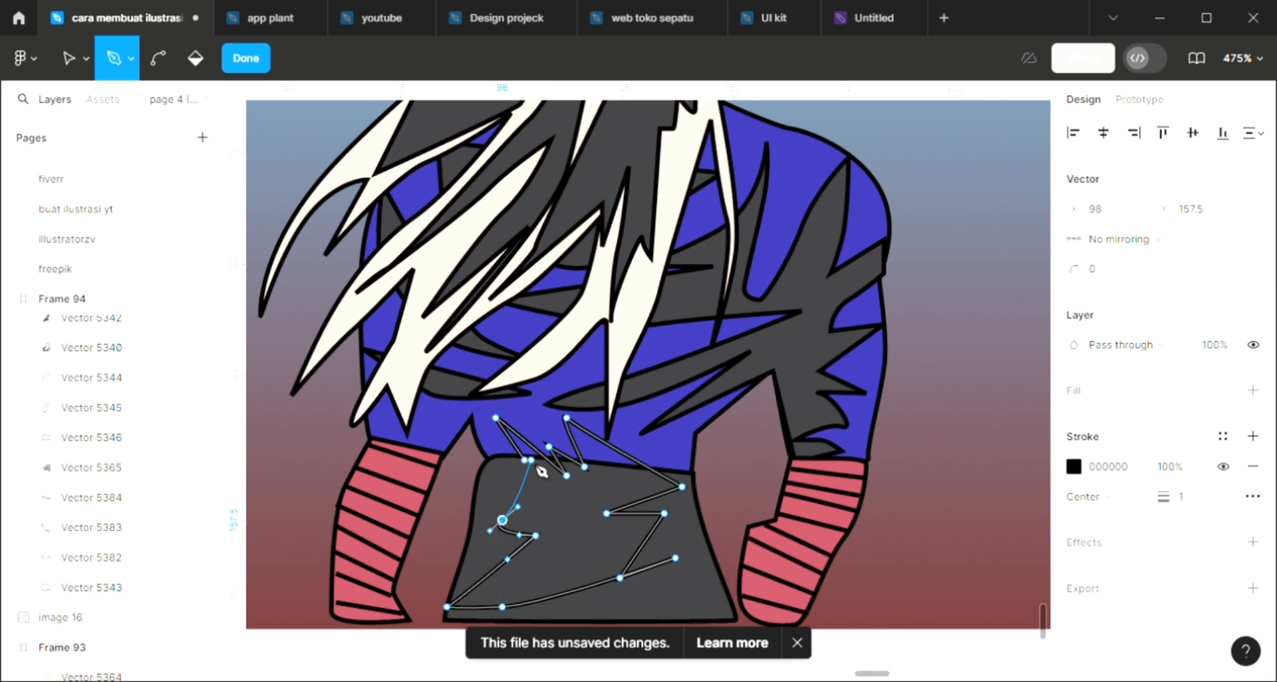
left_click(530, 461)
key("ctrl+z")
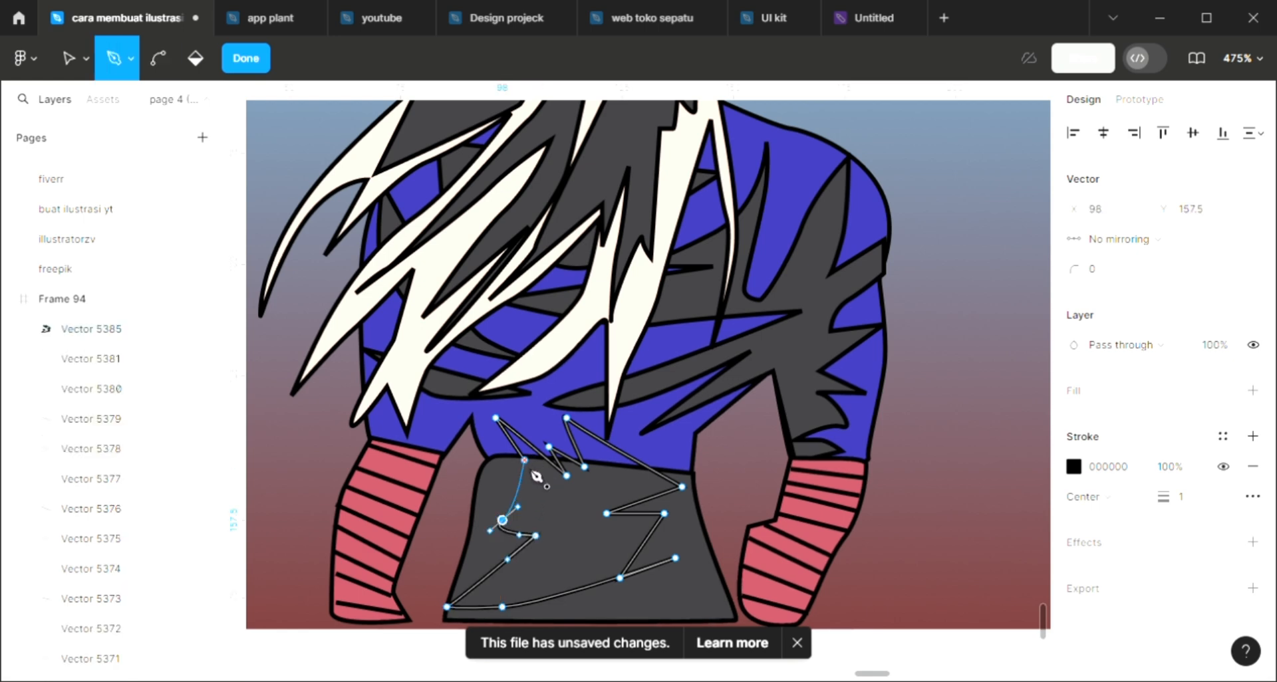
left_click(532, 472)
Fill the jagged trouser shape with near-black 111111 at 100% opacity and deselect it.
left_click(1253, 391)
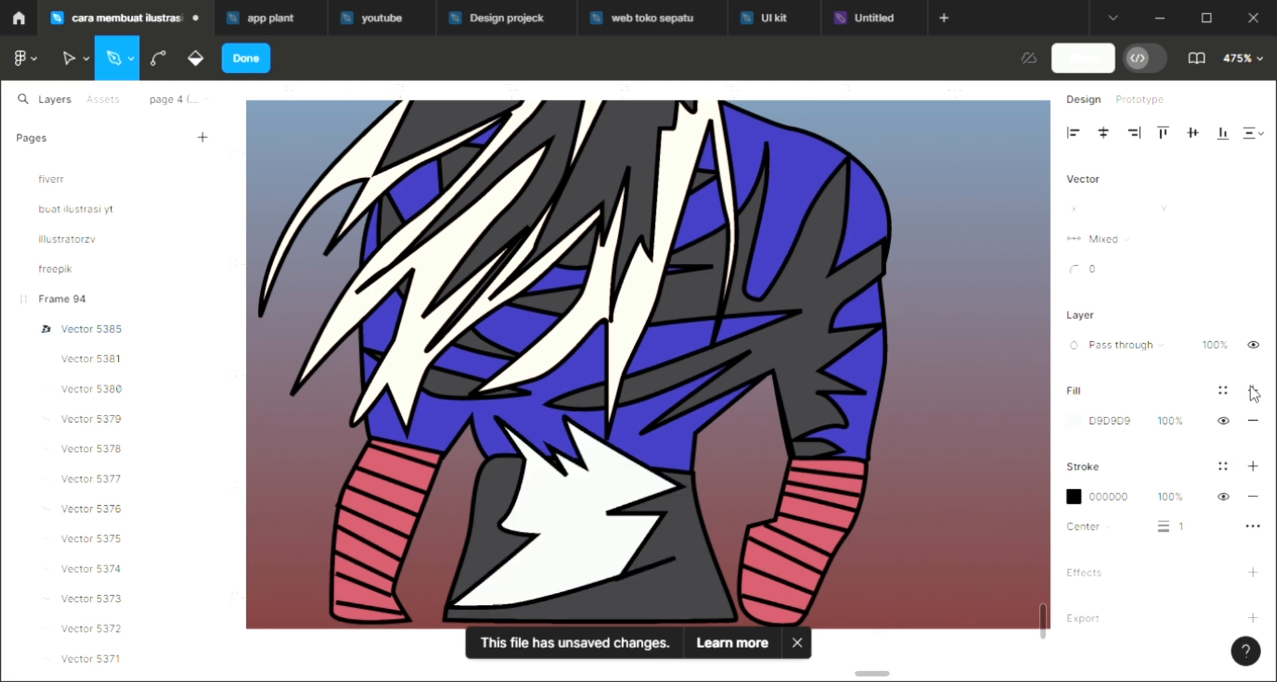
left_click(1107, 421)
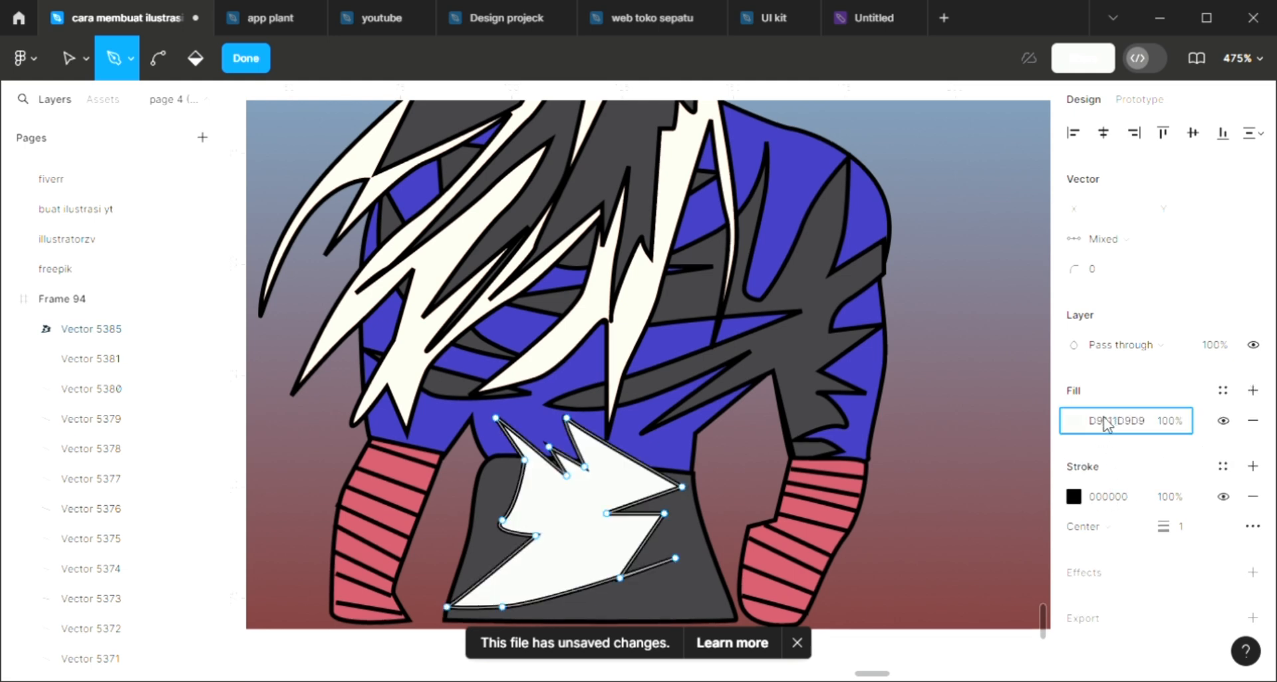
key("Return")
key("Escape")
left_click(1121, 522)
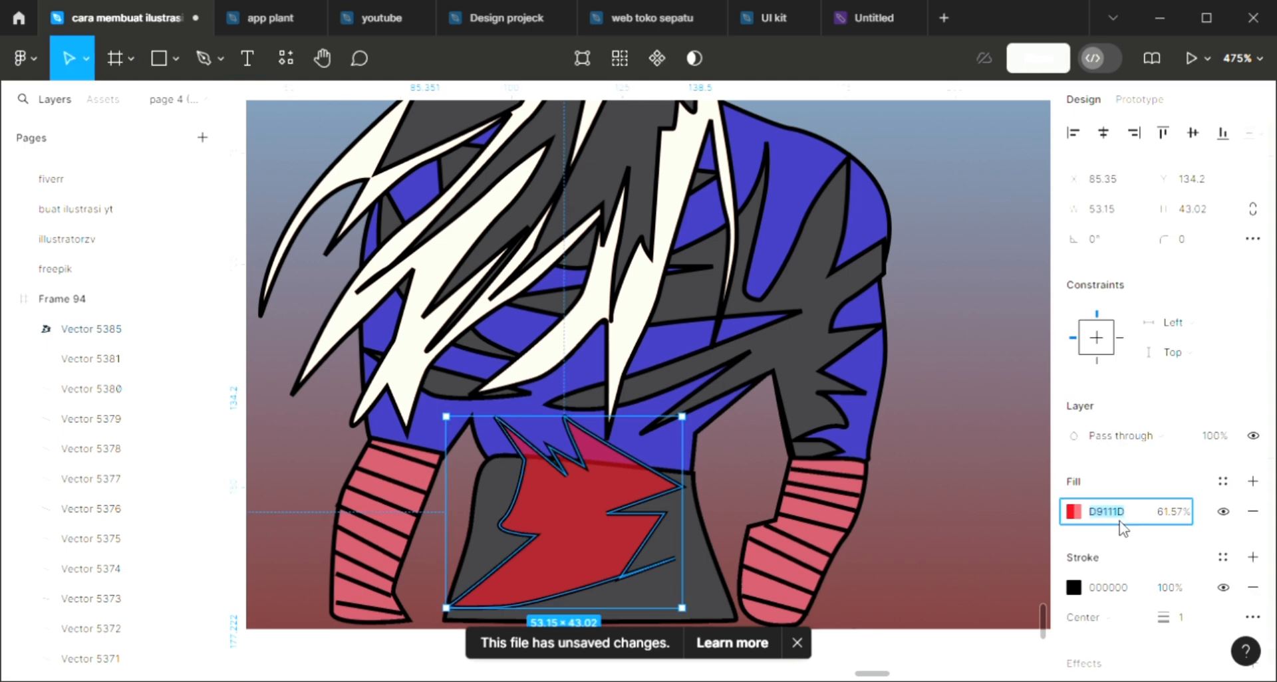
type("111")
key("Return")
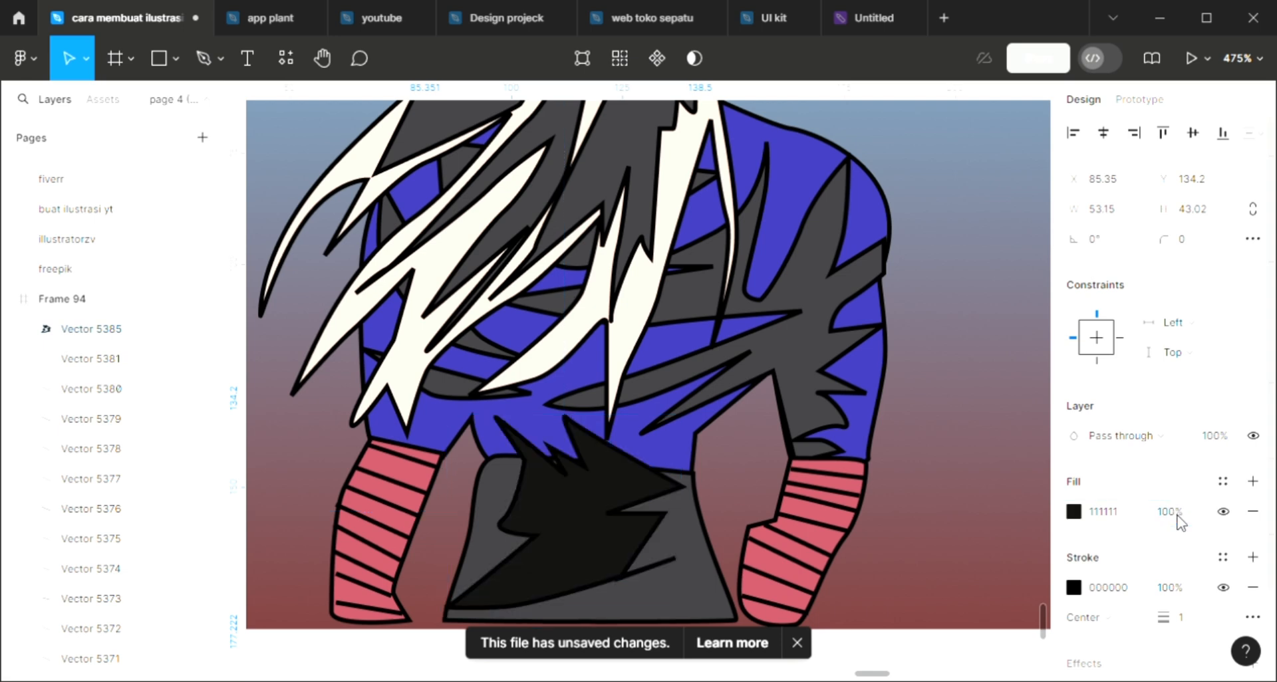
left_click(1022, 484)
Draw a short curved hair strand about 5 × 7 on the right of the crown, at X 132, Y 15.5.
scroll(1022, 483, "down", 5)
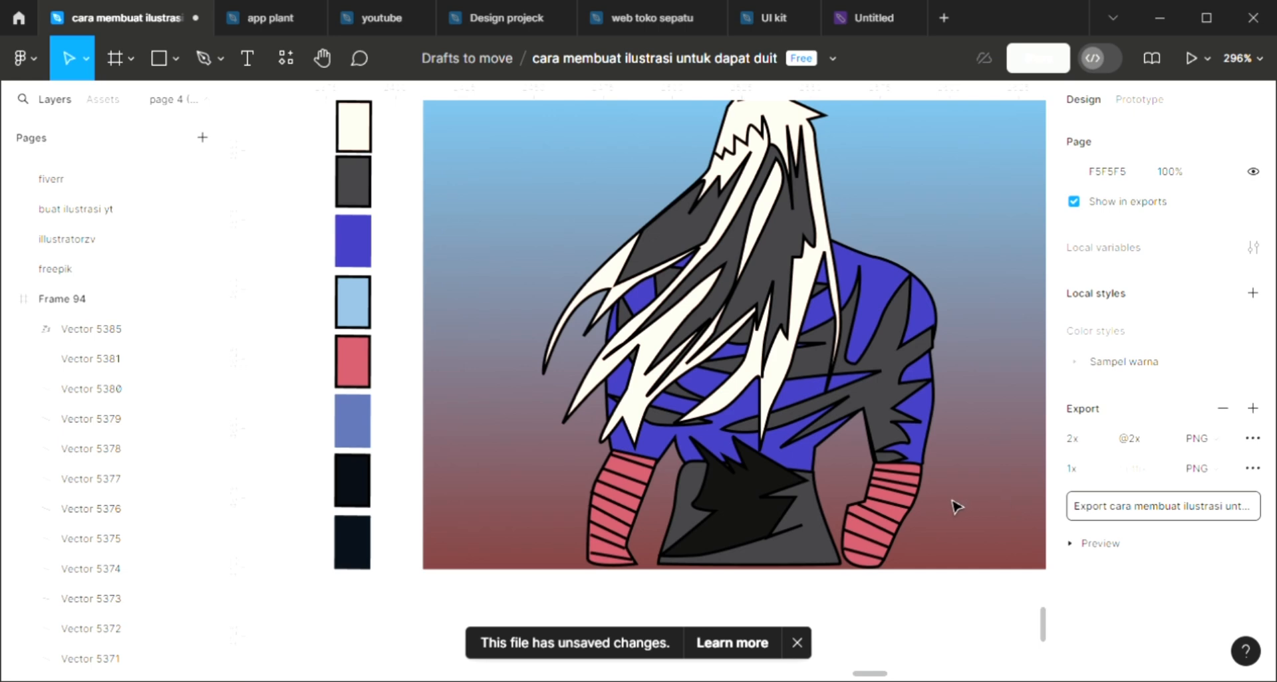
scroll(955, 507, "up", 2)
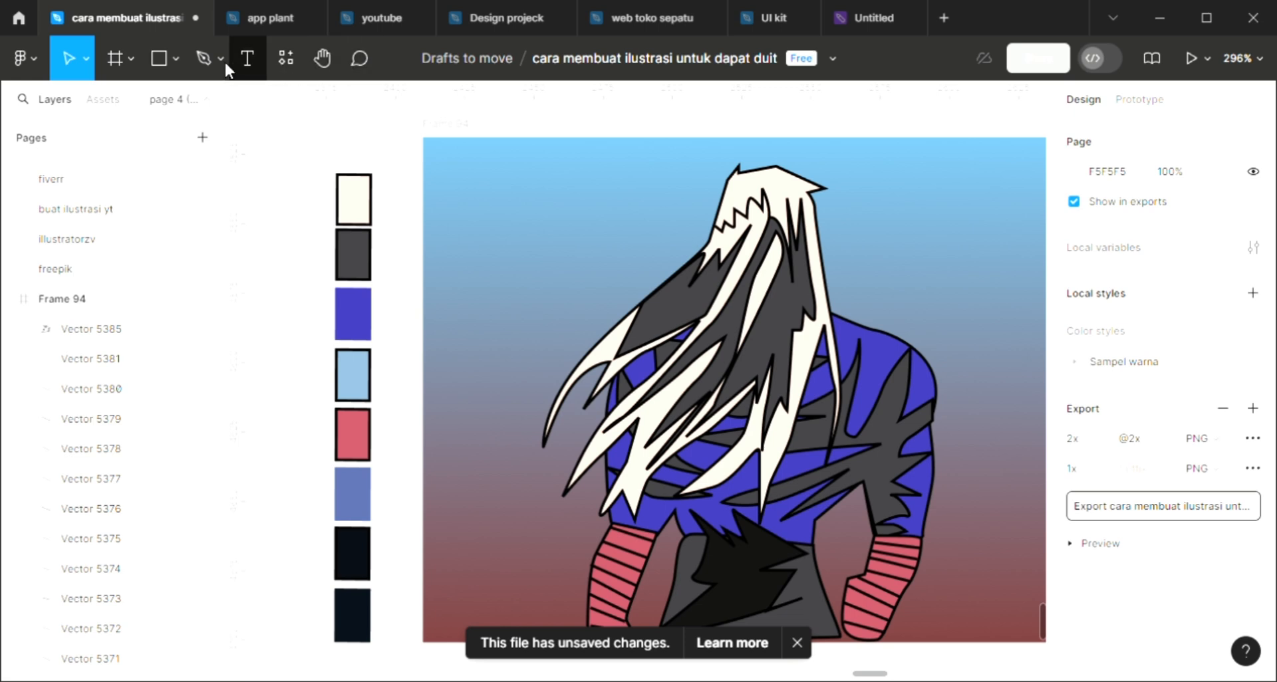
left_click(200, 60)
scroll(696, 443, "right", 2)
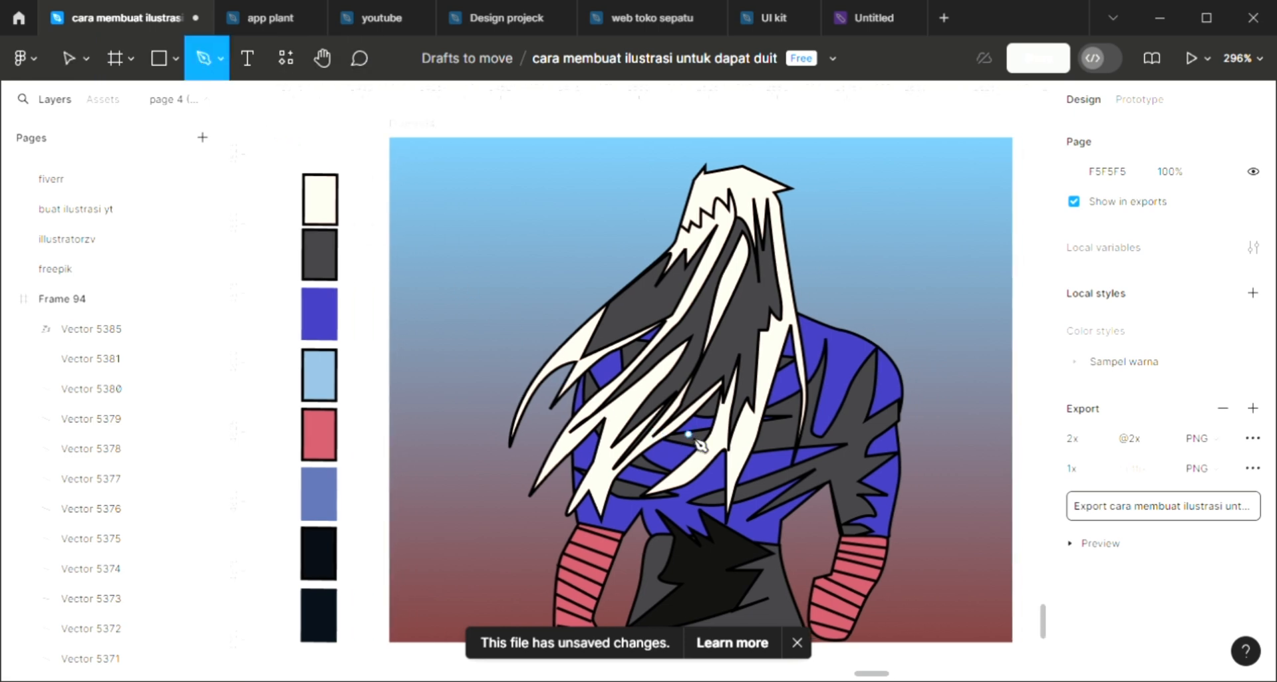
scroll(783, 405, "up", 3)
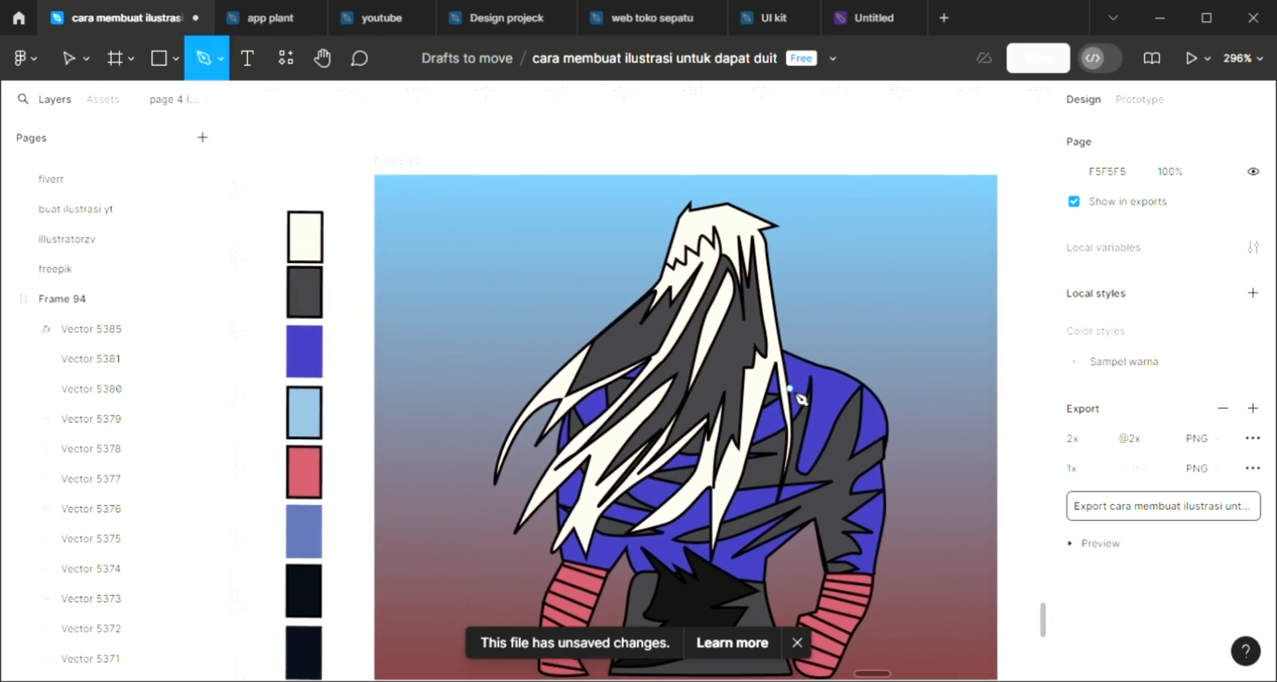
scroll(763, 270, "up", 2)
scroll(763, 269, "up", 3)
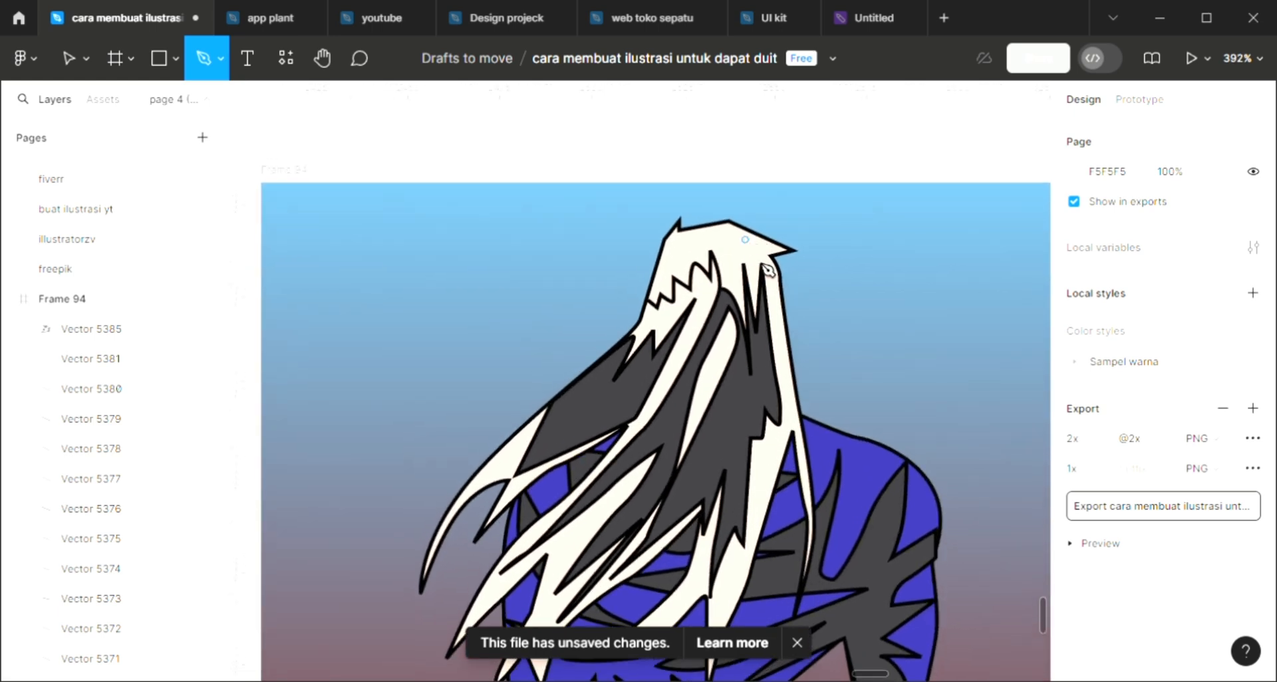
left_click(762, 265)
key("Escape")
Draw two curved strands on the crown, one from its top edge to X 132, Y 26 and one starting at X 118, Y 14.
key("p")
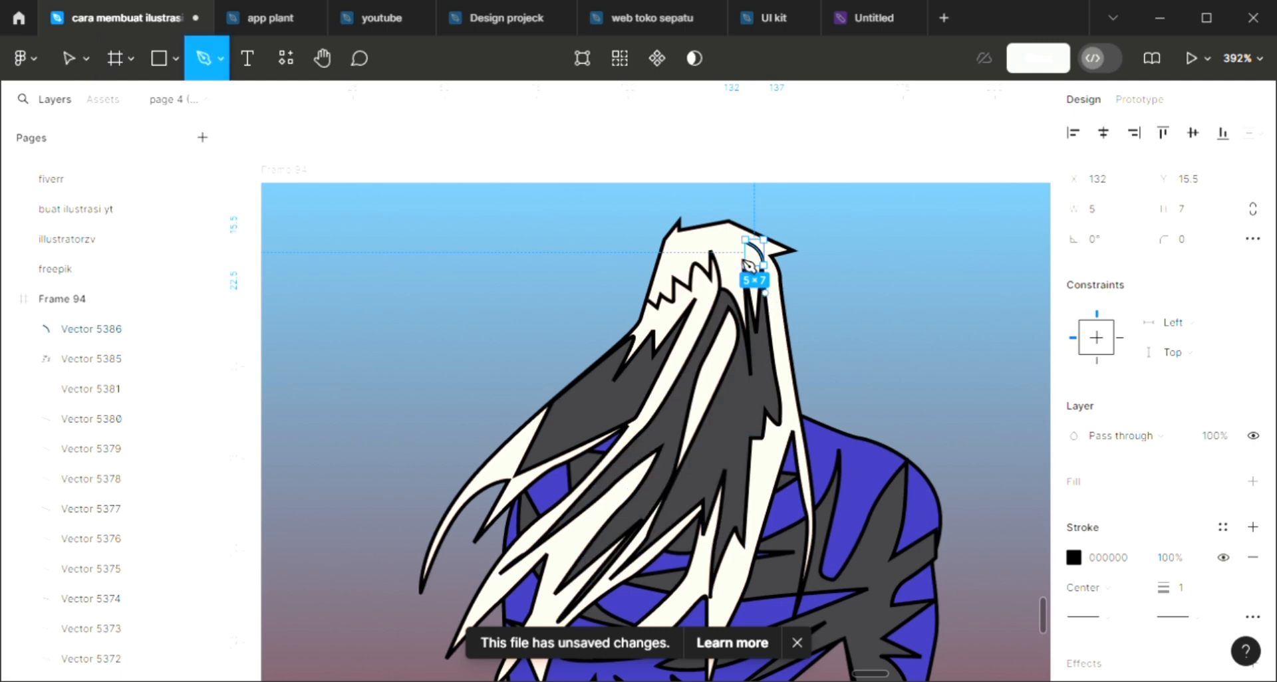
left_click(715, 227)
left_click_drag(745, 278, 754, 306)
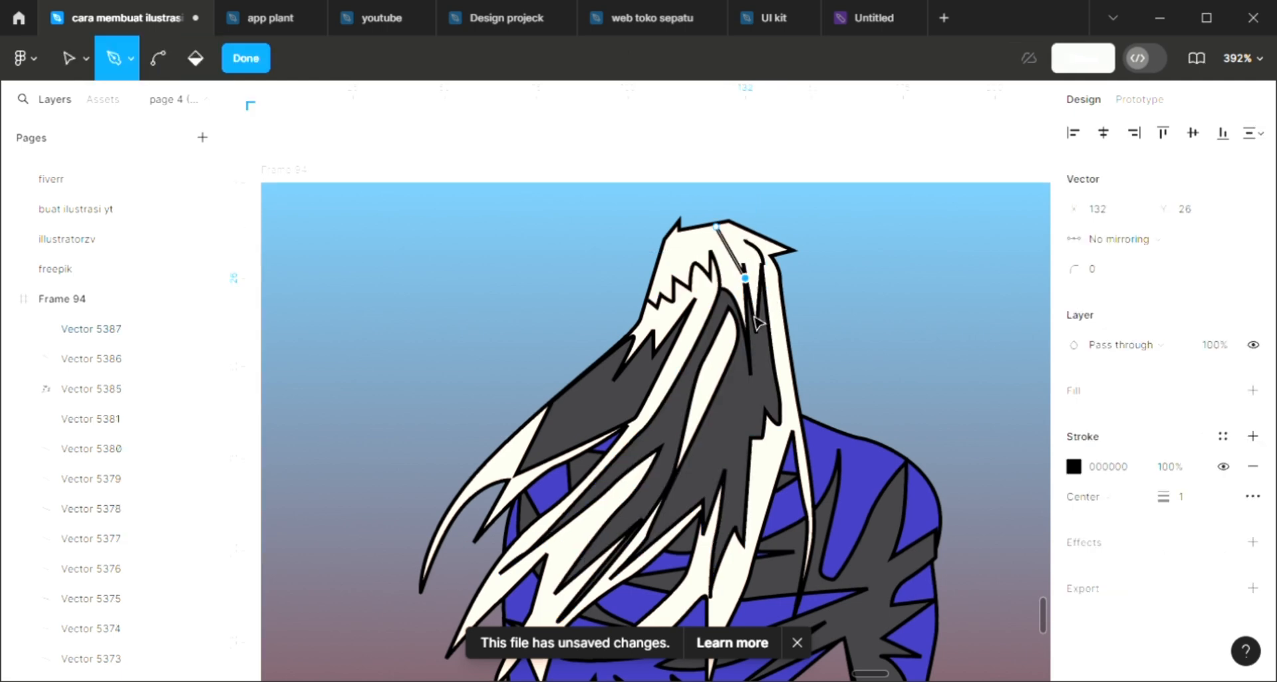
key("Escape")
key("p")
left_click(693, 234)
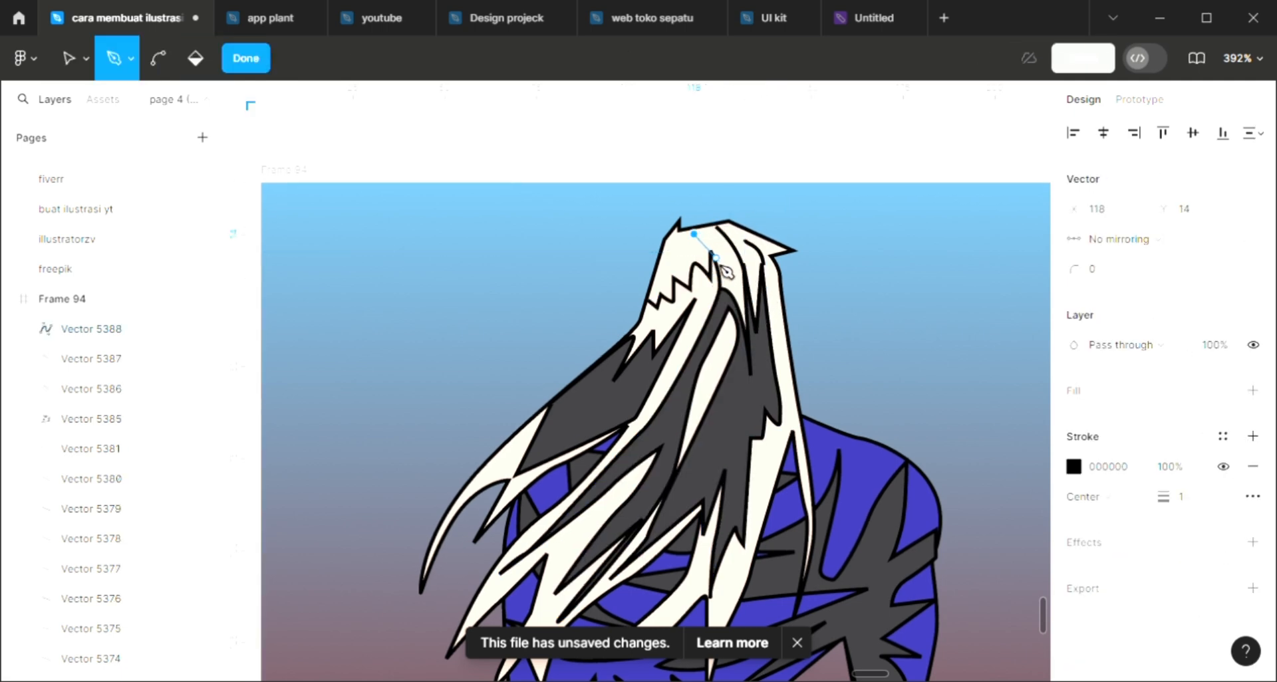
left_click_drag(715, 258, 728, 291)
key("Escape")
Draw a curved strand from X 111, Y 15 on the crown's left and a short one about 3 × 6.5 below it, then deselect.
key("p")
left_click(669, 238)
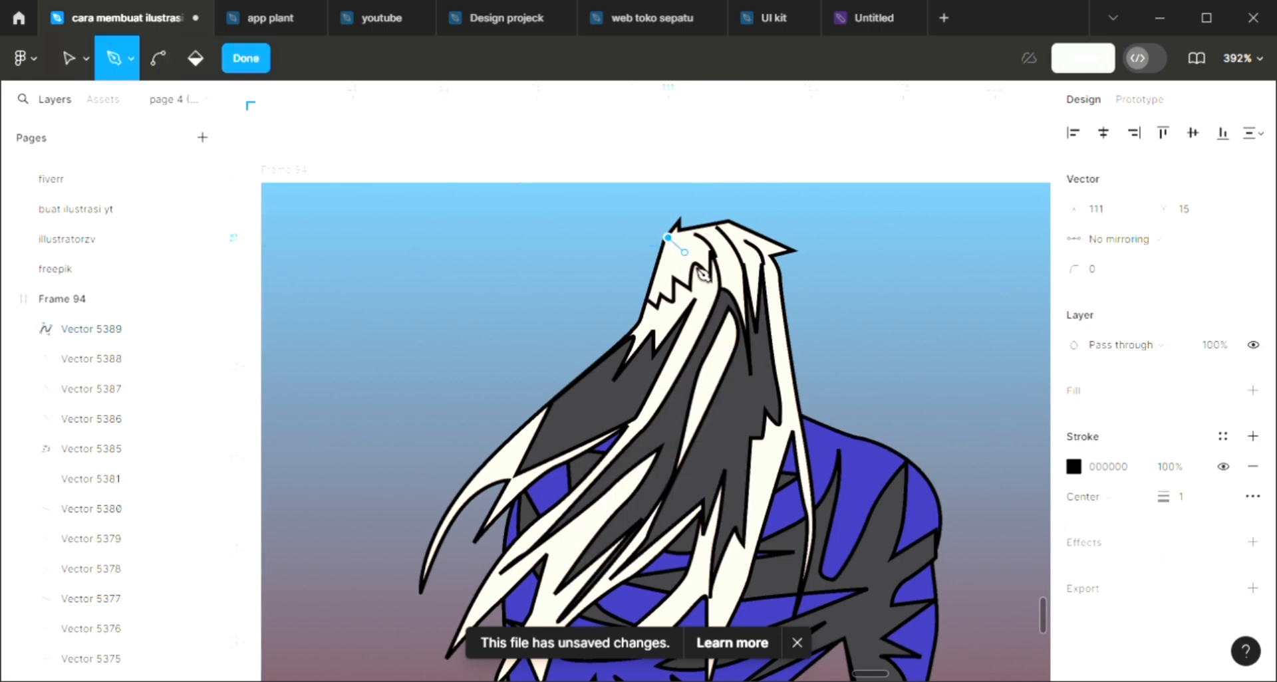
left_click_drag(695, 259, 715, 351)
key("Escape")
key("p")
left_click(666, 258)
key("Escape")
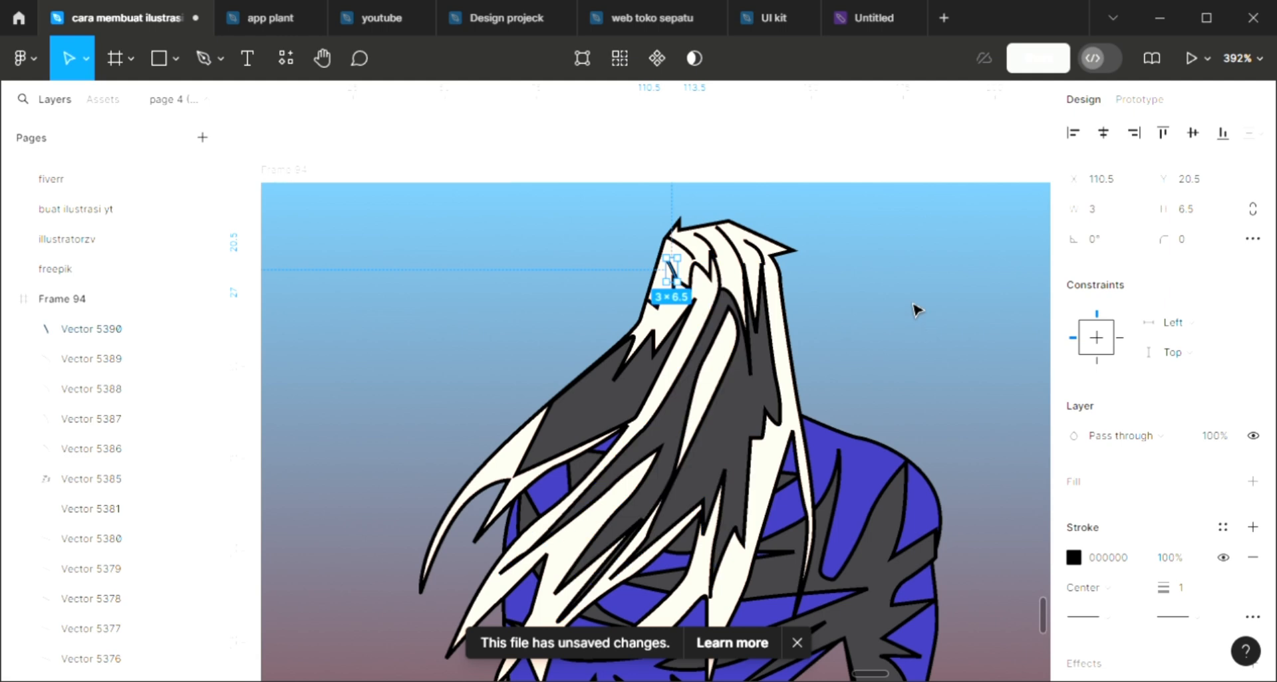
left_click(916, 309)
Draw a diagonal strand line about 28.5 × 26.5 through the dark grey hair section on the left.
scroll(845, 323, "down", 3)
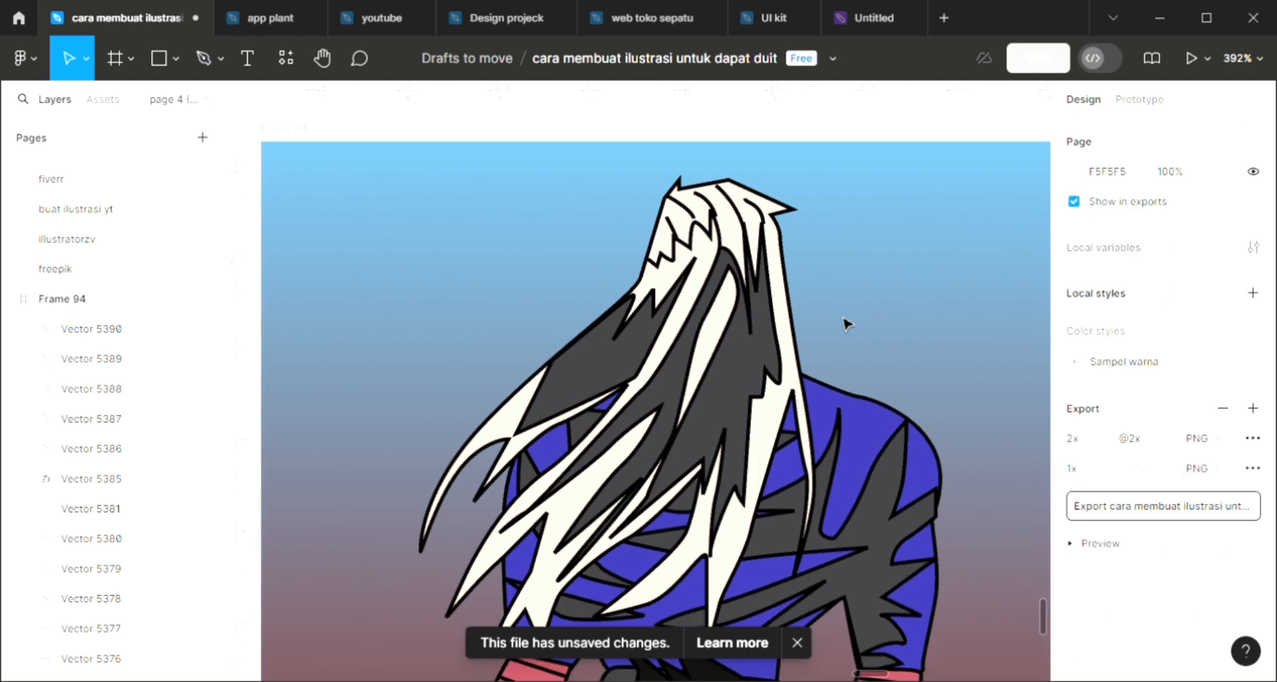
scroll(846, 324, "down", 2, "ctrl")
scroll(846, 324, "down", 1)
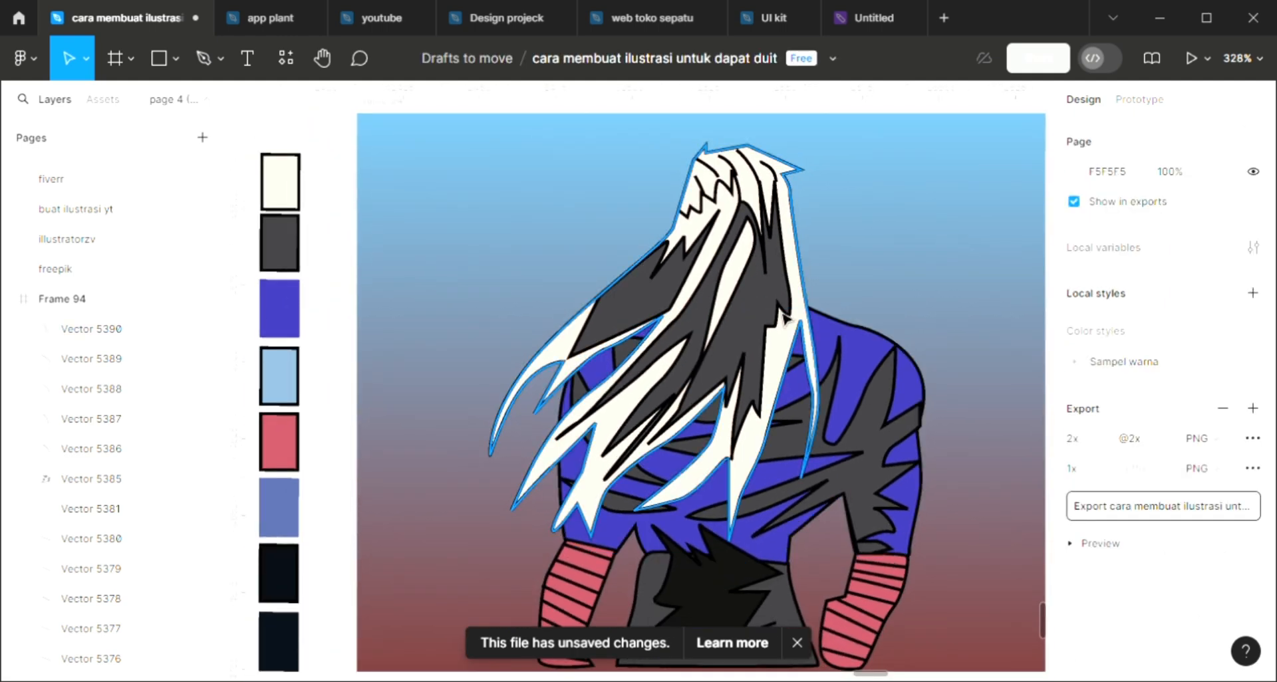
scroll(721, 271, "right", 1)
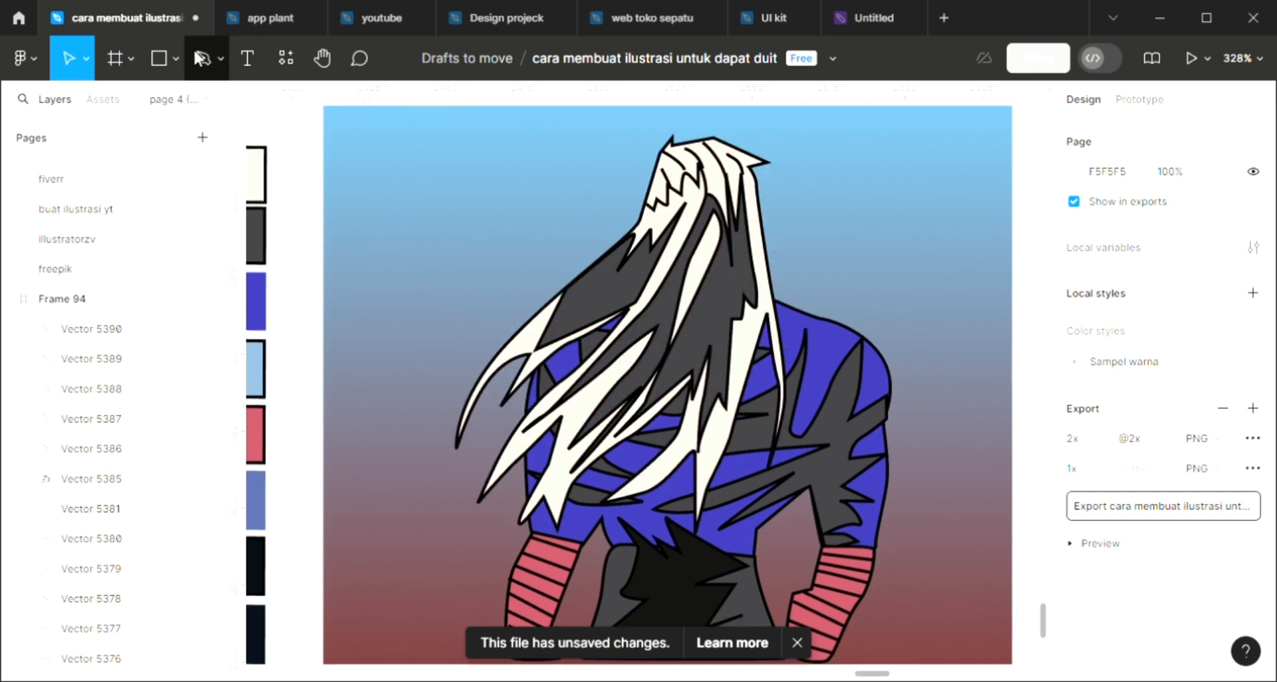
left_click(198, 59)
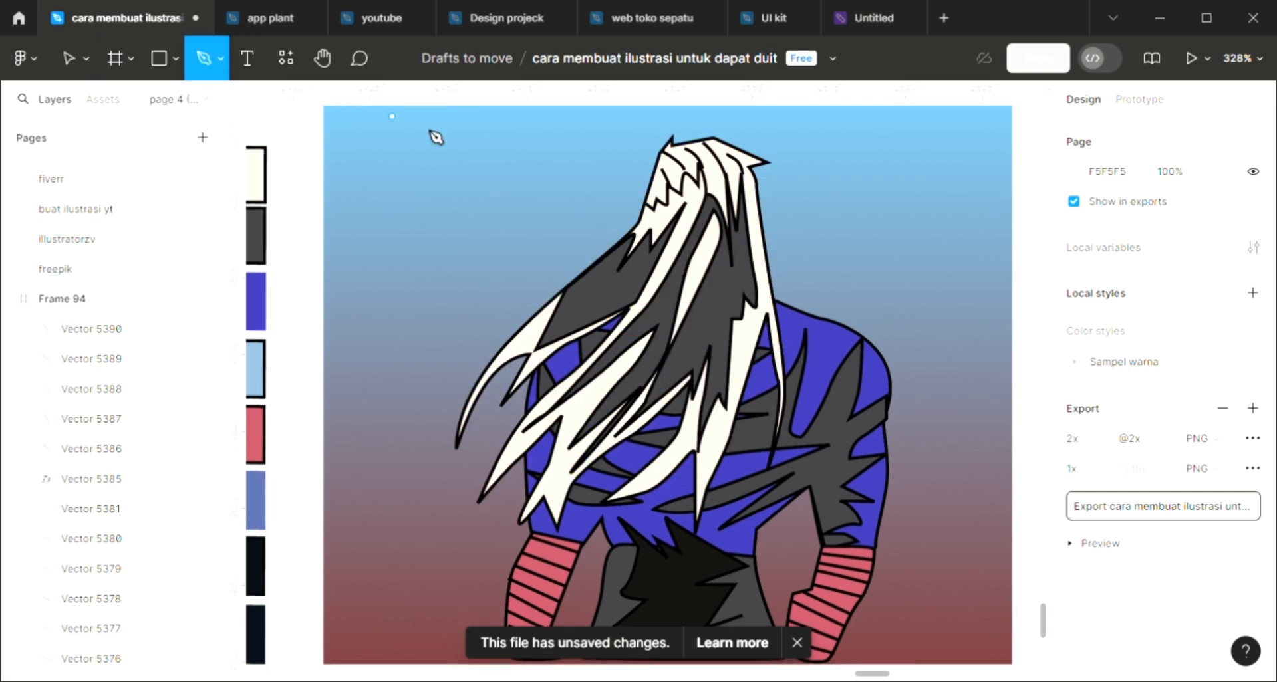
scroll(658, 414, "right", 1)
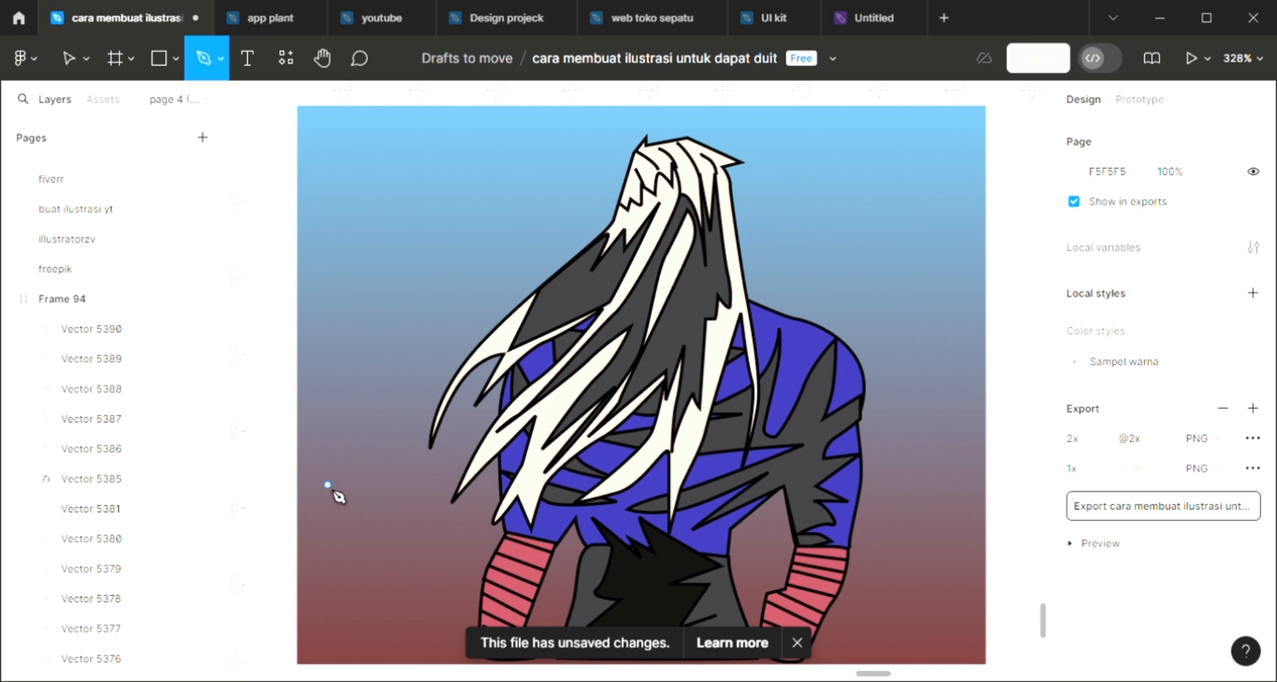
scroll(733, 514, "up", 3)
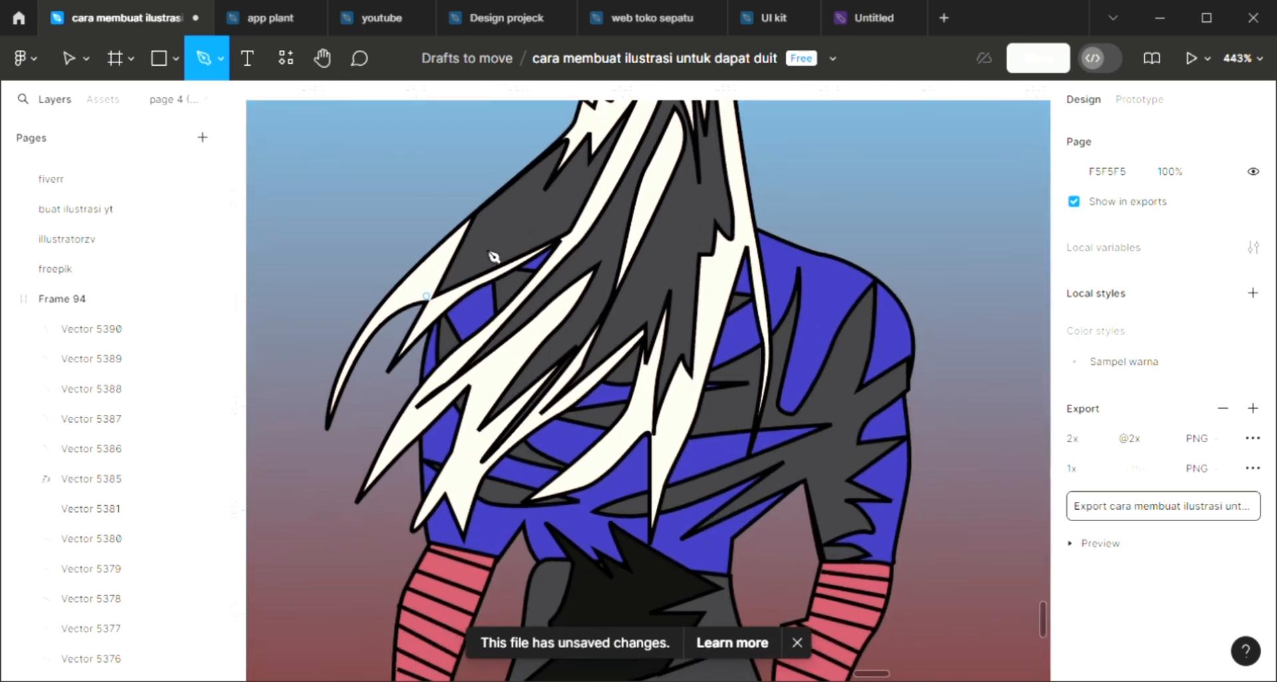
left_click(543, 186)
key("Escape")
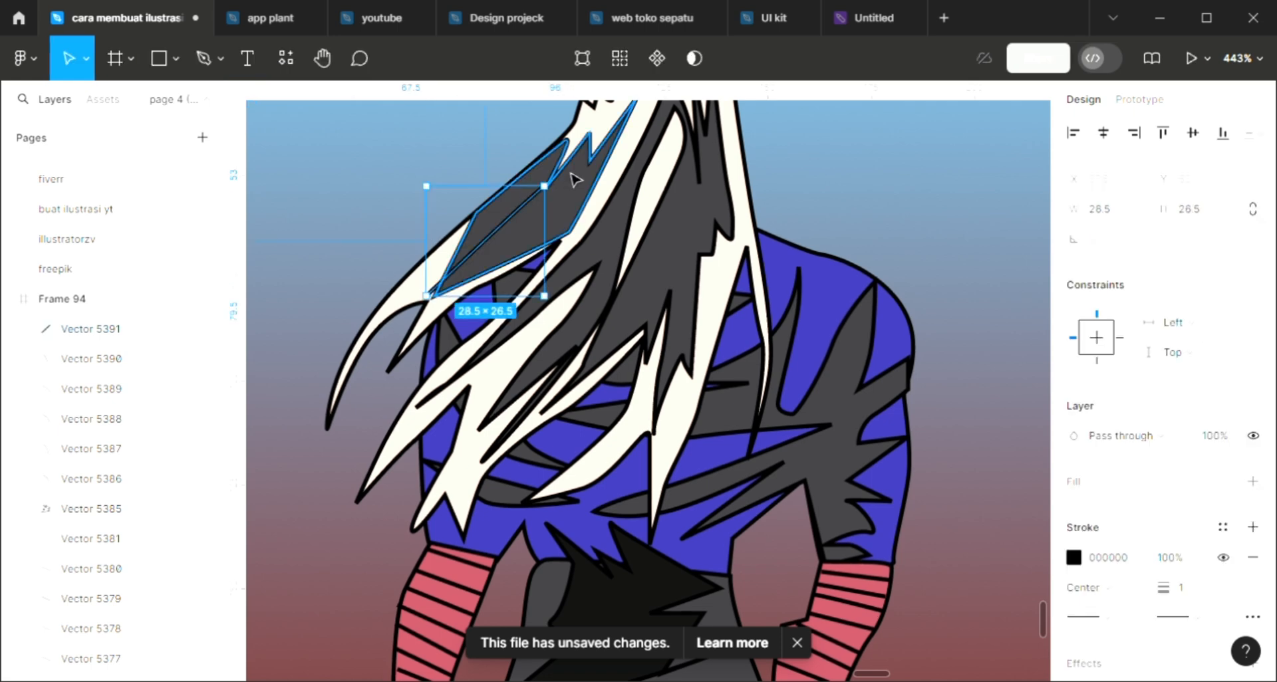
Draw a steep strand line about 10.5 × 23.5 near the left dark hair section's inner edge, ending at X 108.5, Y 41.5.
key("p")
left_click(553, 236)
left_click(596, 140)
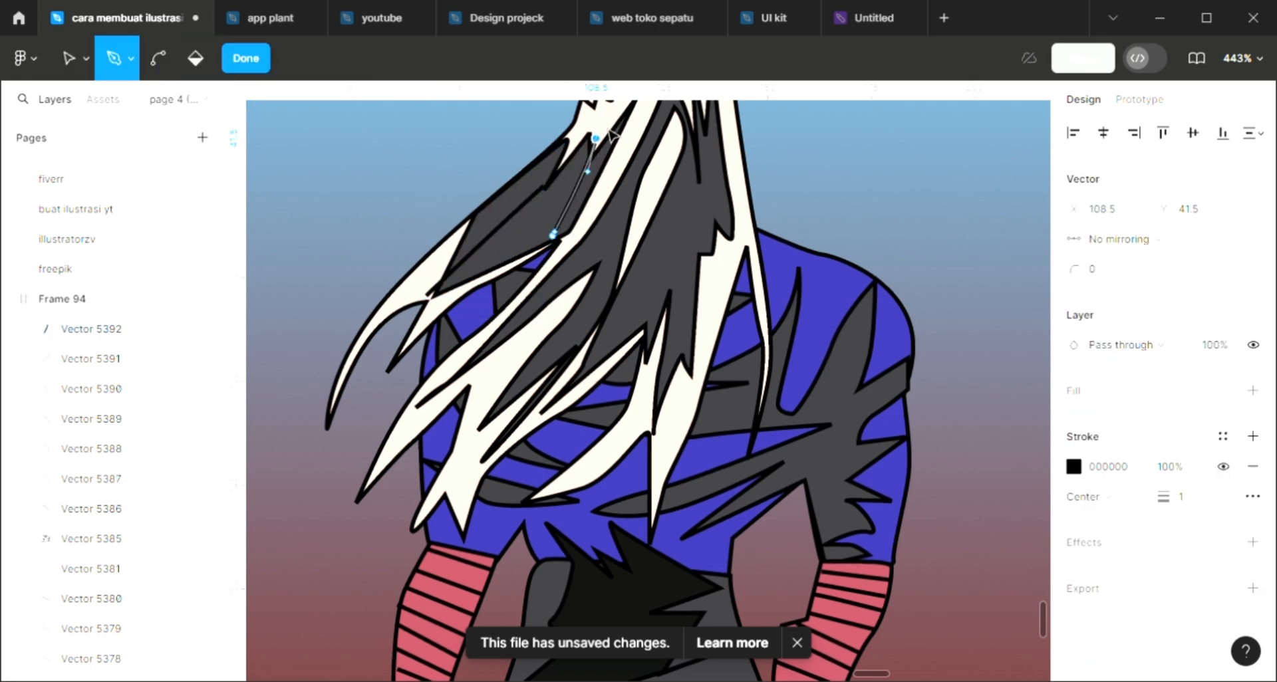
key("Escape")
scroll(630, 326, "up", 1)
scroll(630, 325, "up", 2)
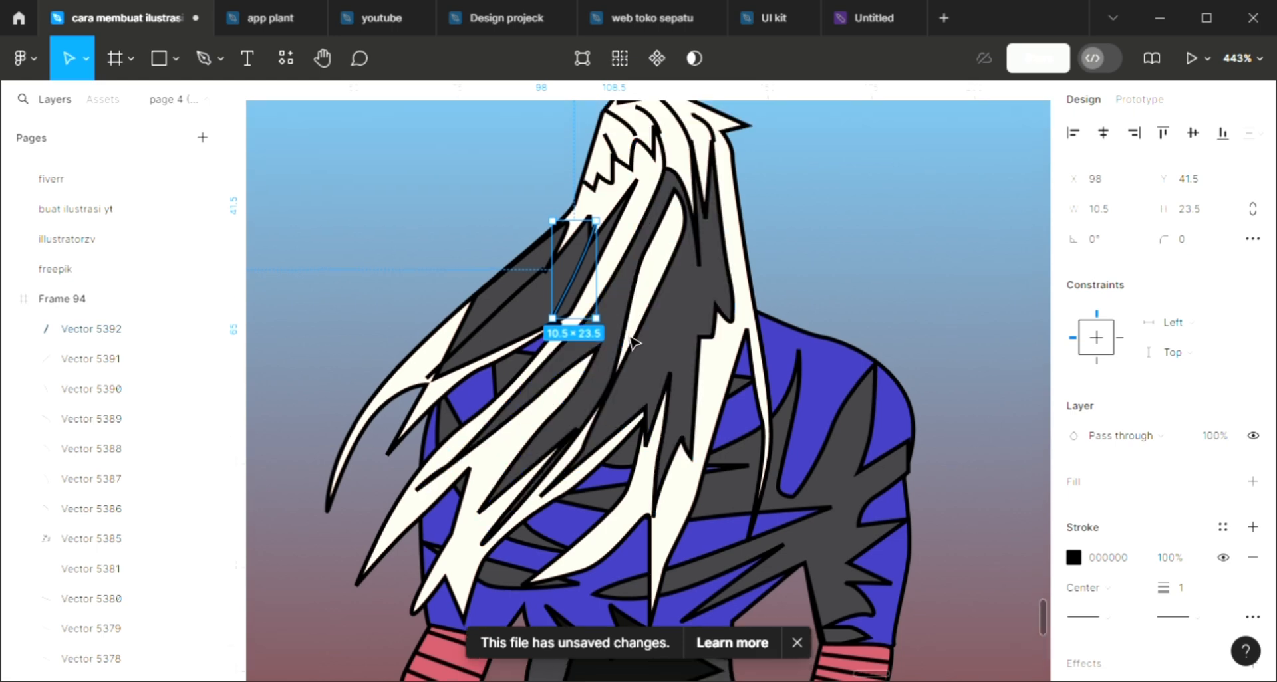
left_click(658, 296)
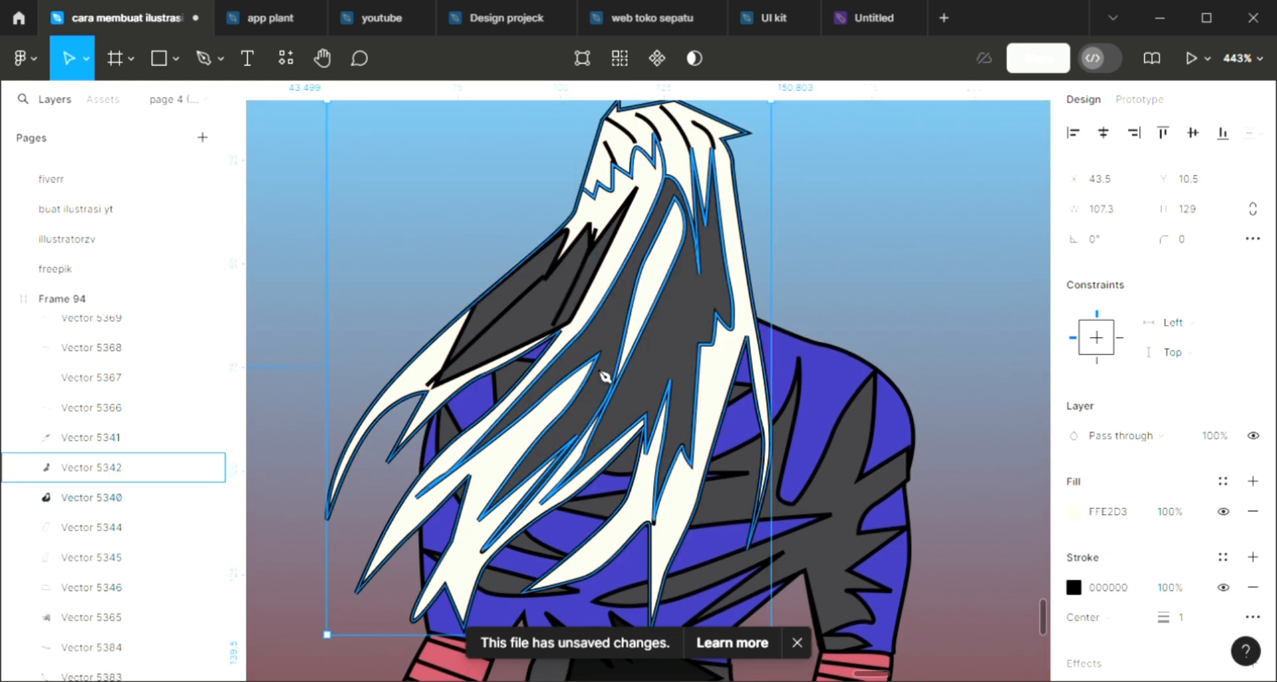
Draw two steep strand lines through the central hair, about 17.5 × 37 and about 6 × 27.5.
key("p")
left_click(592, 354)
left_click(664, 201)
key("Escape")
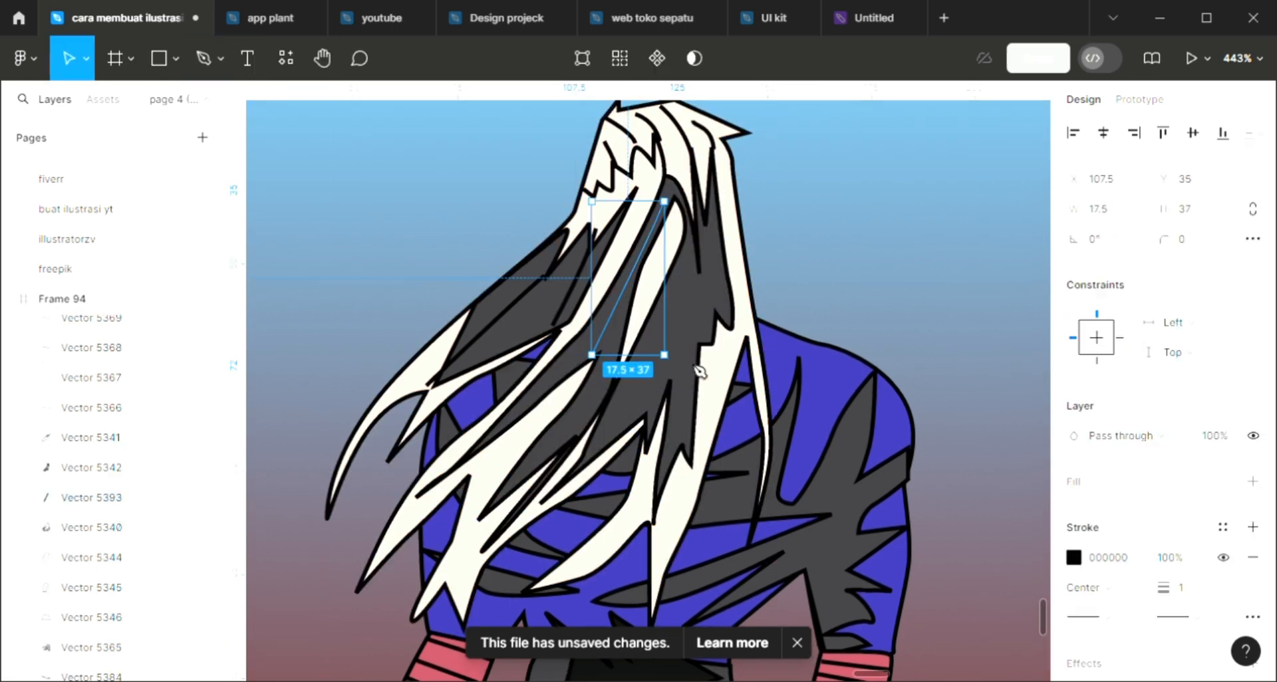
key("p")
left_click(665, 385)
left_click(689, 282)
left_click(689, 271)
key("Escape")
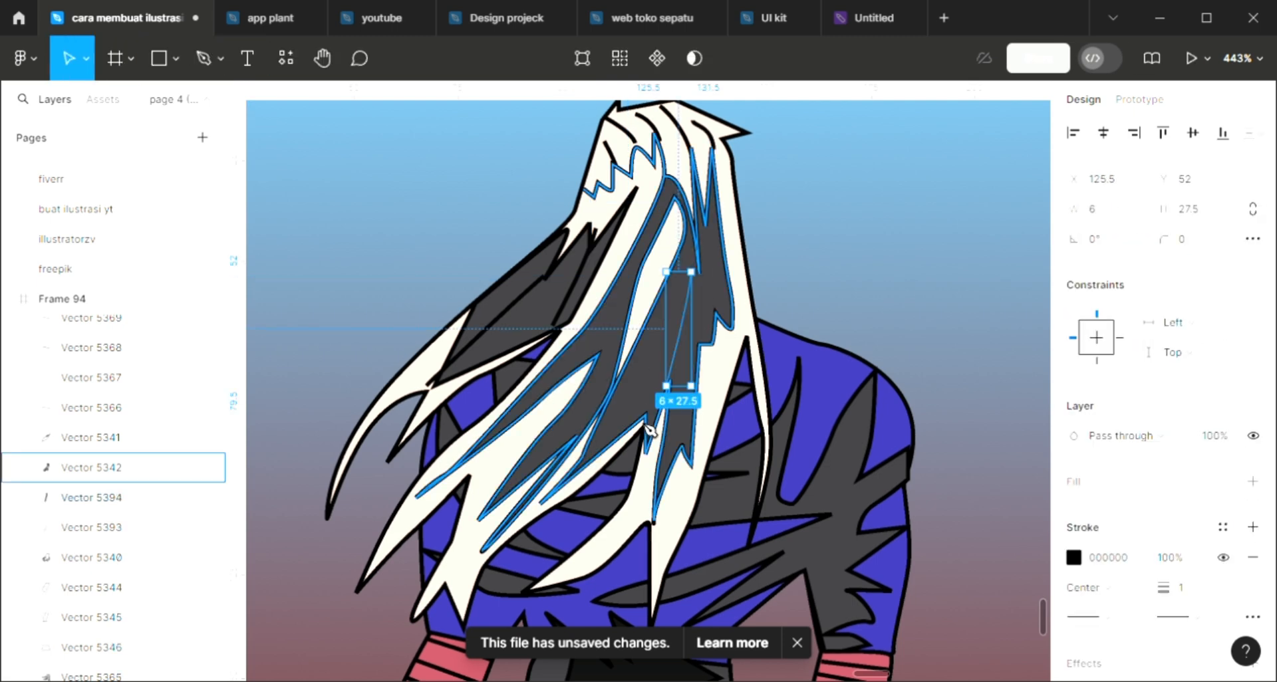
Draw a strand line about 4 × 20.5 in the lower dark hair and one ending at X 81.5, Y 114 in the lower-left white lock.
key("p")
left_click(638, 419)
left_click(656, 334)
key("Escape")
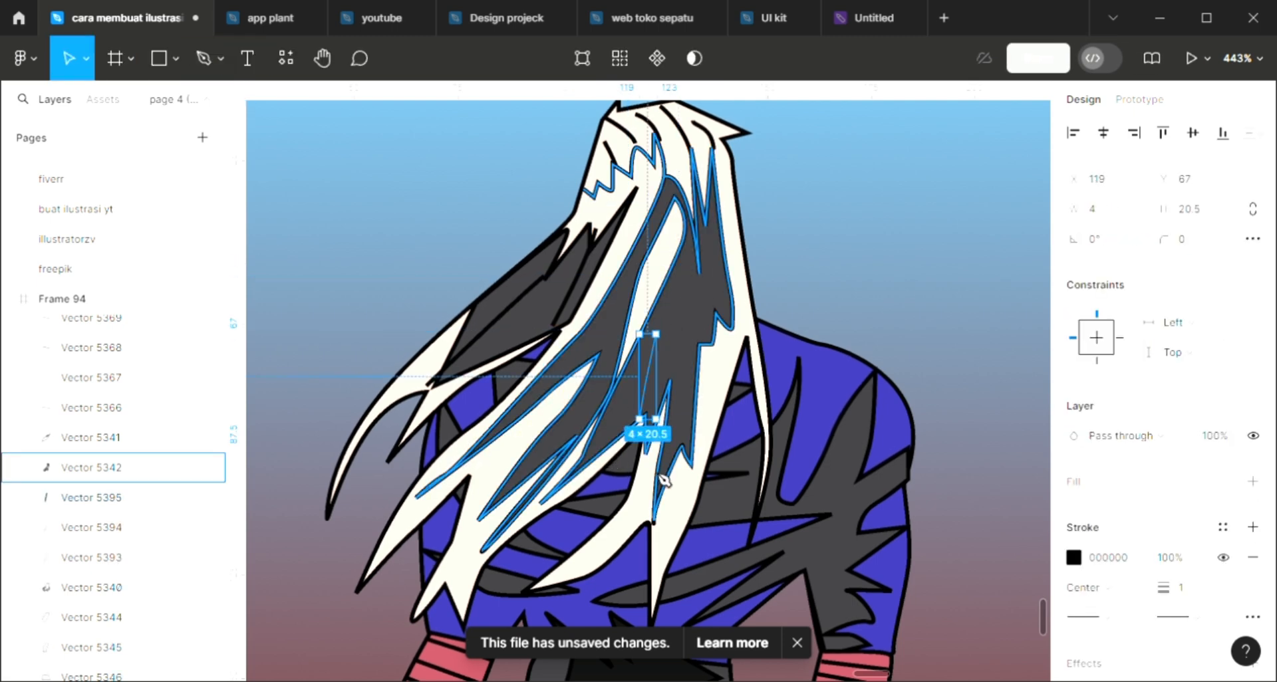
key("p")
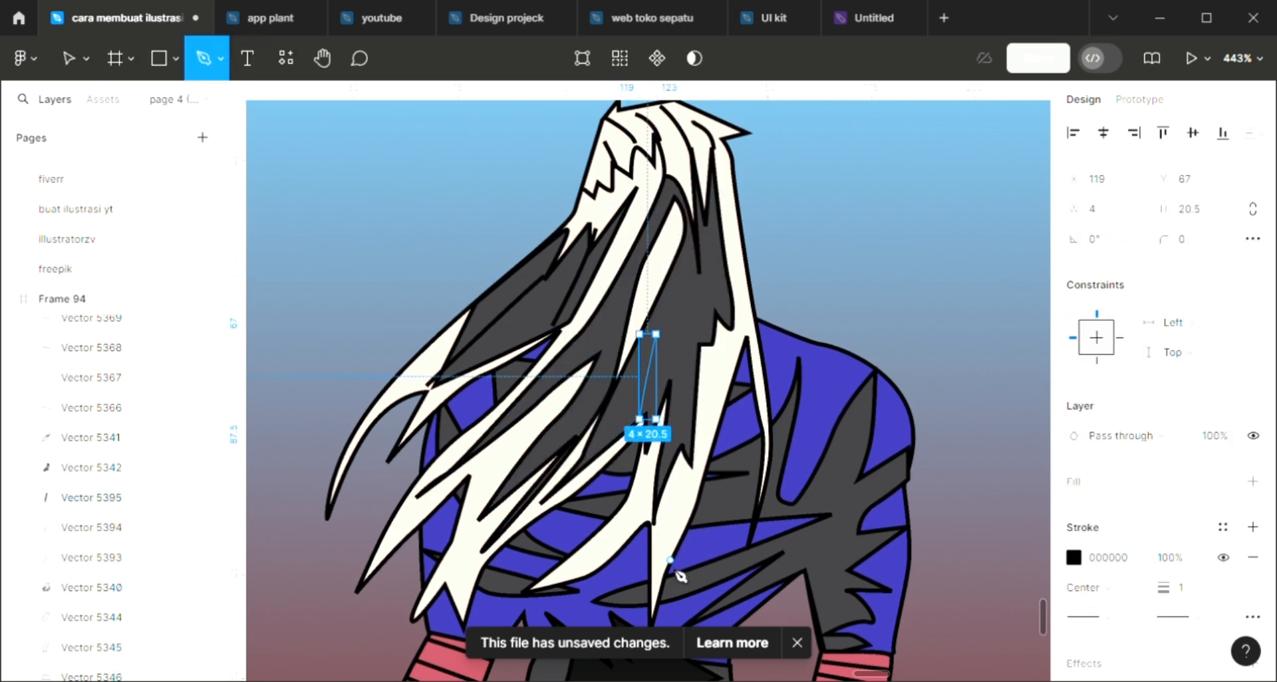
left_click(446, 583)
left_click(484, 529)
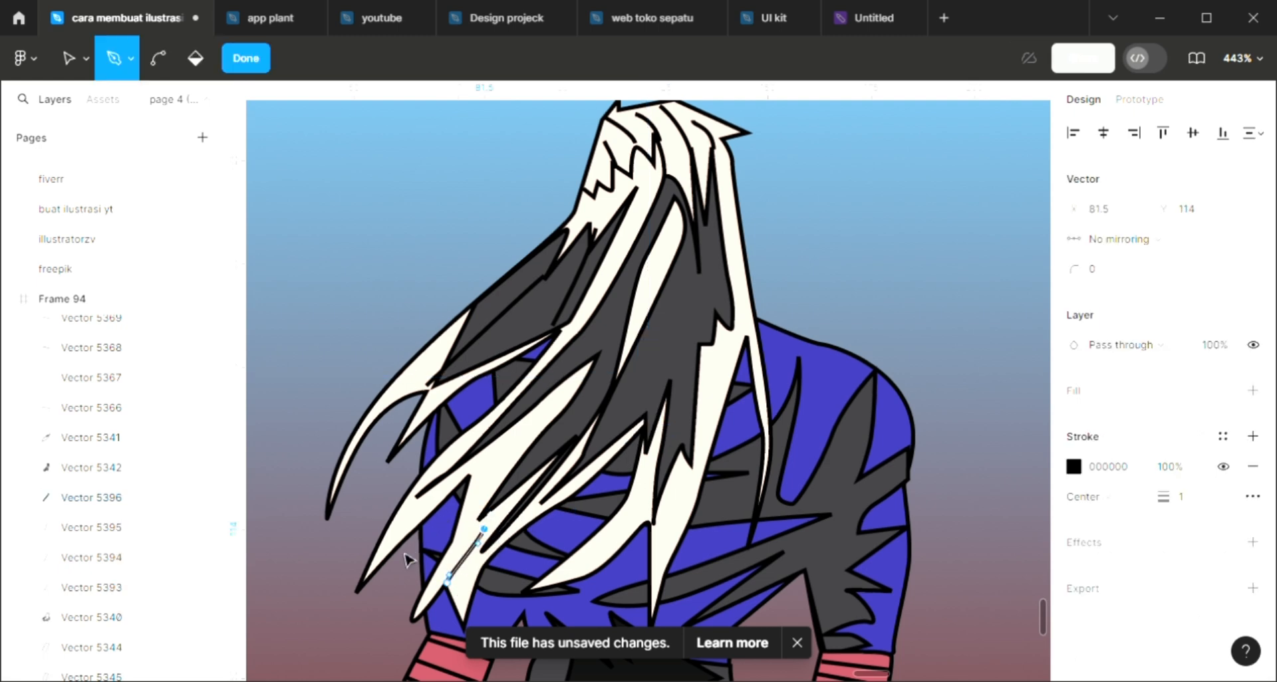
key("Escape")
Draw a strand line about 12 × 16 in the leftmost lower lock and one through the adjoining white lock ending at X 99.5, Y 82.5.
key("p")
left_click(365, 572)
left_click(413, 507)
key("Escape")
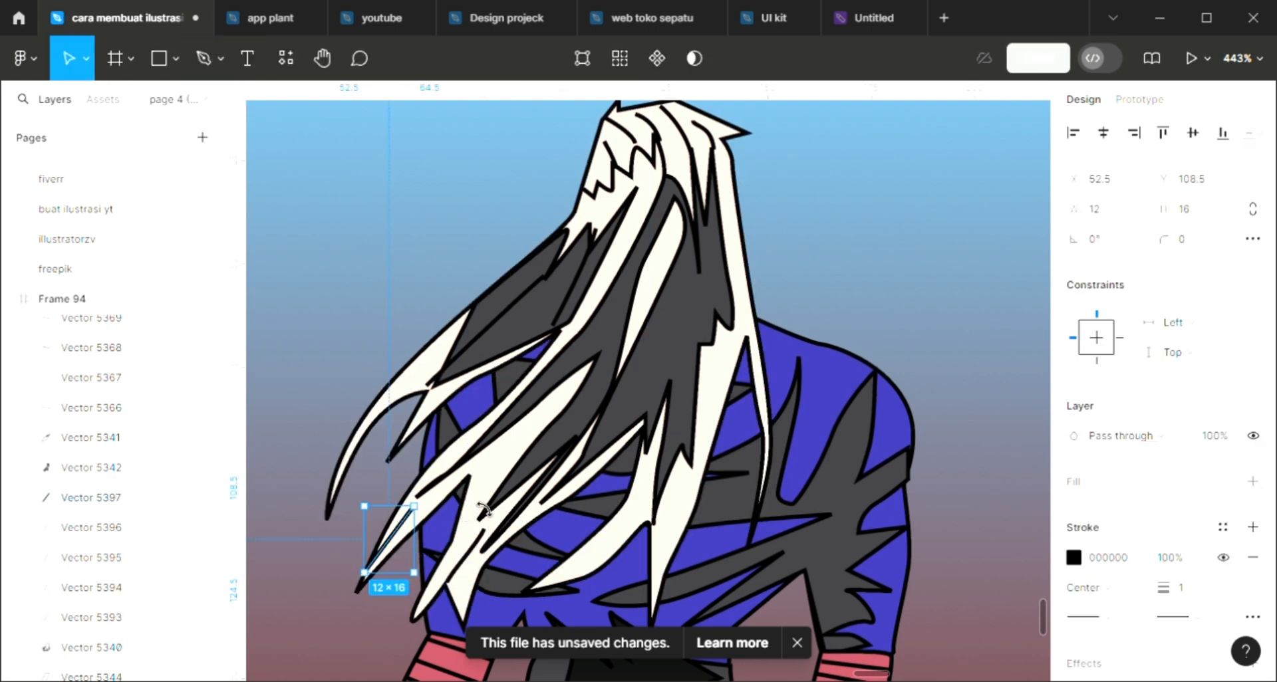
key("p")
left_click(476, 477)
left_click(559, 399)
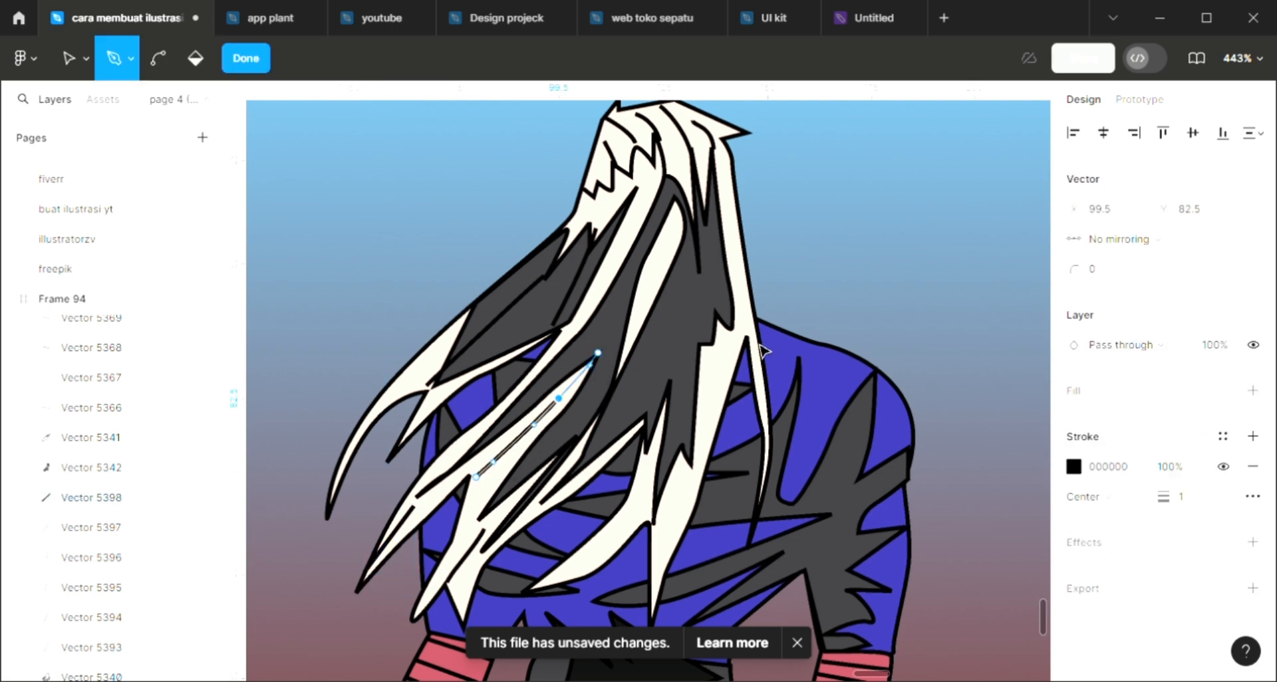
key("Escape")
Draw a short strand line up to X 140, Y 49 beside the right white lock and place a strand point at X 126, Y 78.
key("p")
left_click(746, 337)
left_click(727, 260)
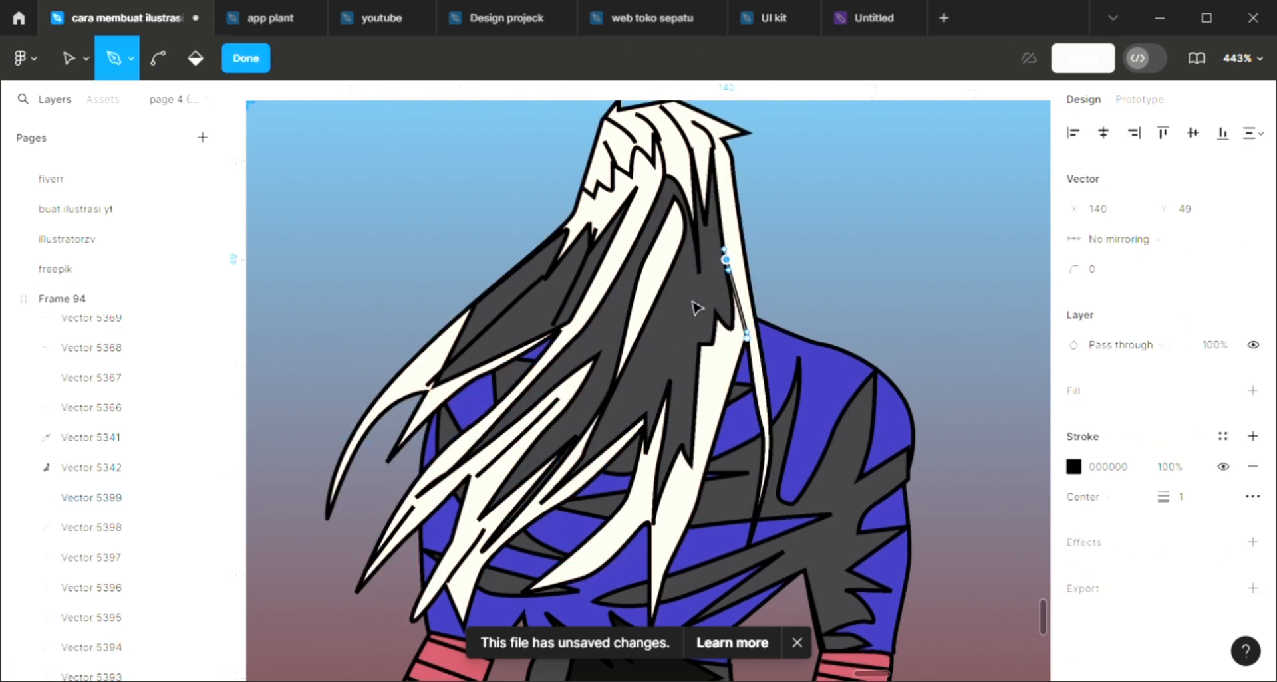
key("Escape")
key("p")
left_click(668, 379)
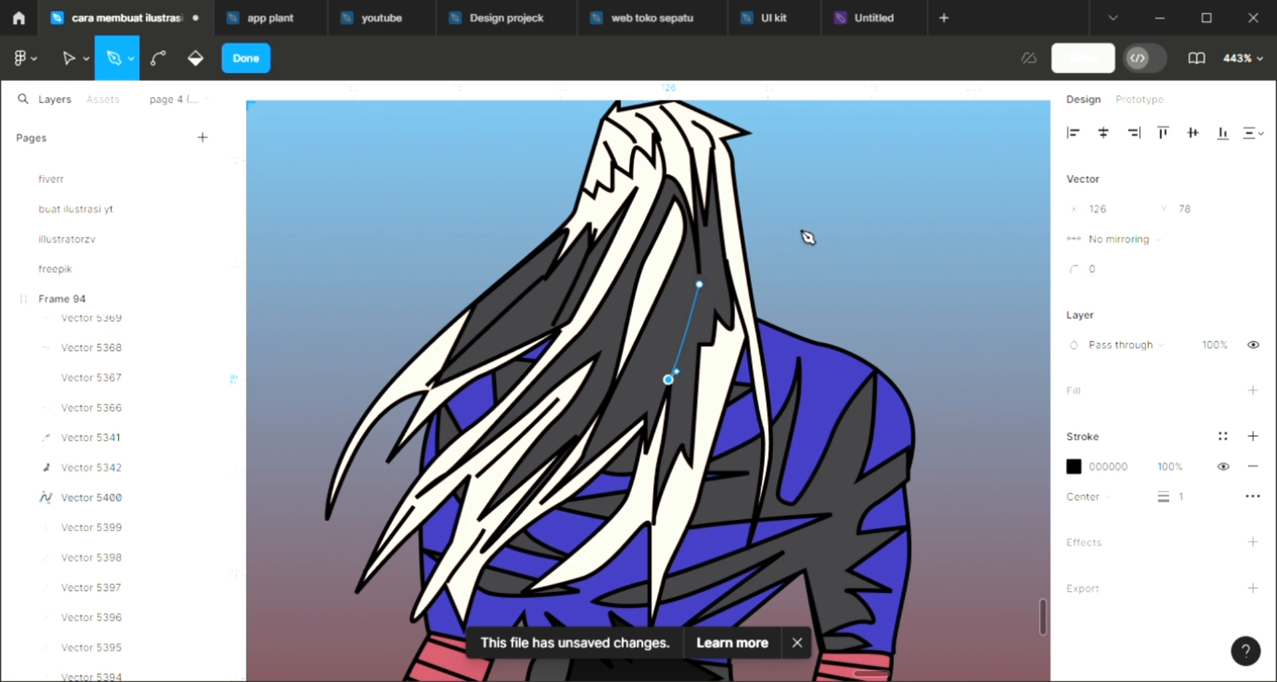
key("Escape")
key("Escape")
Examine the whole illustration, then check the hair, shirt and forearm wraps up close for outlines needing correction.
scroll(850, 240, "down", 2)
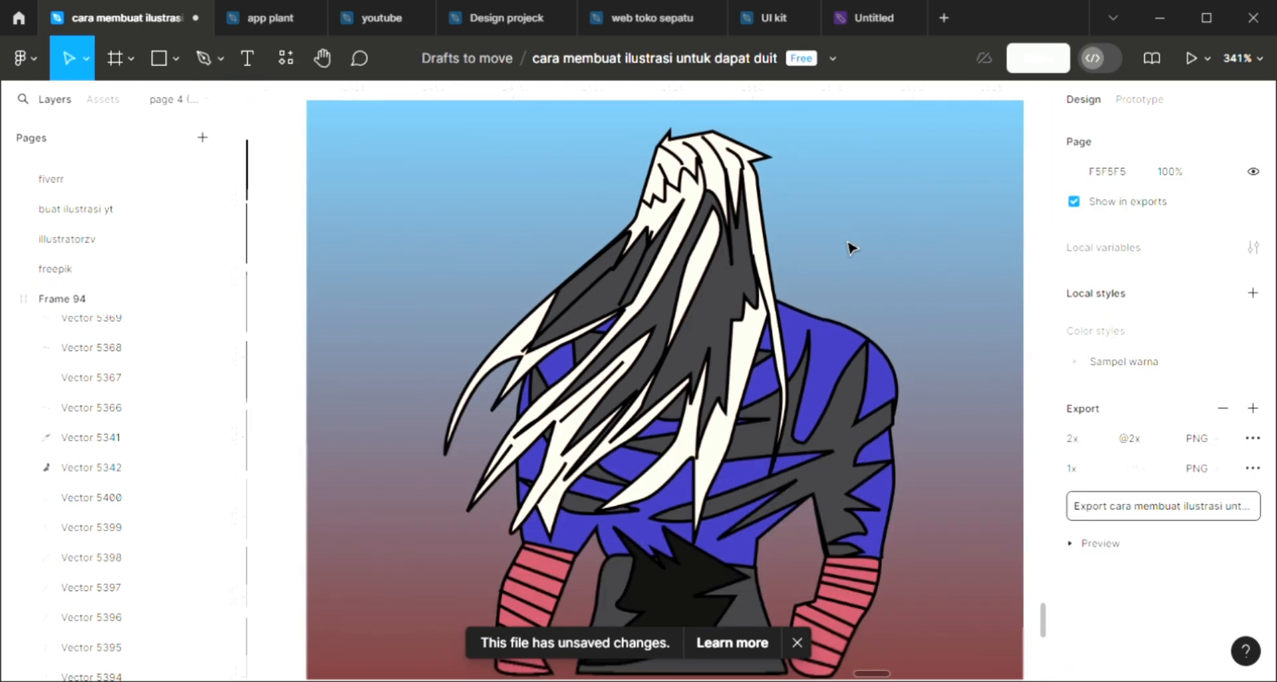
scroll(840, 265, "down", 3)
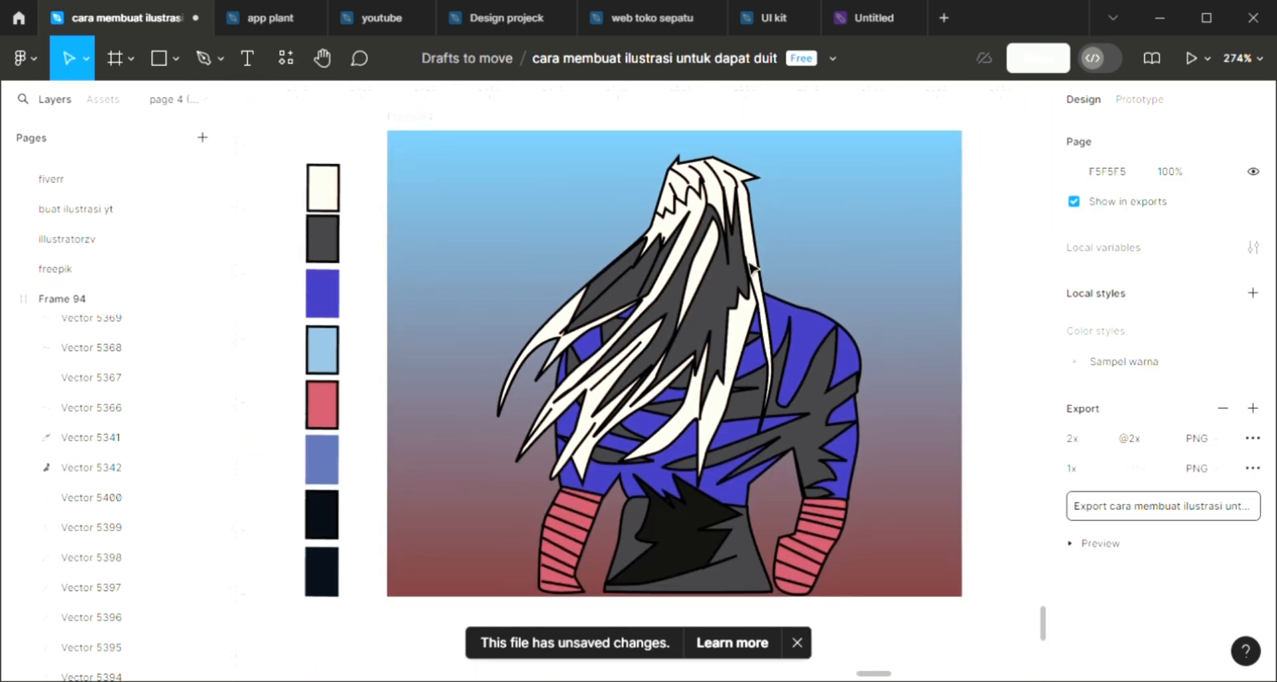
scroll(751, 268, "up", 1)
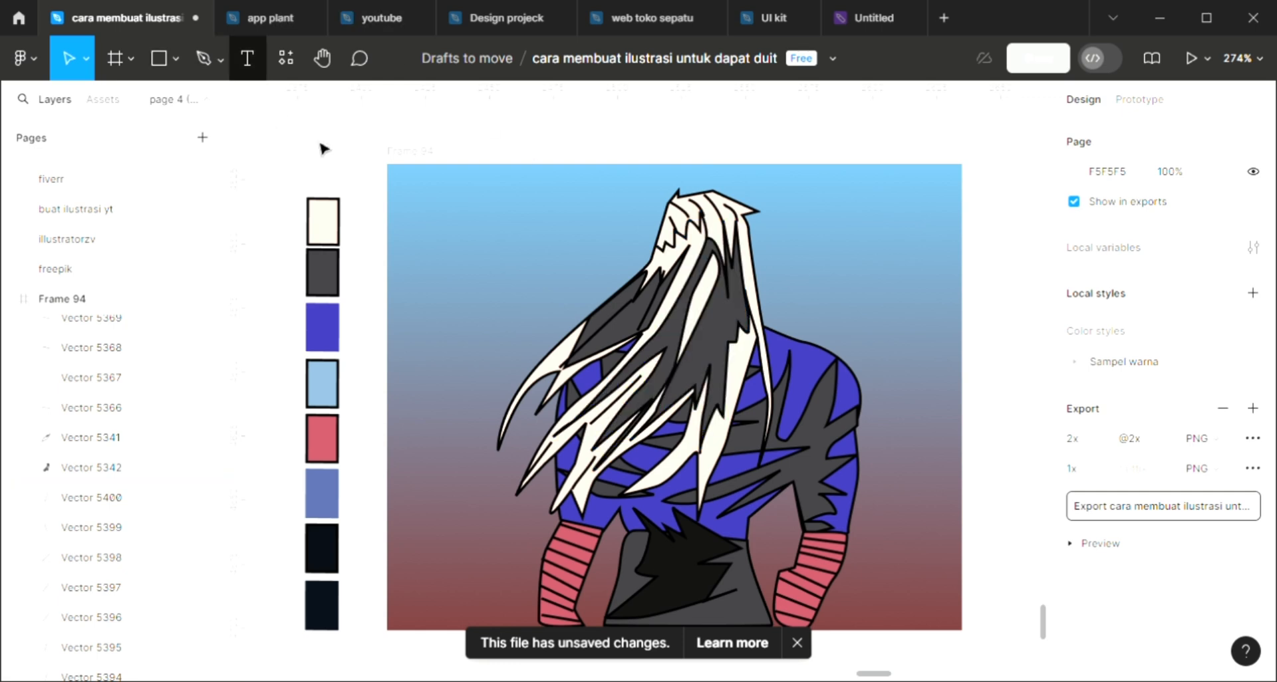
scroll(599, 333, "right", 1)
scroll(727, 337, "up", 5)
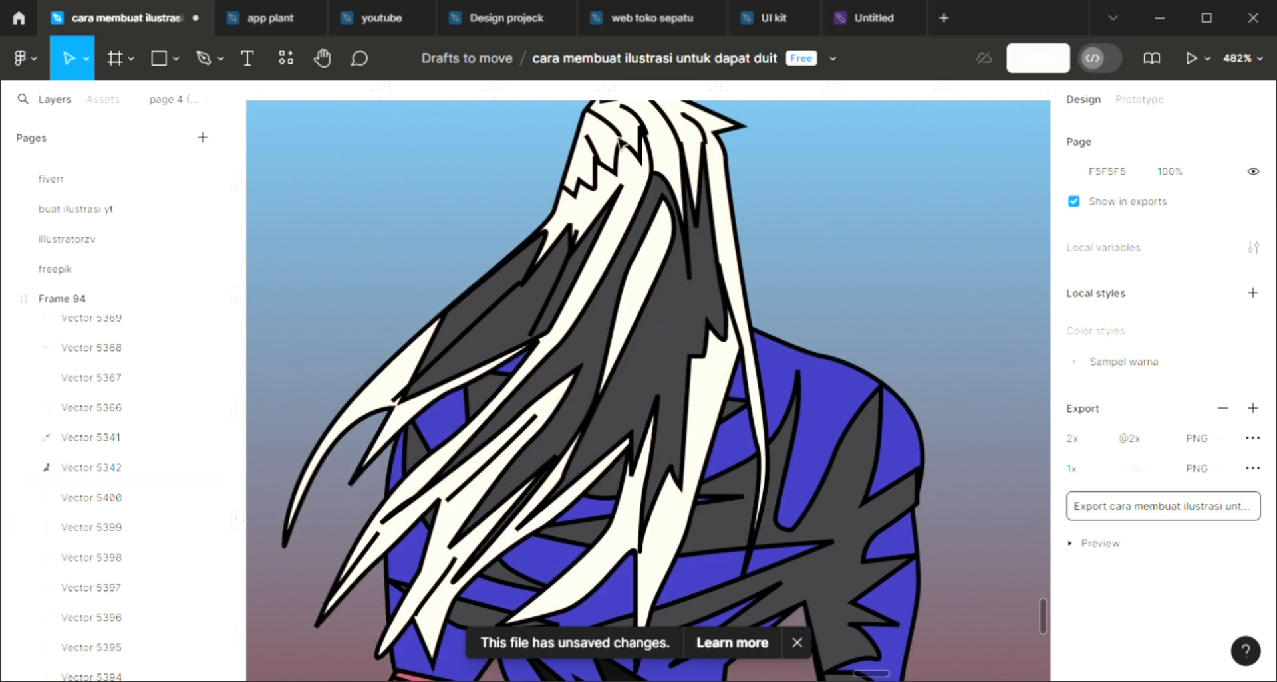
left_click(202, 58)
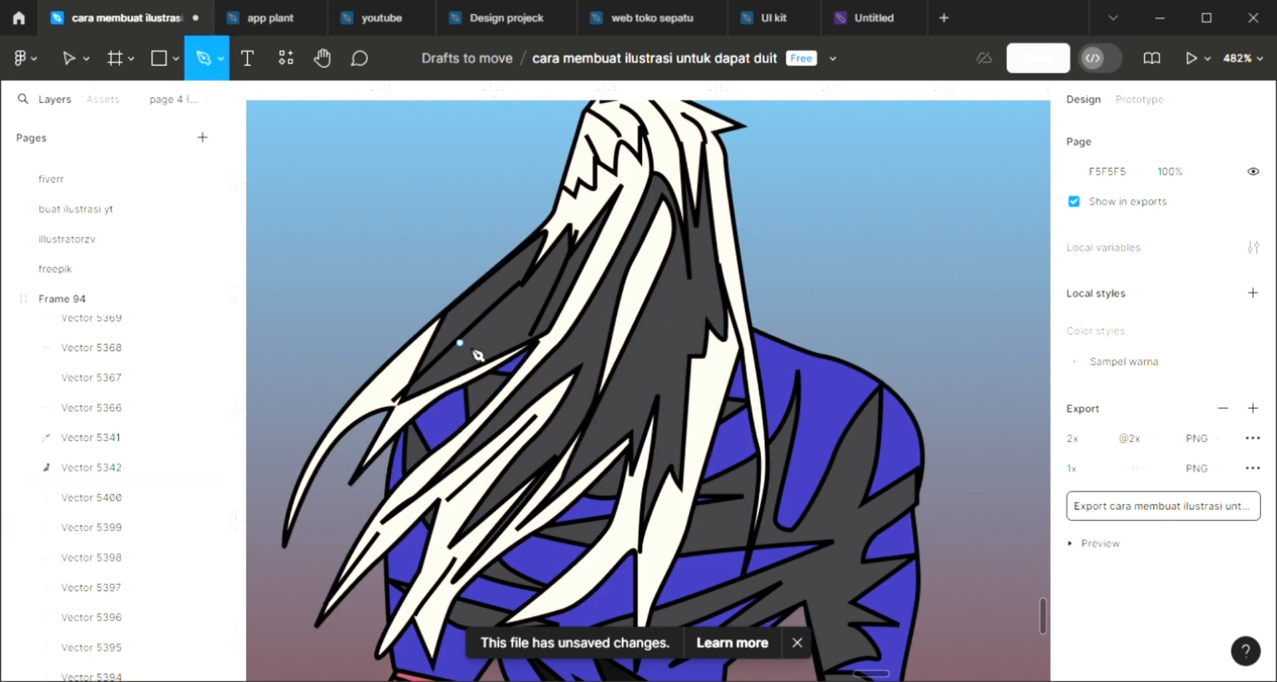
scroll(477, 356, "down", 1)
scroll(477, 355, "down", 6)
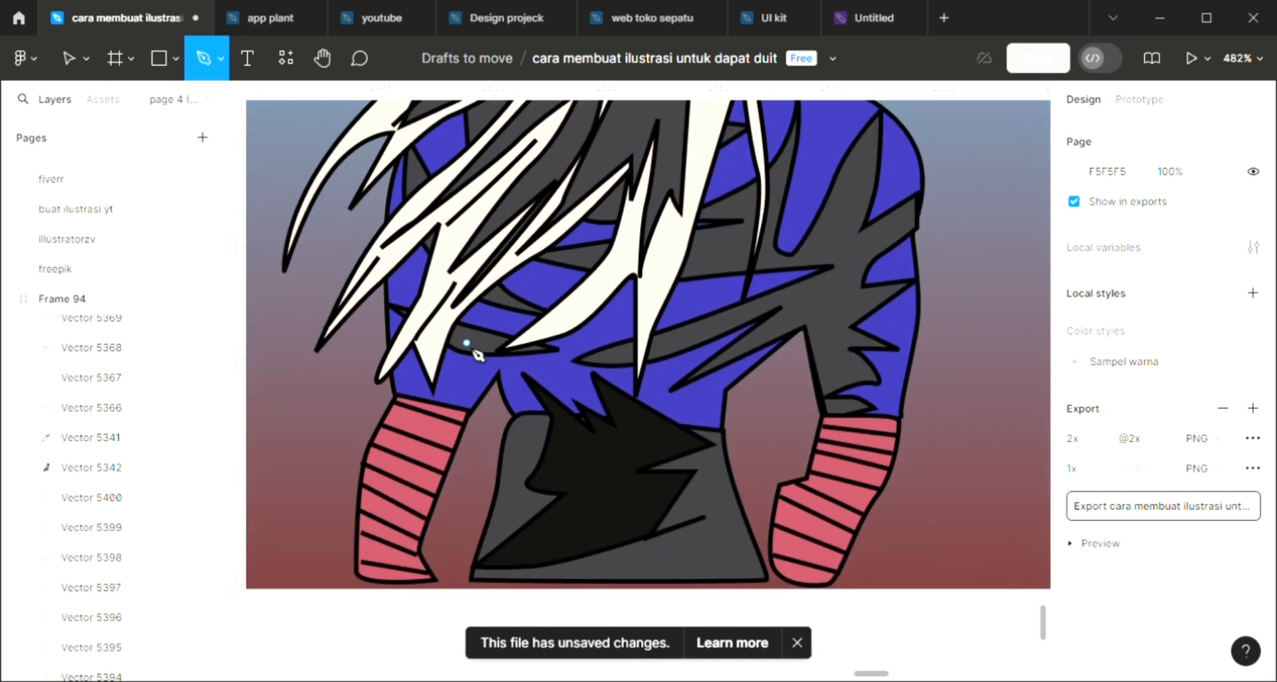
scroll(477, 356, "down", 1)
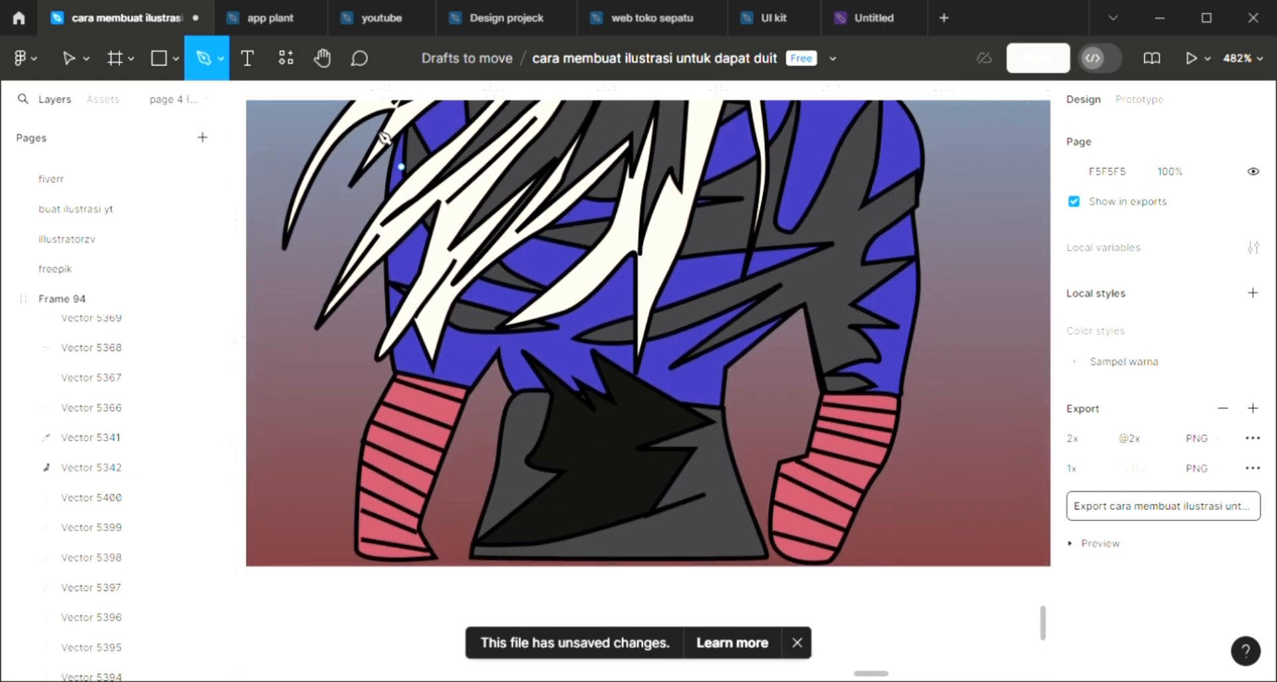
Extend the right forearm wrap towards the frame's lower edge by moving its lower-left outline point to X 150, Y 181.
left_click(67, 57)
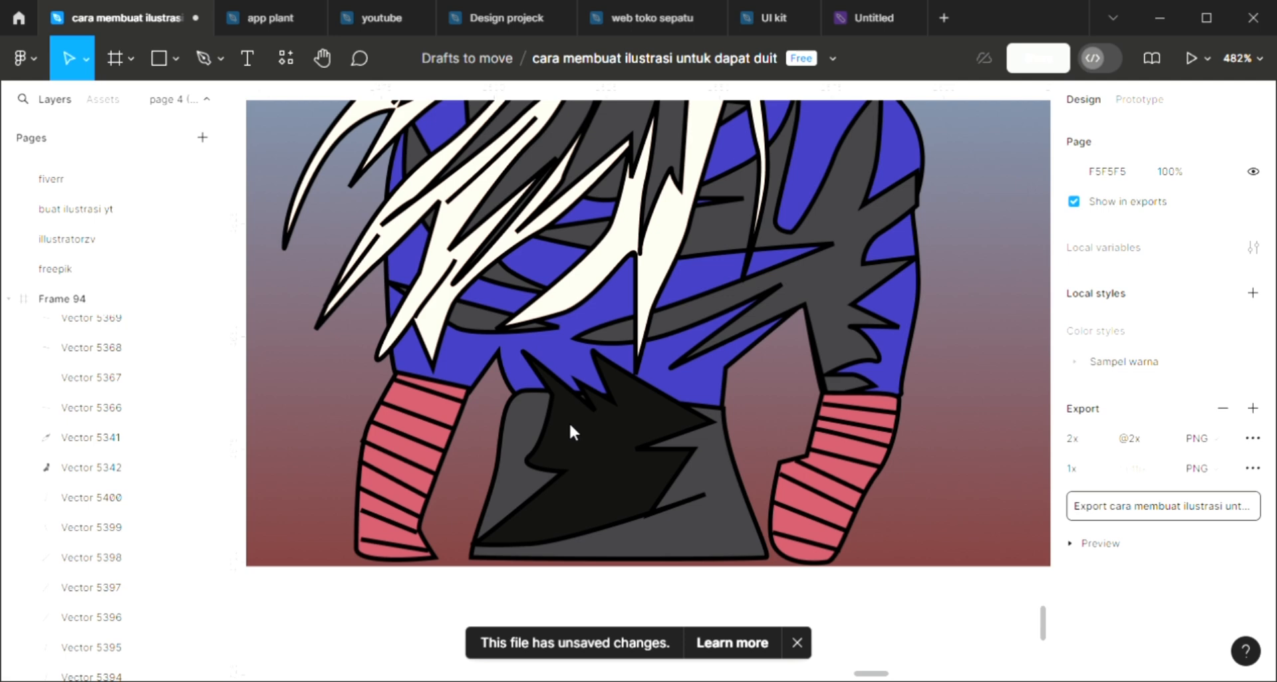
double_click(778, 537)
left_click_drag(773, 545, 769, 565)
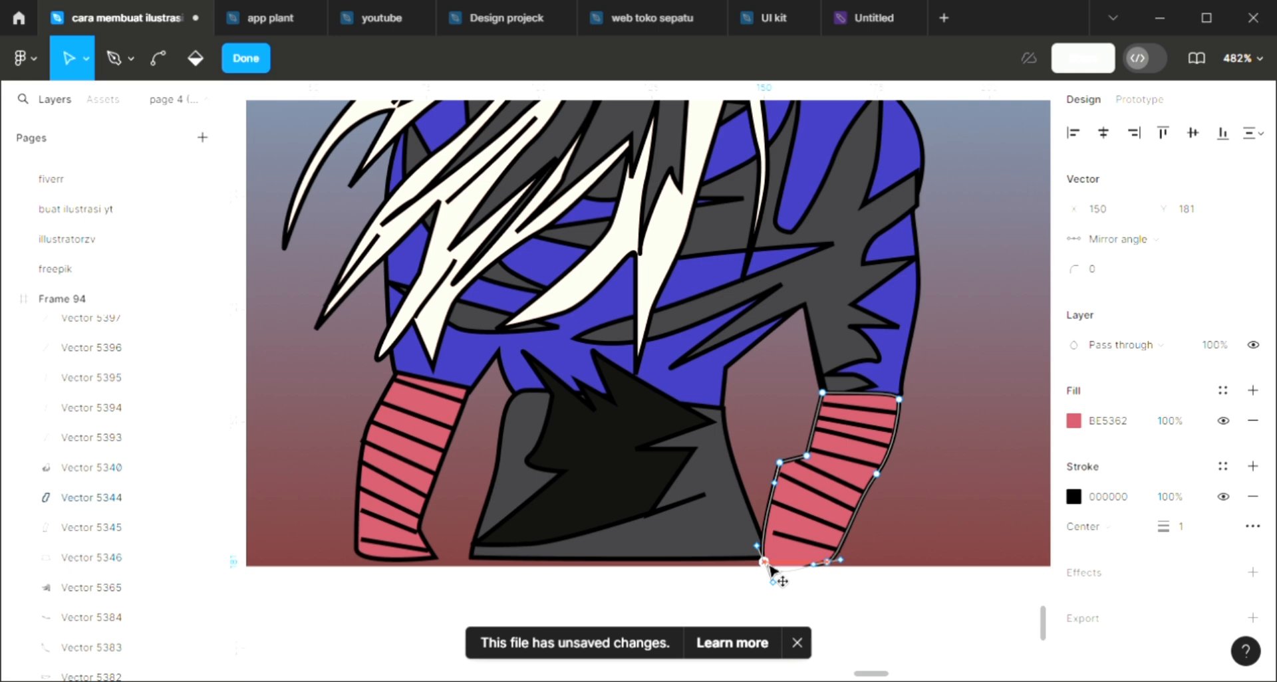
Extend the left forearm wrap's two lower corners down to the frame's edge, placing the outer one at X 57, Y 182.
left_click(442, 562)
key("Return")
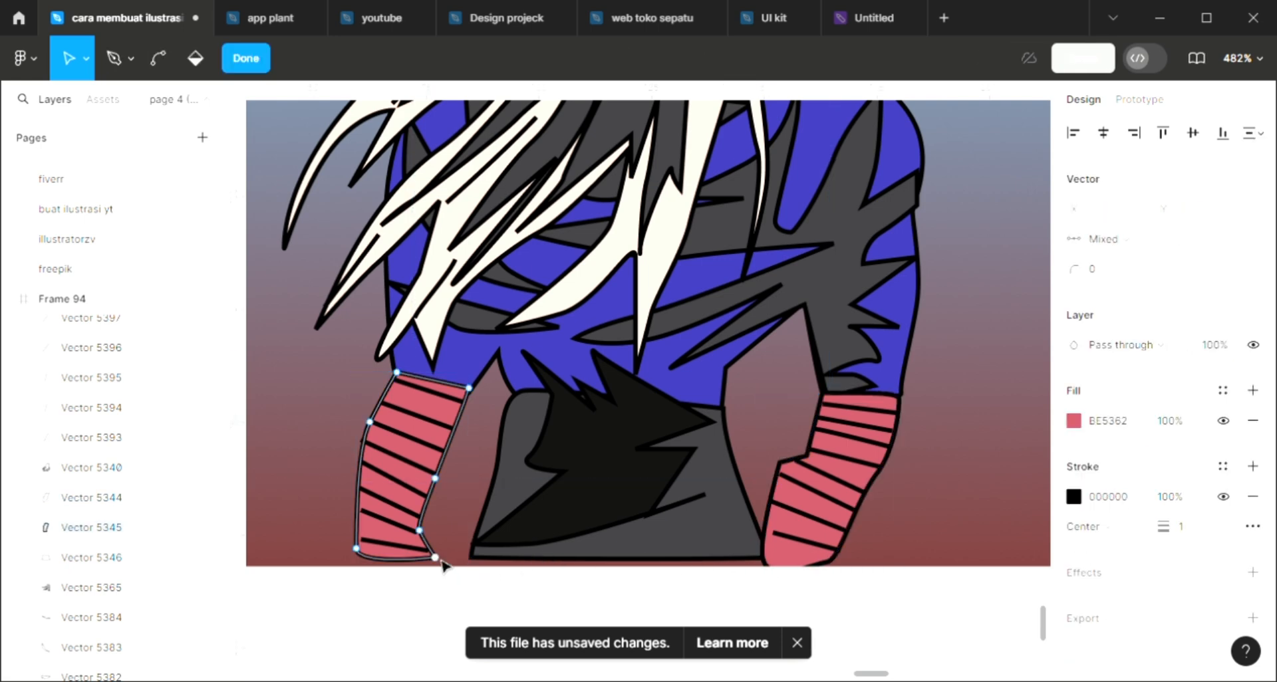
left_click_drag(443, 562, 441, 573)
left_click_drag(358, 556, 351, 573)
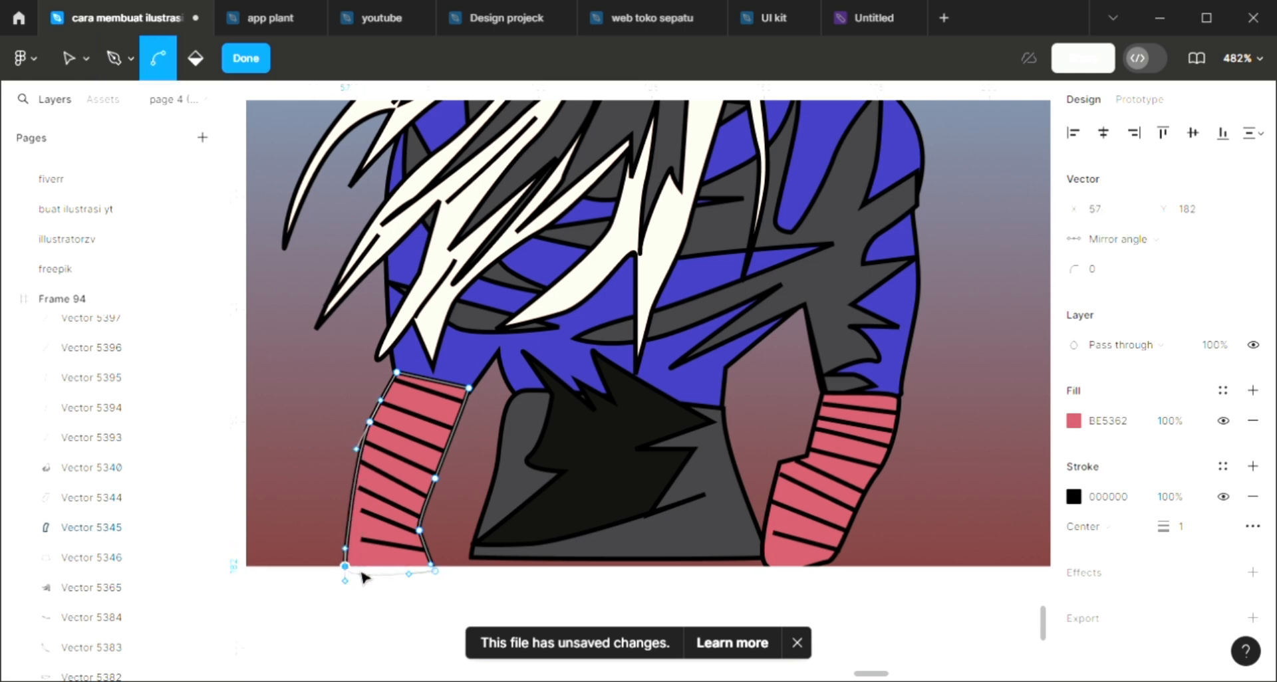
scroll(362, 572, "down", 5)
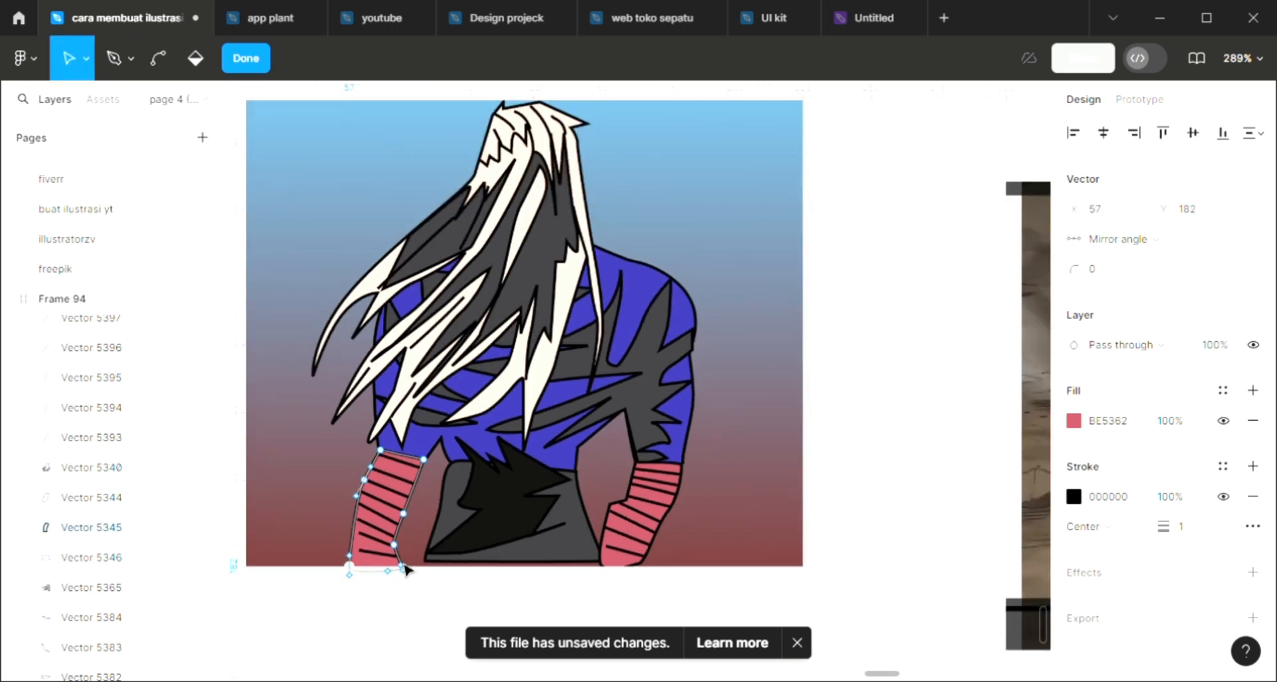
left_click(670, 526)
left_click(664, 527)
left_click(661, 524)
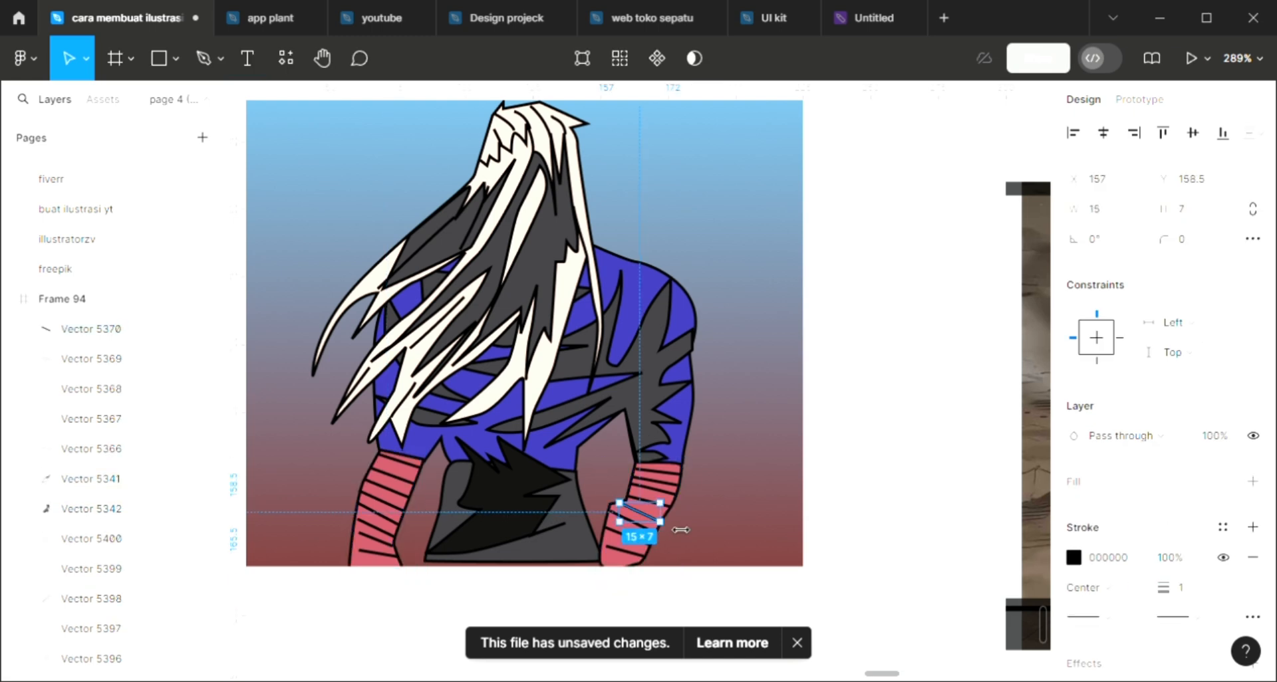
scroll(684, 513, "up", 5)
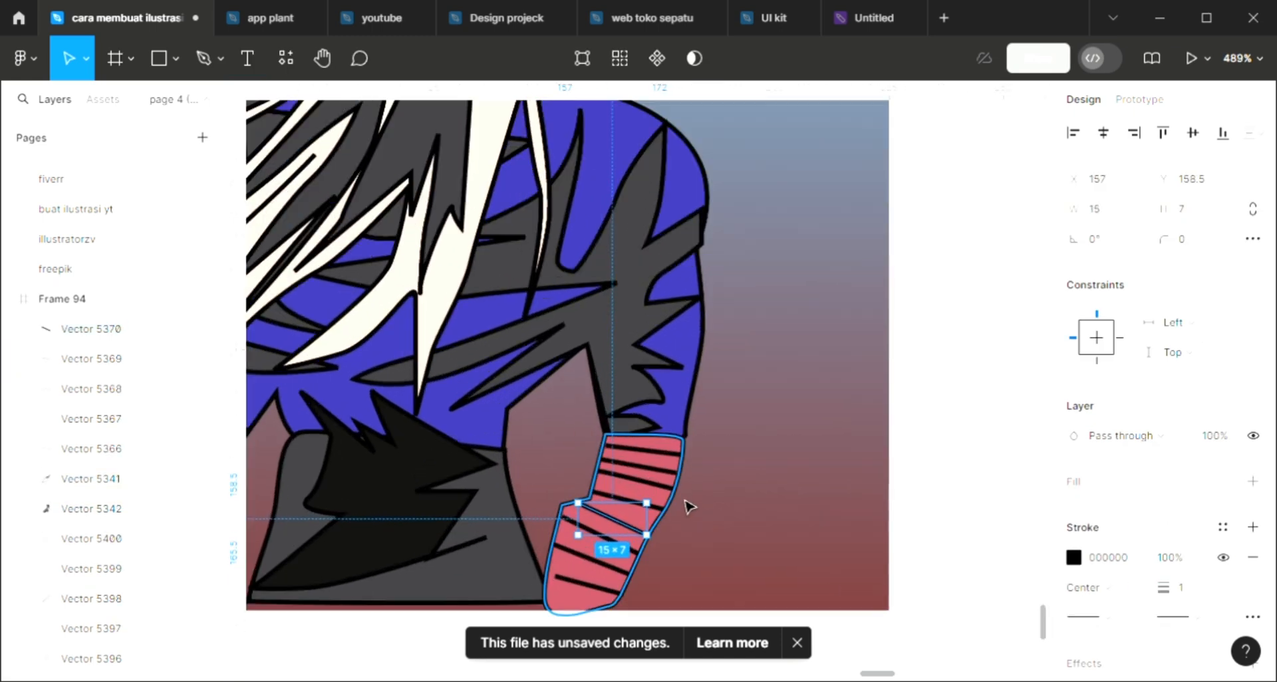
left_click(678, 500)
left_click(677, 500)
double_click(672, 513)
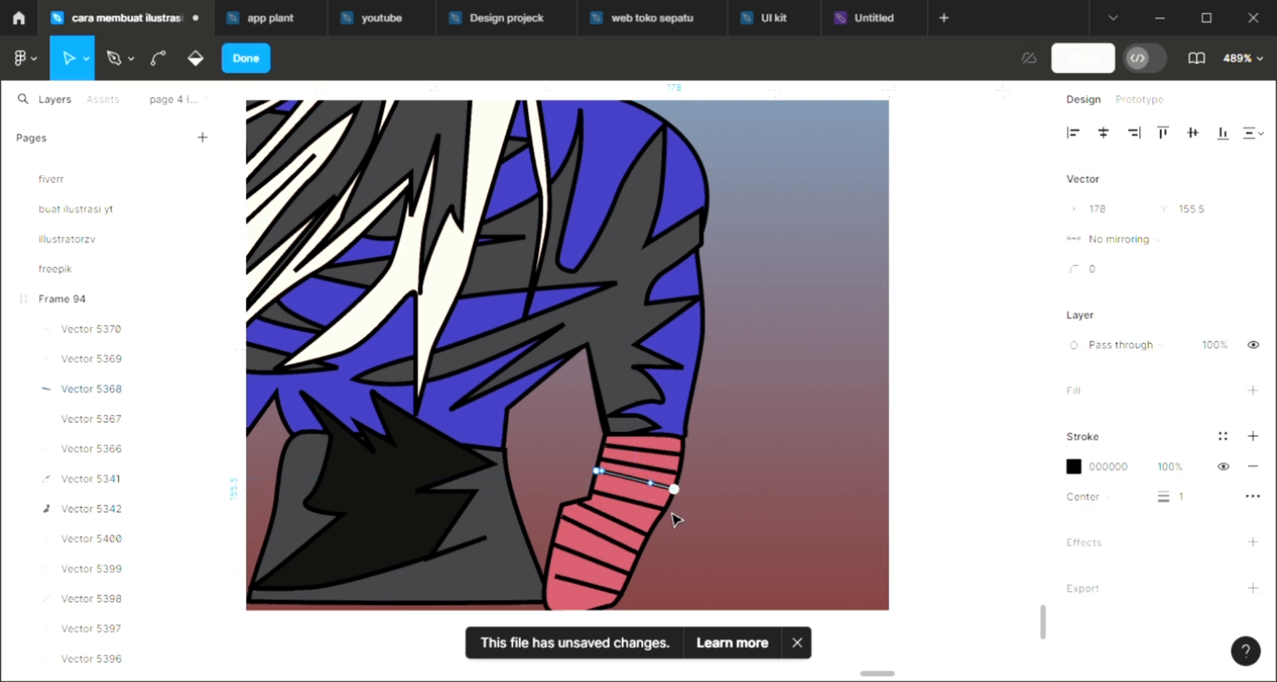
key("Escape")
Move the right forearm wrap's elbow point and lower-right point slightly outward to cover the stripe ends, then deselect.
left_click(662, 544)
double_click(662, 547)
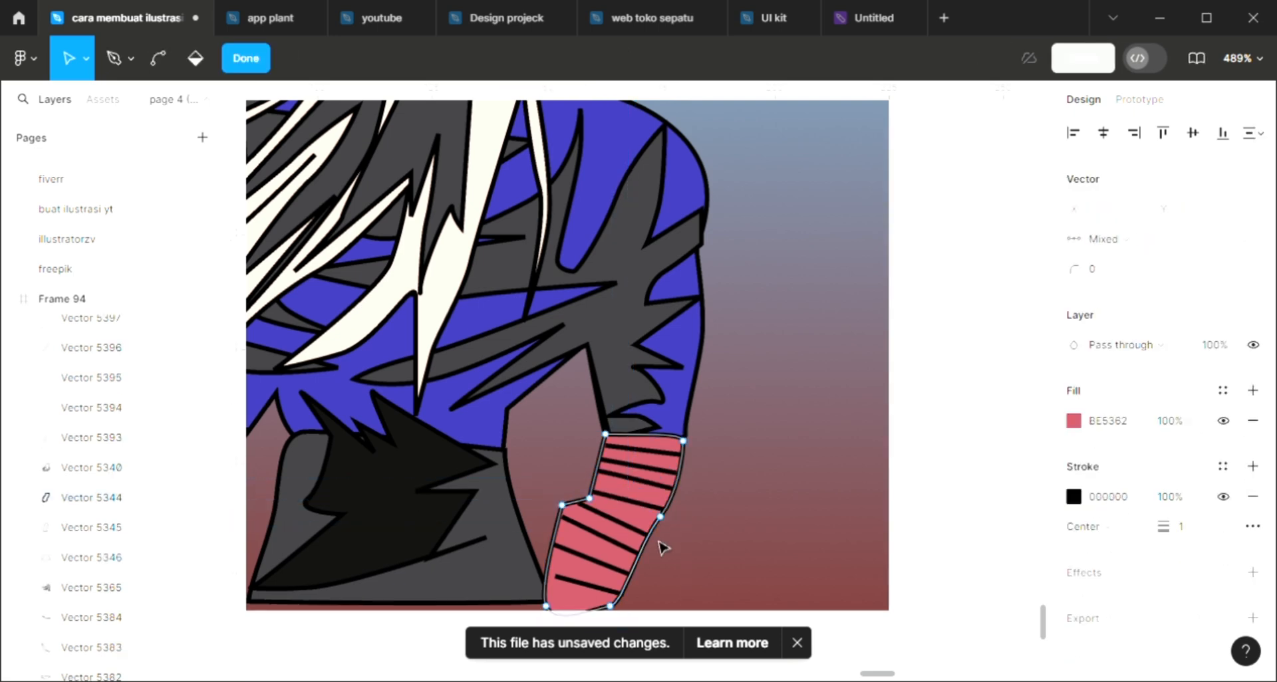
left_click_drag(663, 536, 667, 537)
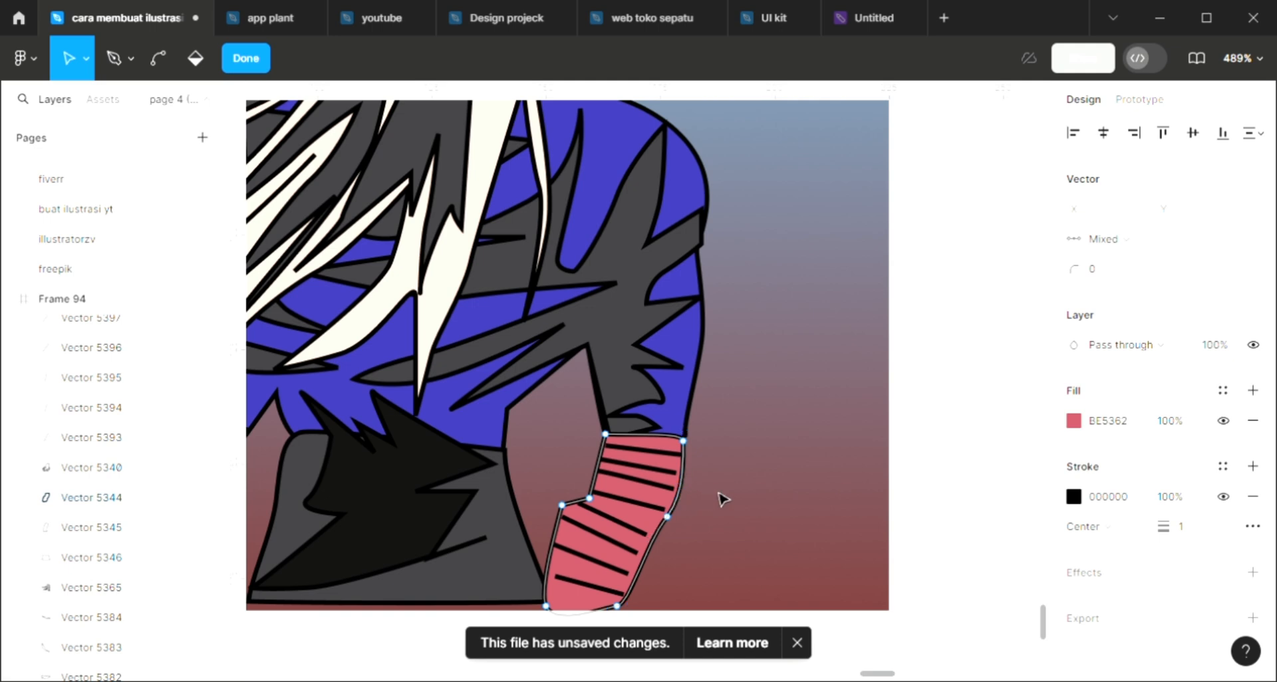
scroll(723, 498, "down", 4)
key("Escape")
left_click(816, 414)
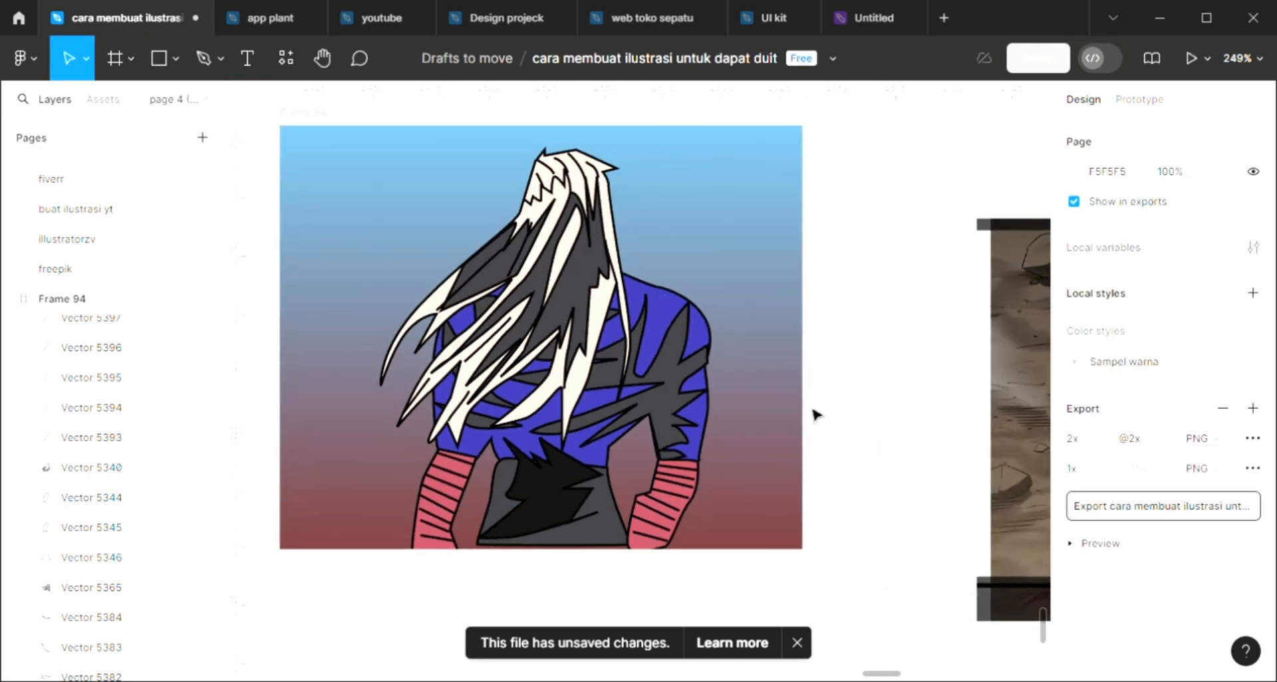
Move the lower outer corner of the blue shirt's left sleeve slightly outward past the forearm wrap, then deselect the shirt.
scroll(815, 414, "left", 2)
scroll(815, 414, "up", 1)
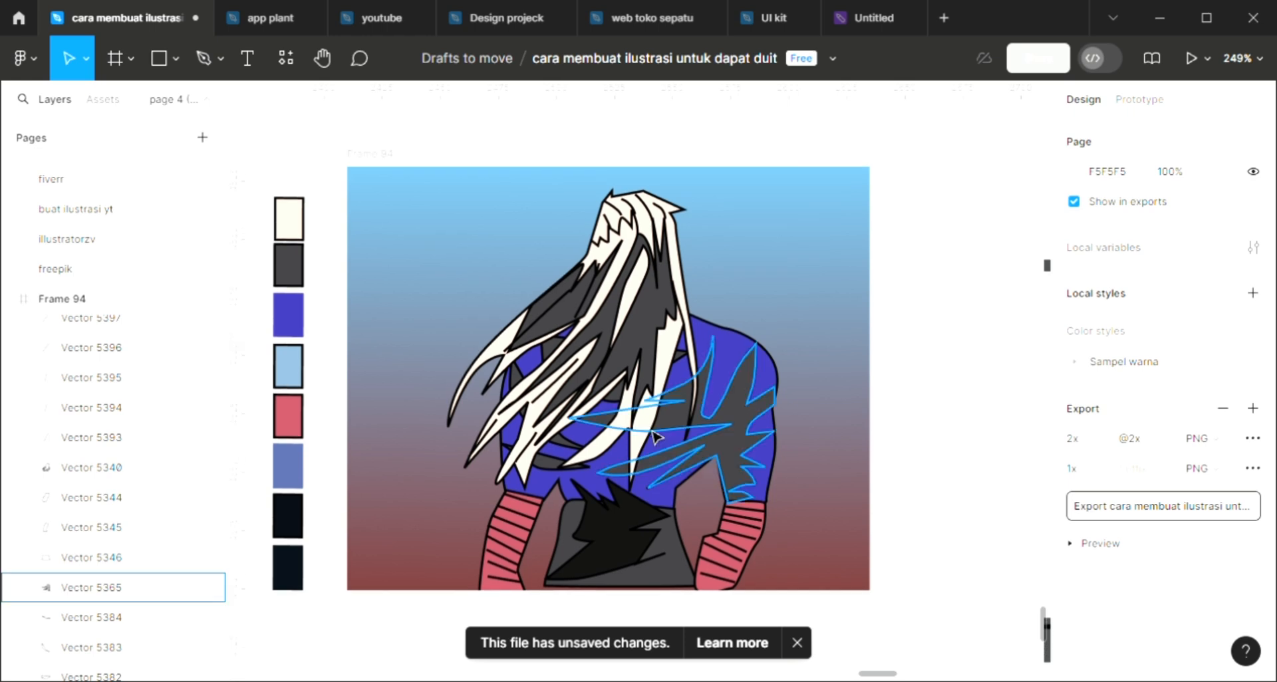
scroll(512, 473, "up", 5)
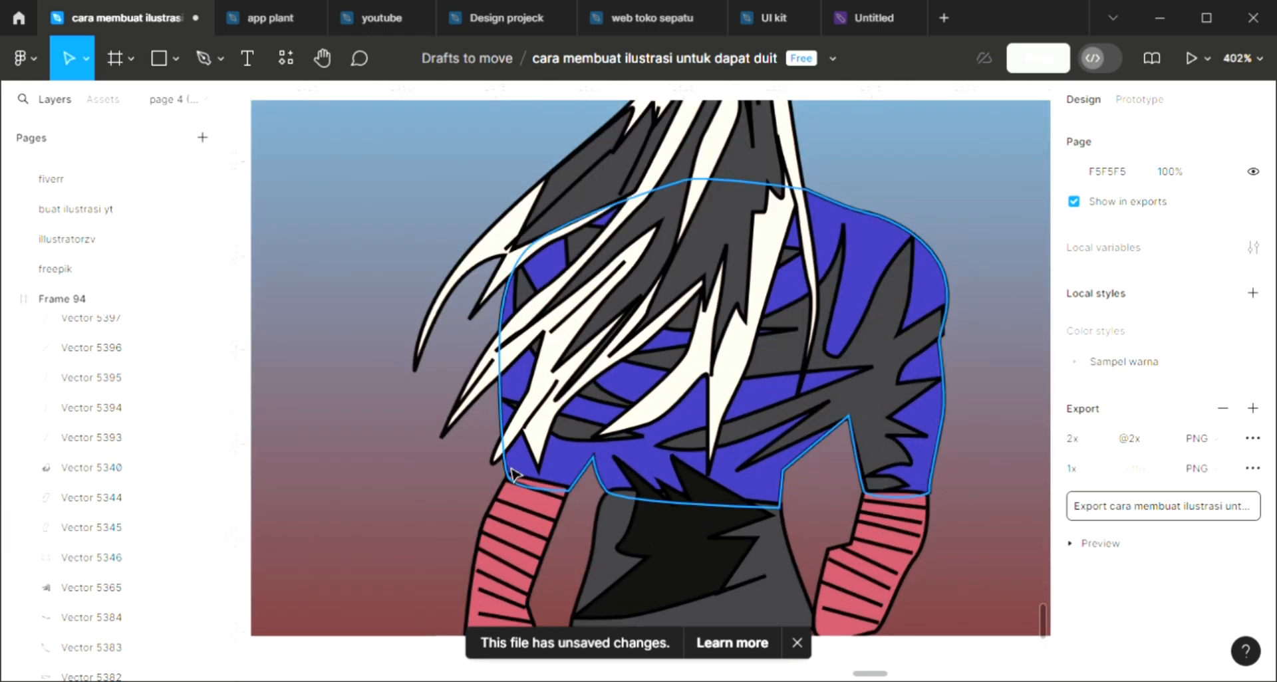
double_click(510, 472)
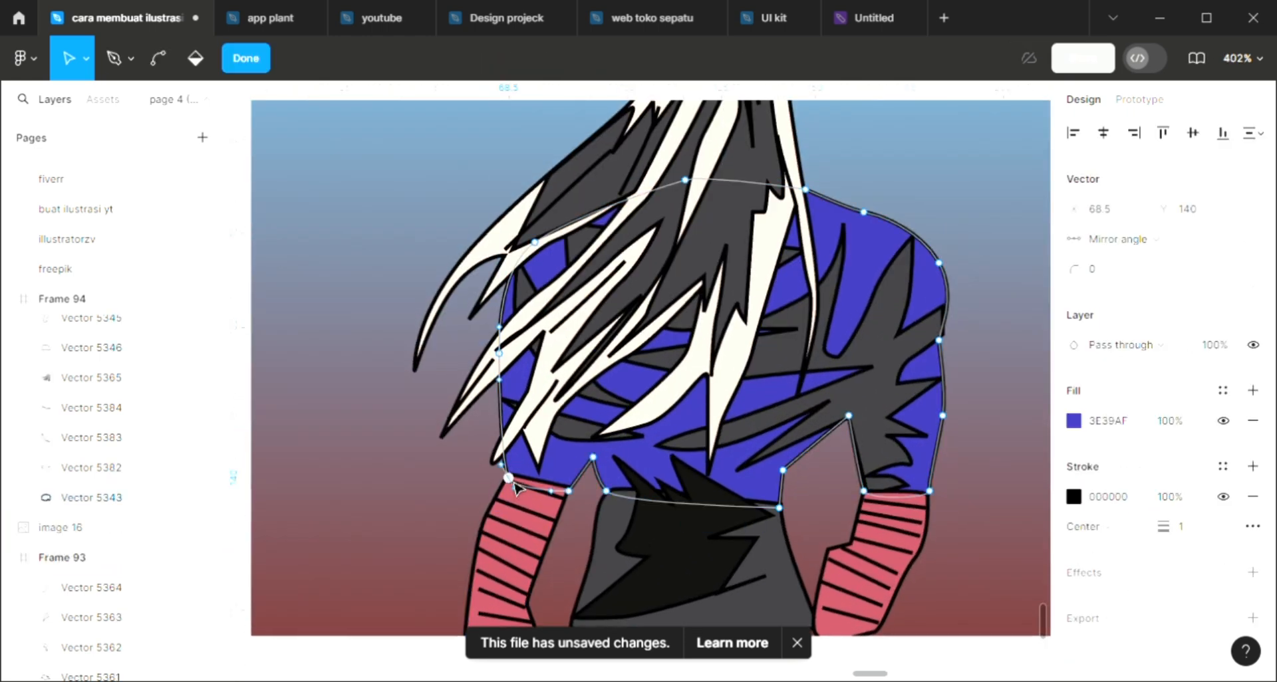
left_click_drag(511, 482, 502, 482)
double_click(469, 493)
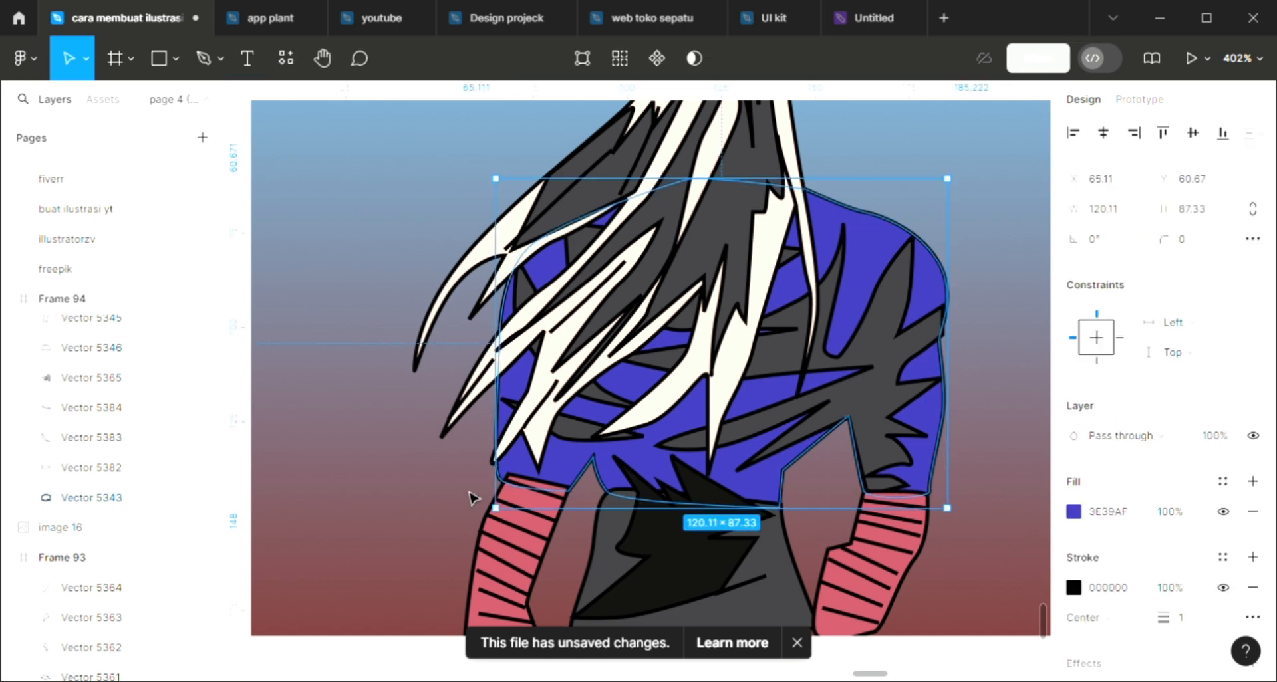
left_click(469, 492)
scroll(469, 492, "down", 1)
scroll(470, 498, "down", 2)
scroll(470, 498, "up", 2)
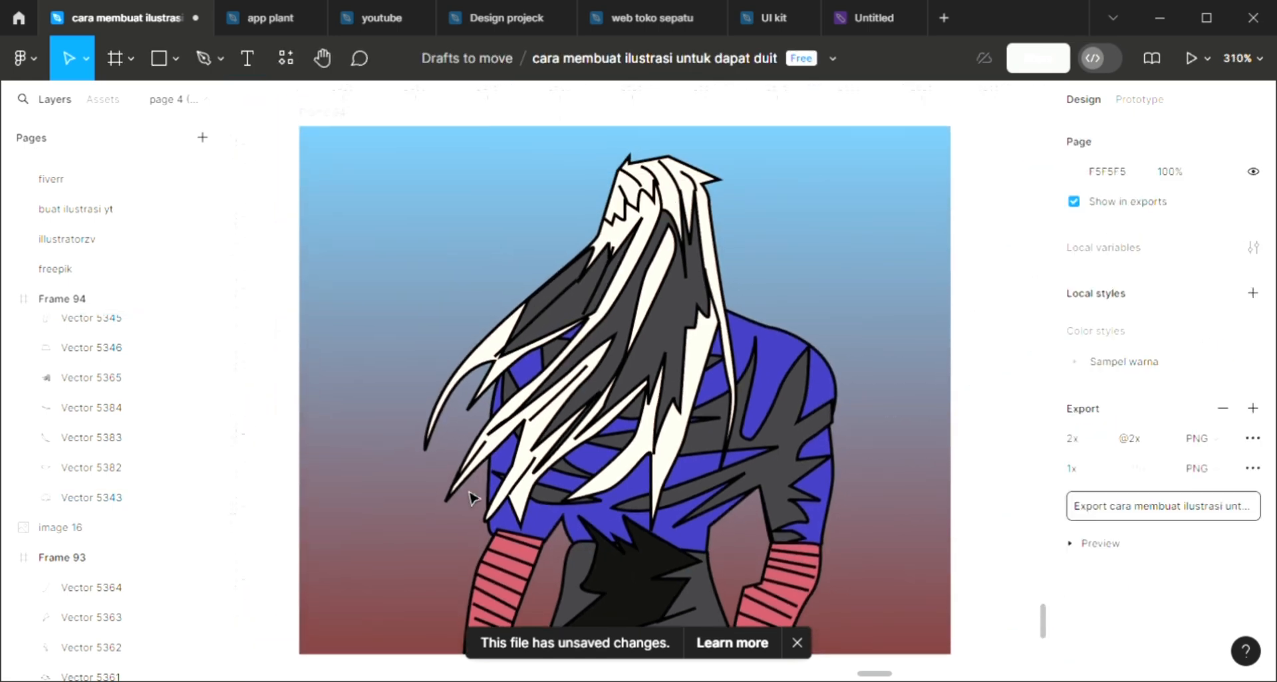